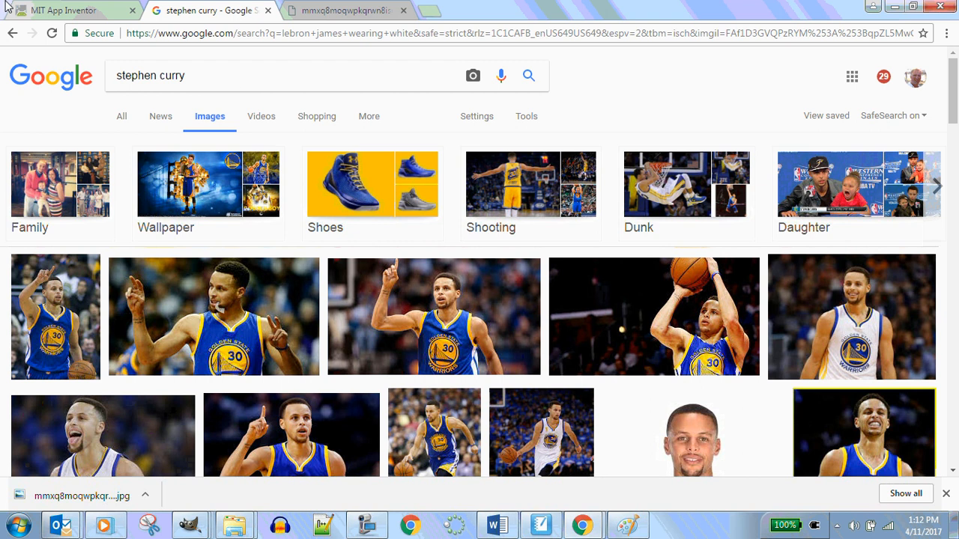
Step: Open the full-size photo of Stephen Curry dribbling in a white jersey from the image search results
{"action": "scroll", "coordinate": [266, 208], "scroll_direction": "down", "scroll_amount": 3}
{"action": "scroll", "coordinate": [266, 208], "scroll_direction": "down", "scroll_amount": 1}
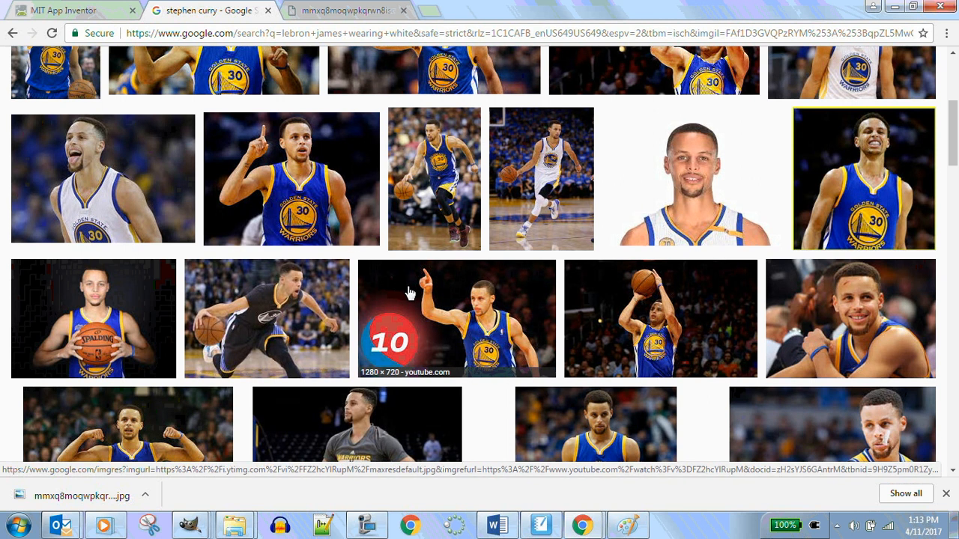
{"action": "left_click", "coordinate": [547, 165]}
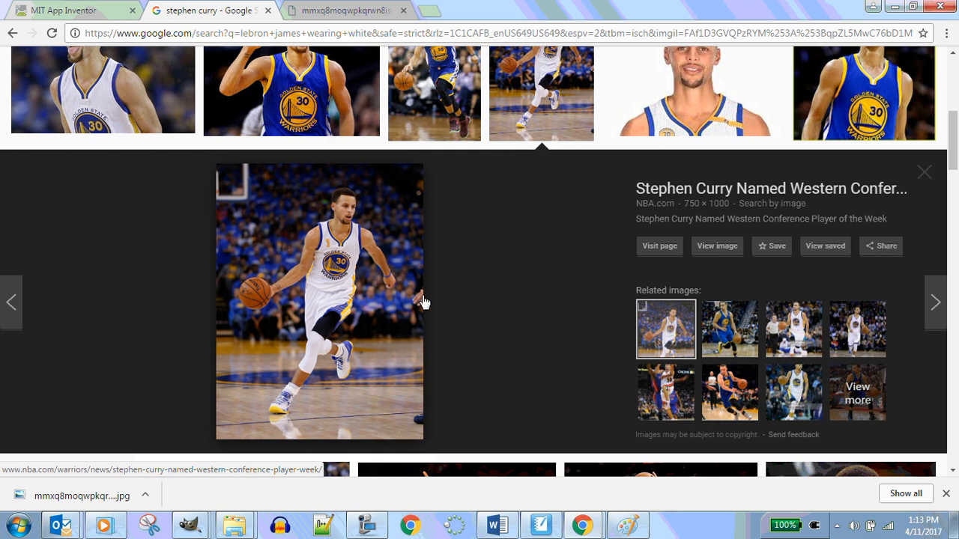
{"action": "left_click", "coordinate": [723, 251]}
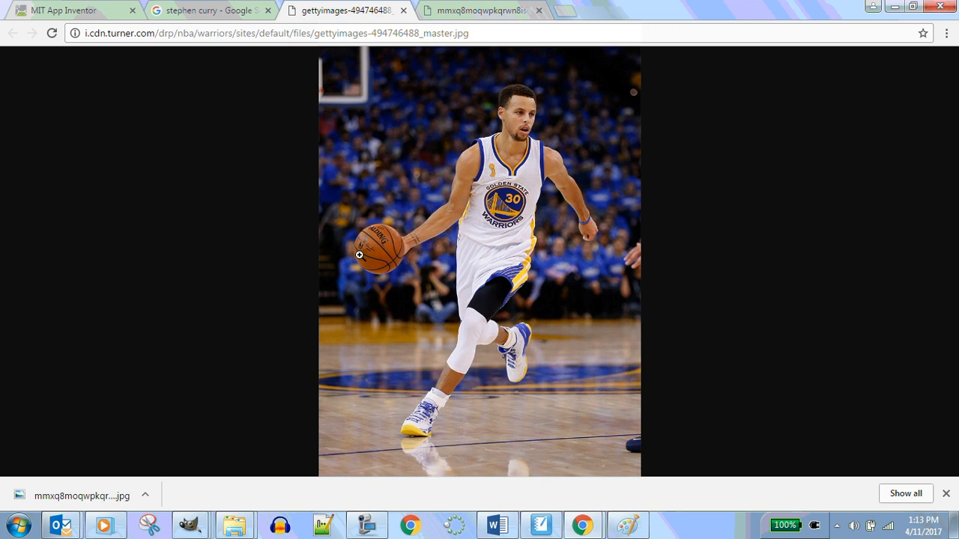
Step: Save the photo as JPEG image gettyimages-494746488_master in the 1.1.6 See Through folder
{"action": "right_click", "coordinate": [462, 231]}
{"action": "left_click", "coordinate": [528, 262]}
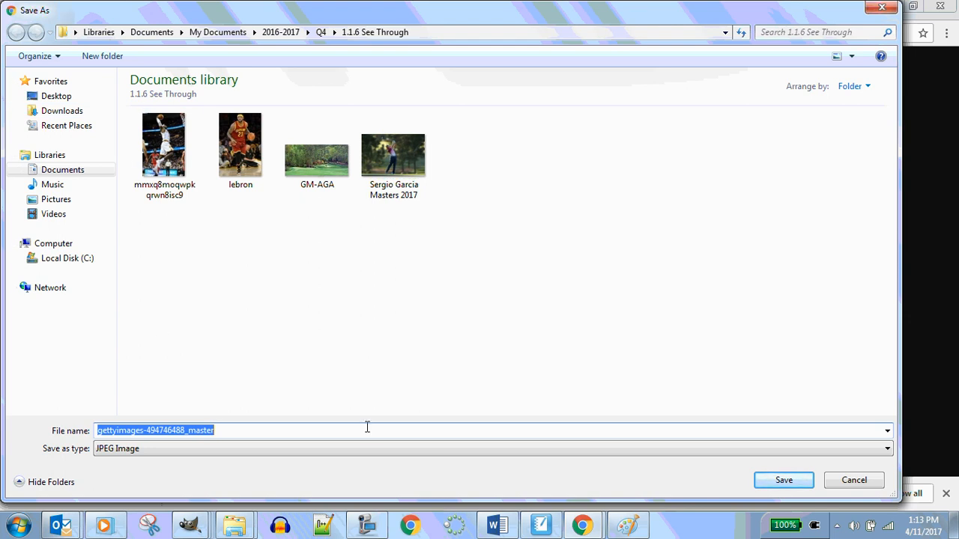
{"action": "left_click", "coordinate": [783, 482]}
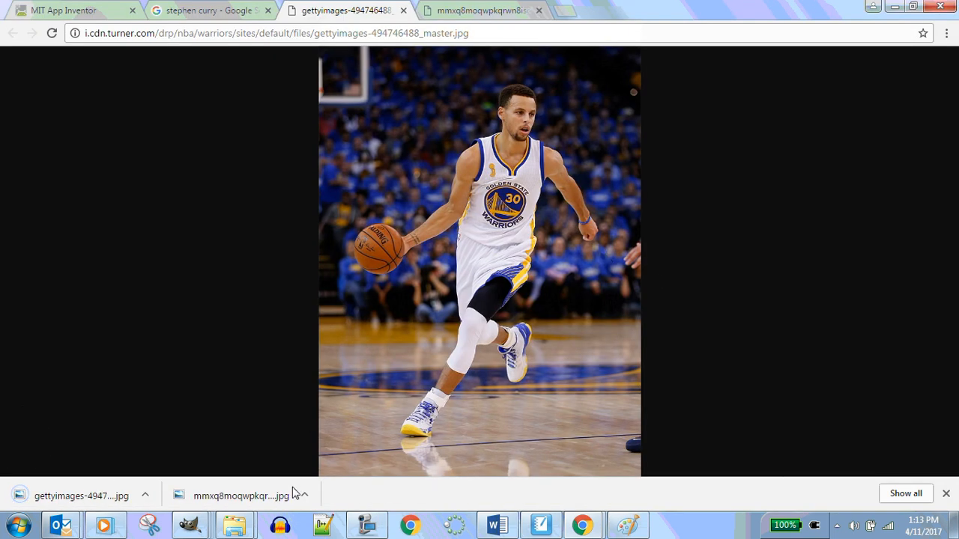
Step: Switch to Windows Explorer and browse from My Documents through 2016-2017 and Q4 to the 1.1.6 See Through folder
{"action": "mouse_move", "coordinate": [245, 533]}
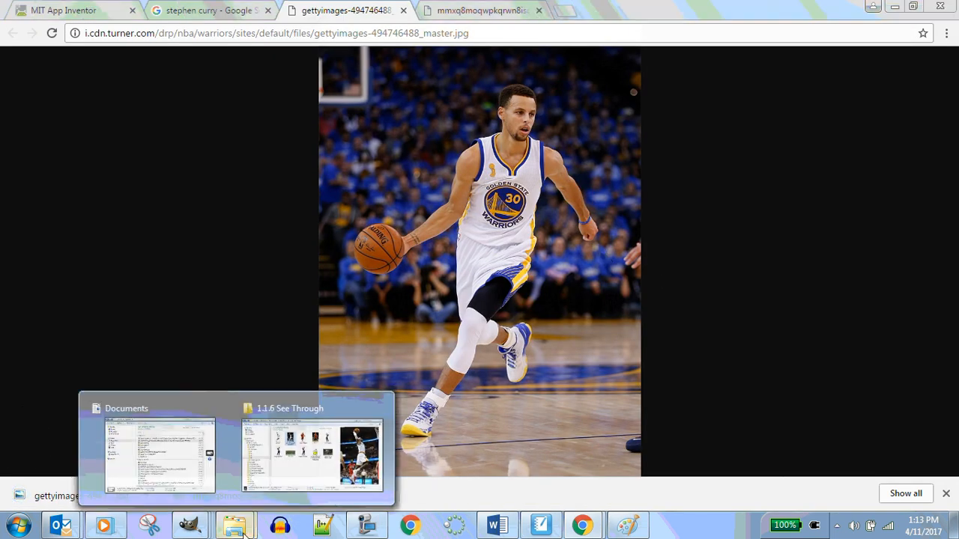
{"action": "left_click", "coordinate": [289, 472]}
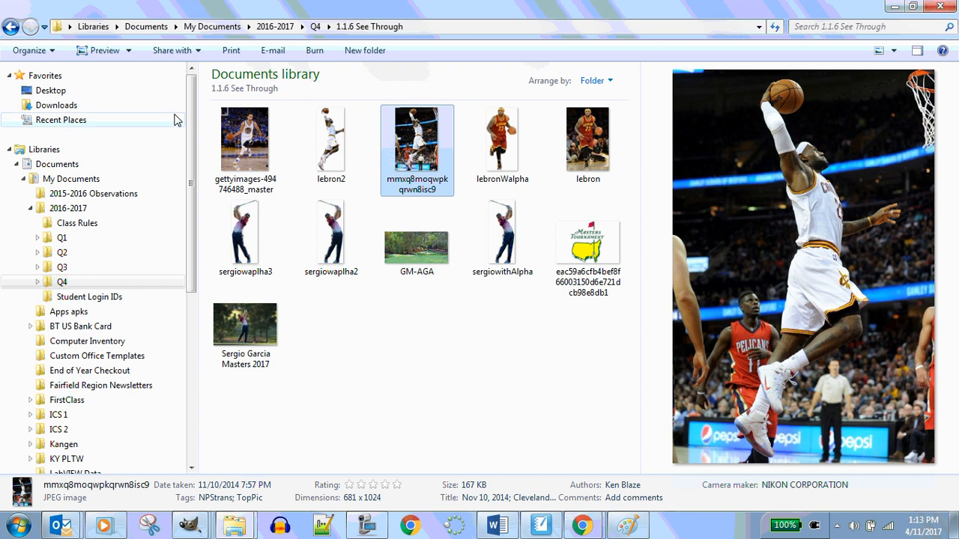
{"action": "left_click", "coordinate": [71, 179]}
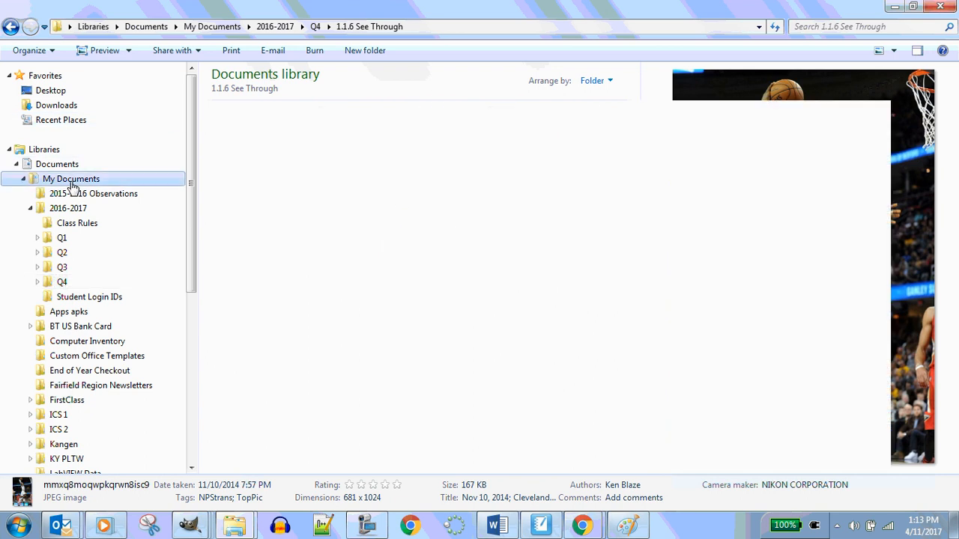
{"action": "double_click", "coordinate": [247, 150]}
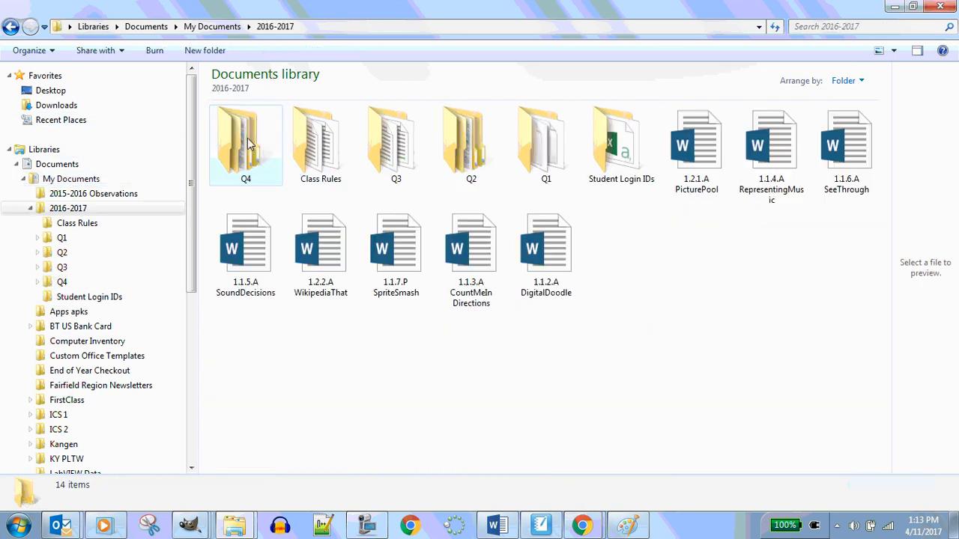
{"action": "double_click", "coordinate": [241, 150]}
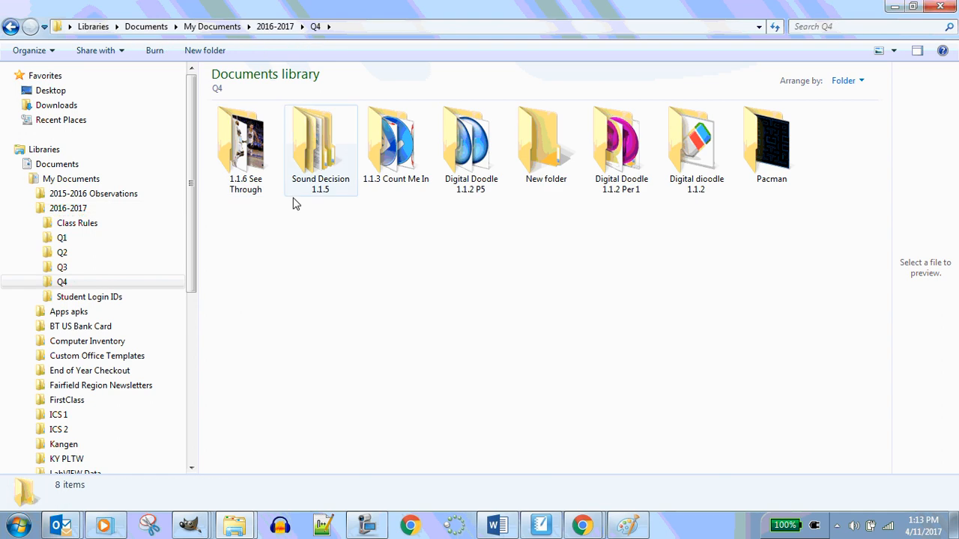
{"action": "double_click", "coordinate": [237, 150]}
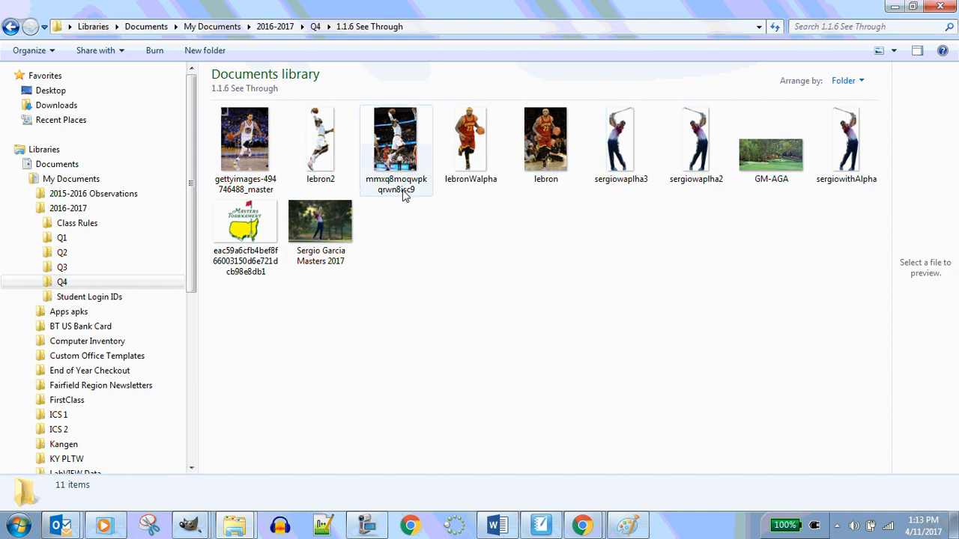
{"action": "mouse_move", "coordinate": [403, 194]}
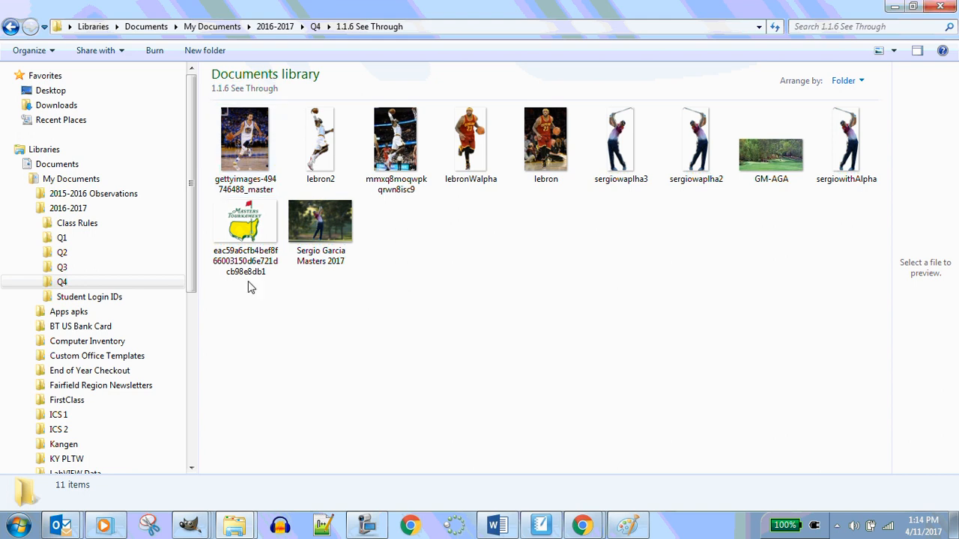
{"action": "mouse_move", "coordinate": [246, 239]}
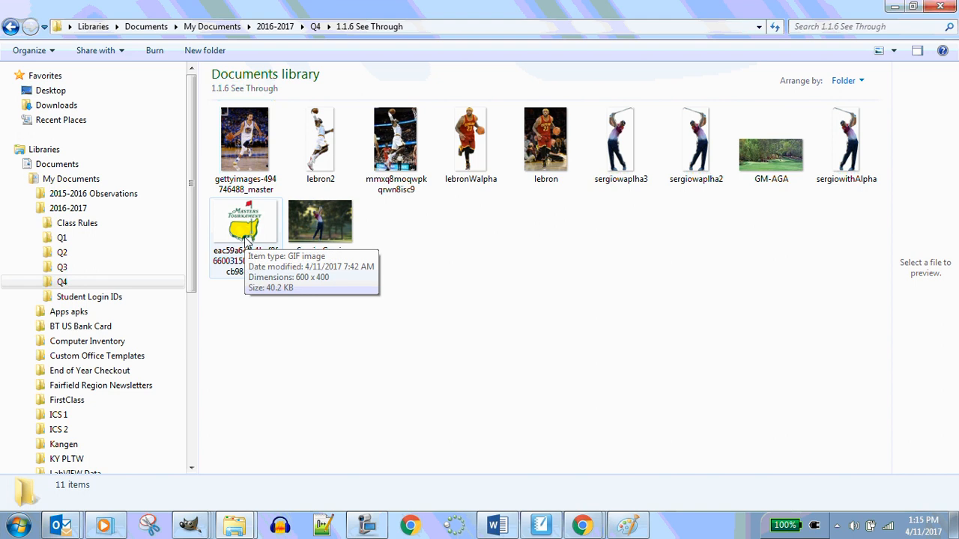
Step: Open gettyimages-494746488_master for editing in GIMP and bring its image window to the front
{"action": "right_click", "coordinate": [237, 153]}
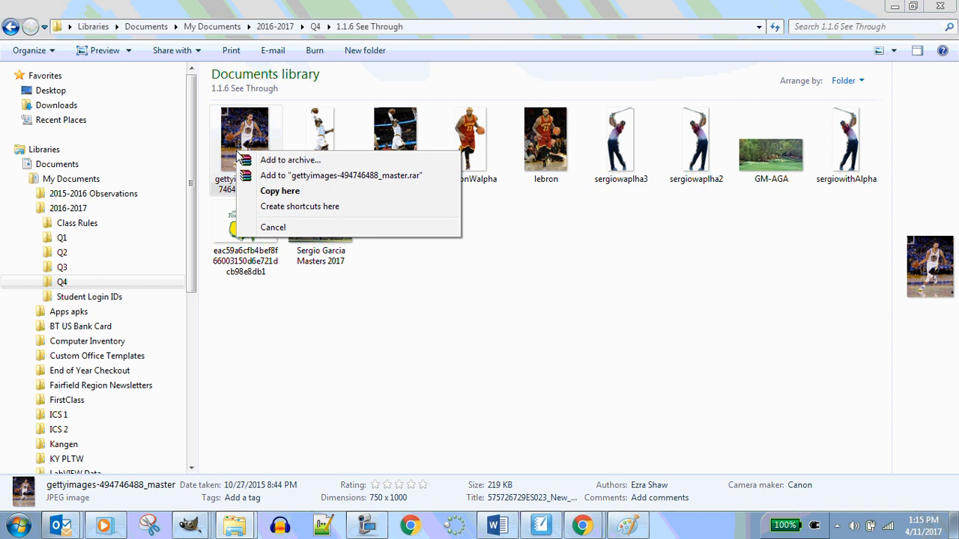
{"action": "left_click", "coordinate": [553, 343]}
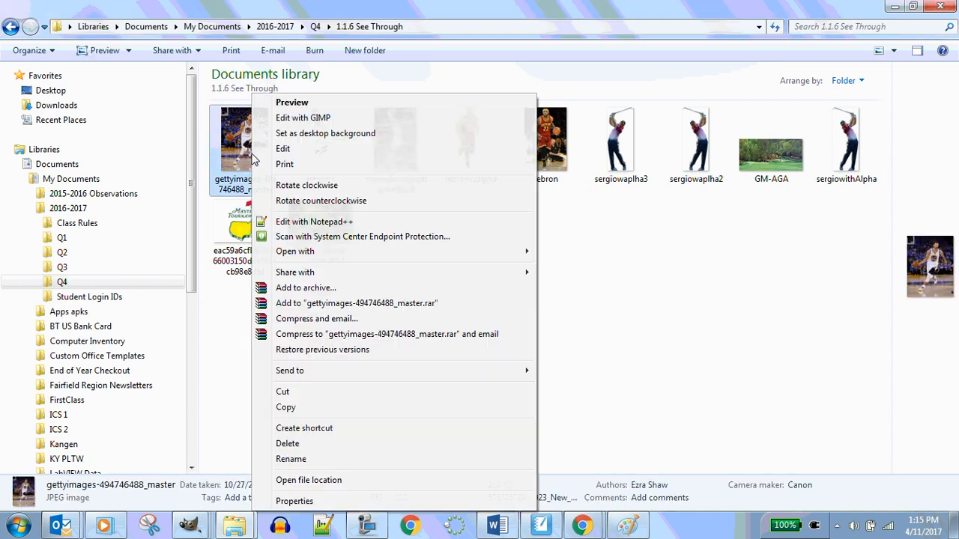
{"action": "right_click", "coordinate": [253, 159]}
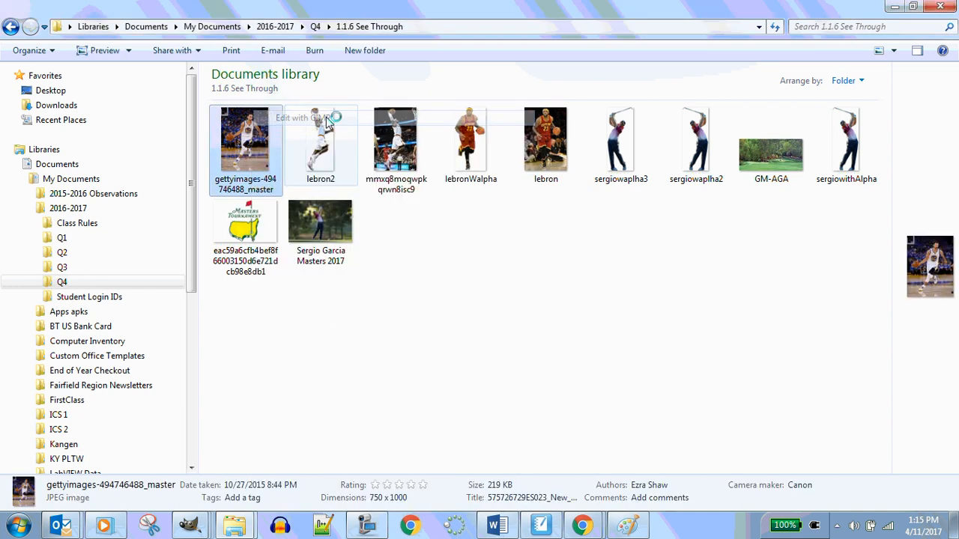
{"action": "left_click", "coordinate": [326, 120]}
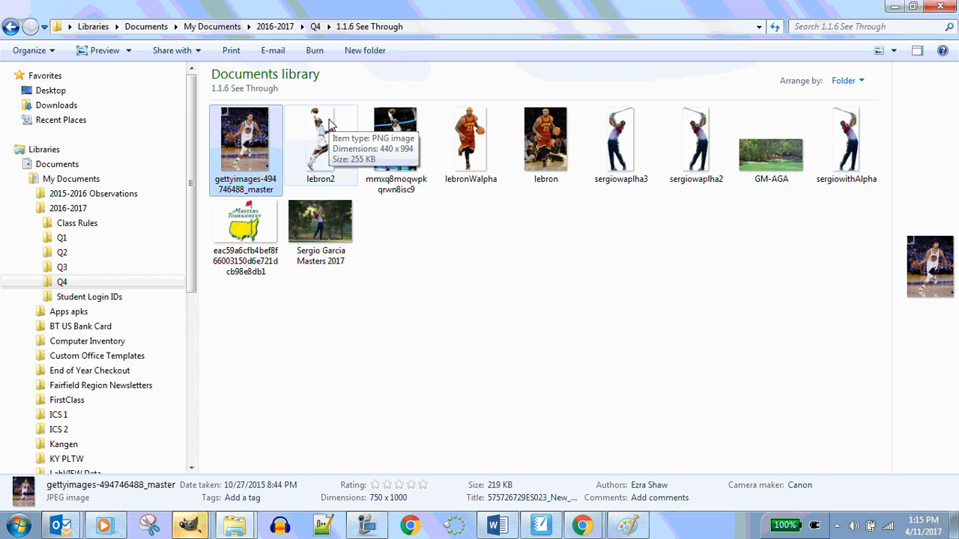
{"action": "right_click", "coordinate": [244, 152]}
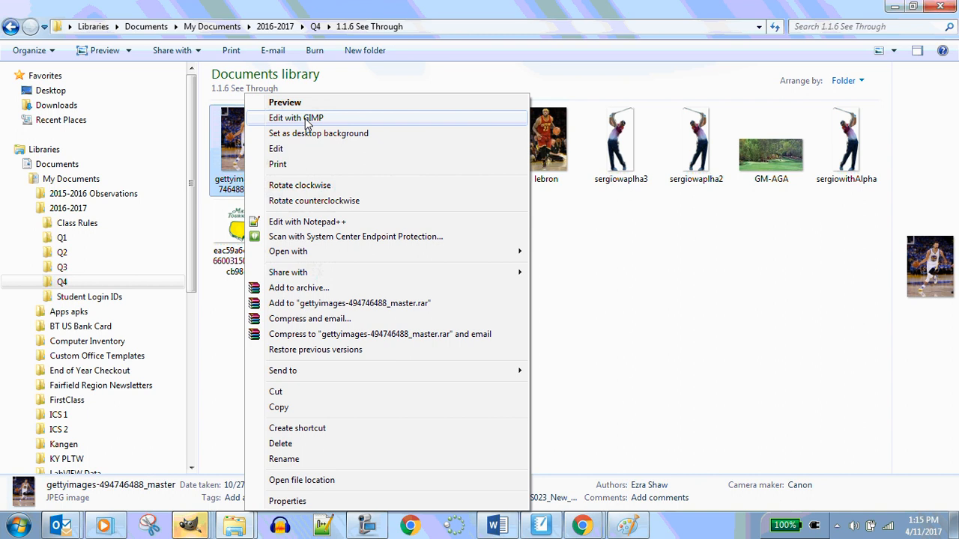
{"action": "left_click", "coordinate": [191, 531]}
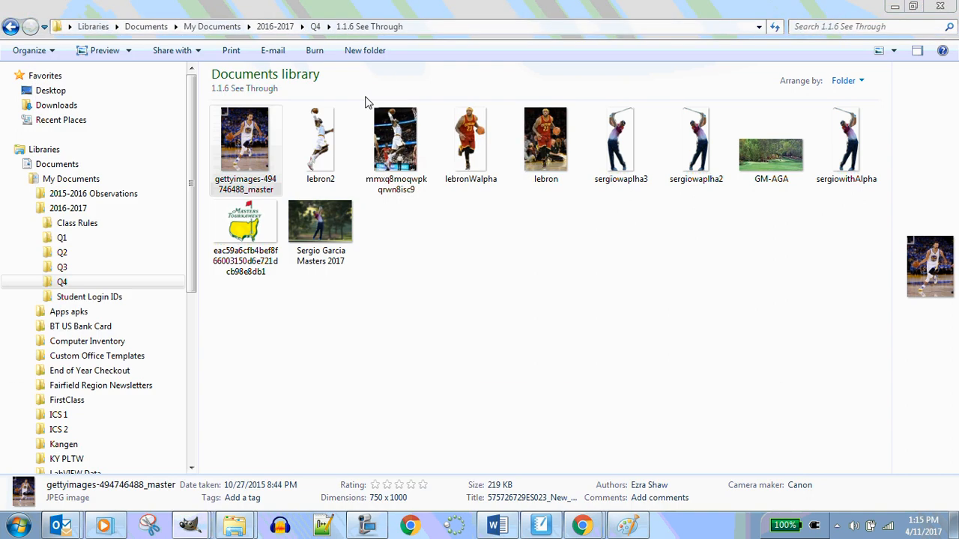
{"action": "mouse_move", "coordinate": [191, 530]}
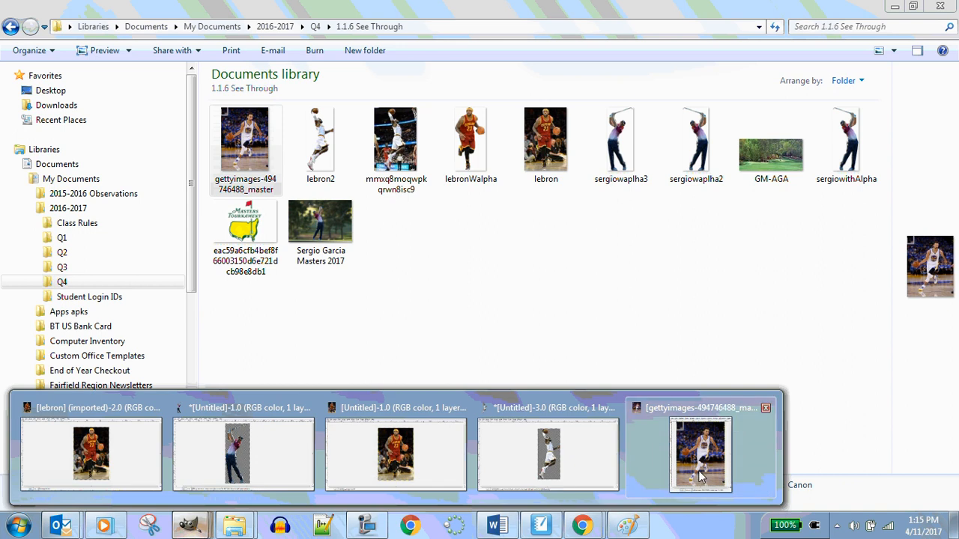
{"action": "left_click", "coordinate": [704, 461]}
Step: Close the floating Toolbox and Layers windows over the image
{"action": "left_click", "coordinate": [334, 43]}
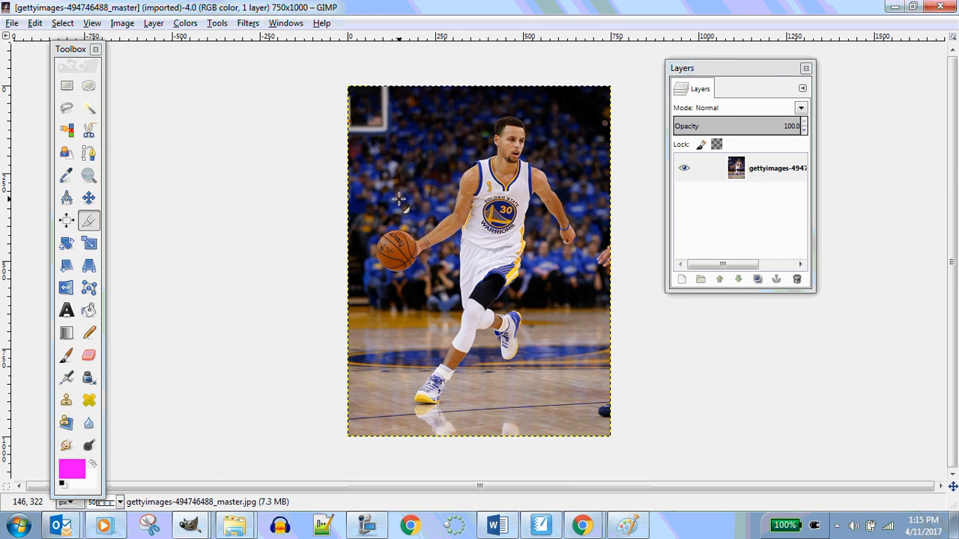
{"action": "left_click", "coordinate": [95, 49]}
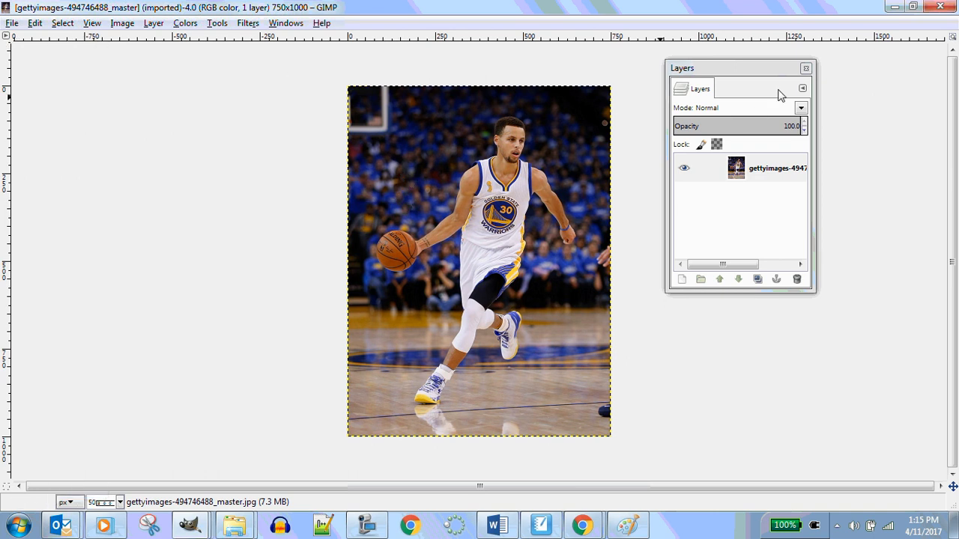
{"action": "left_click", "coordinate": [806, 68]}
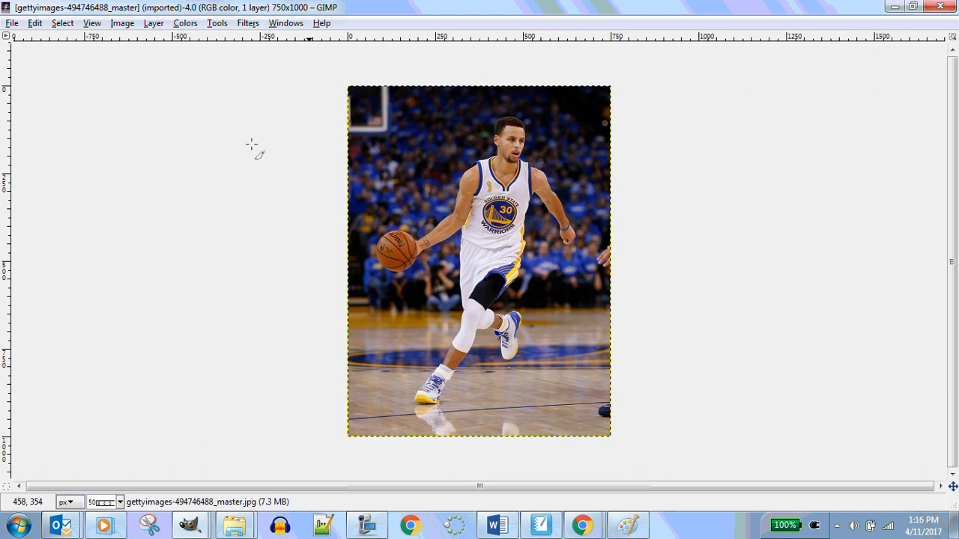
Step: Export the image as stephen2.jpg to the 1.1.6 See Through folder at JPEG quality 92
{"action": "left_click", "coordinate": [12, 24]}
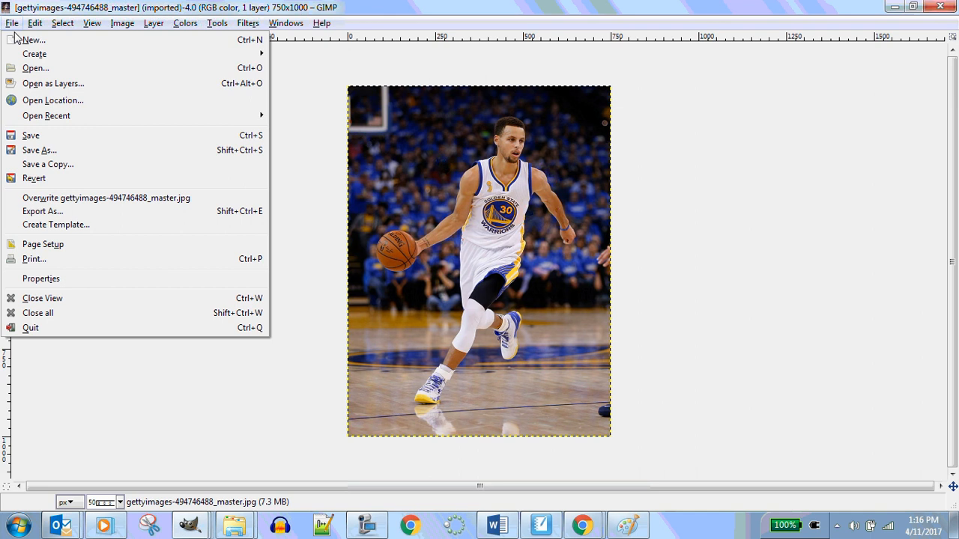
{"action": "left_click", "coordinate": [44, 213]}
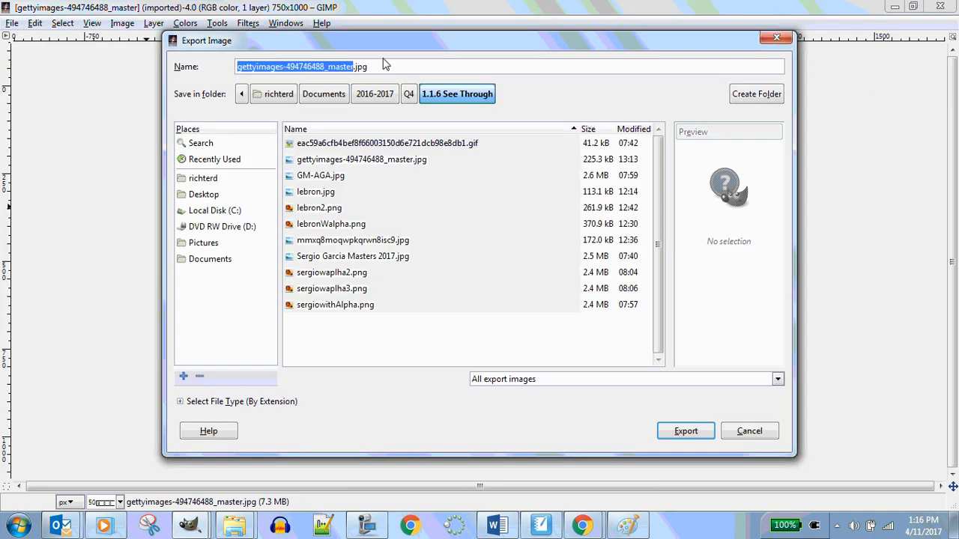
{"action": "type", "text": "stephen"}
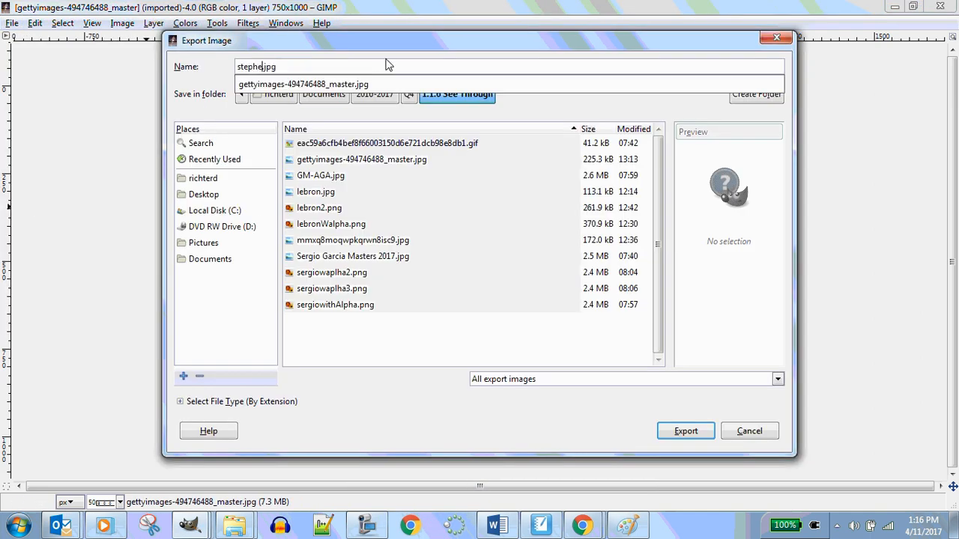
{"action": "type", "text": "2"}
{"action": "key", "text": "Return"}
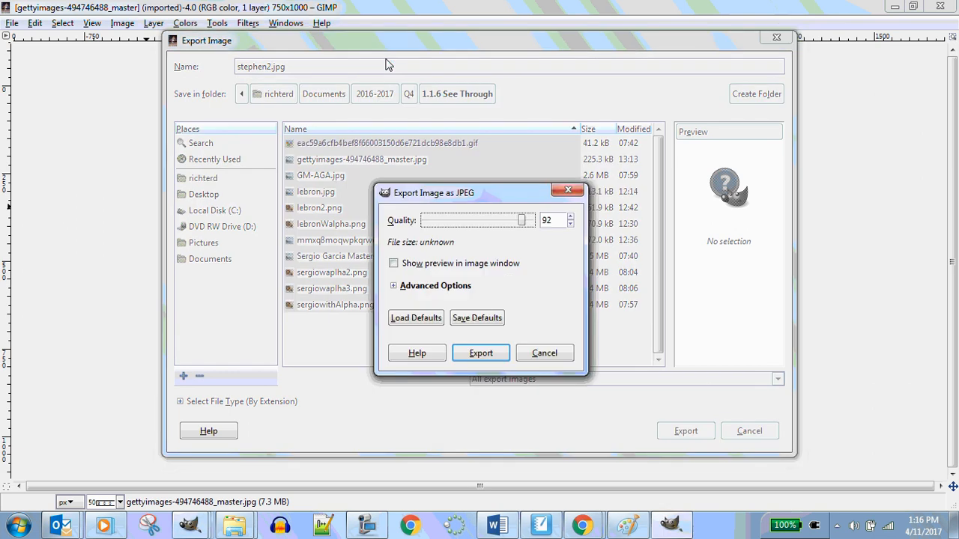
{"action": "left_click", "coordinate": [480, 353]}
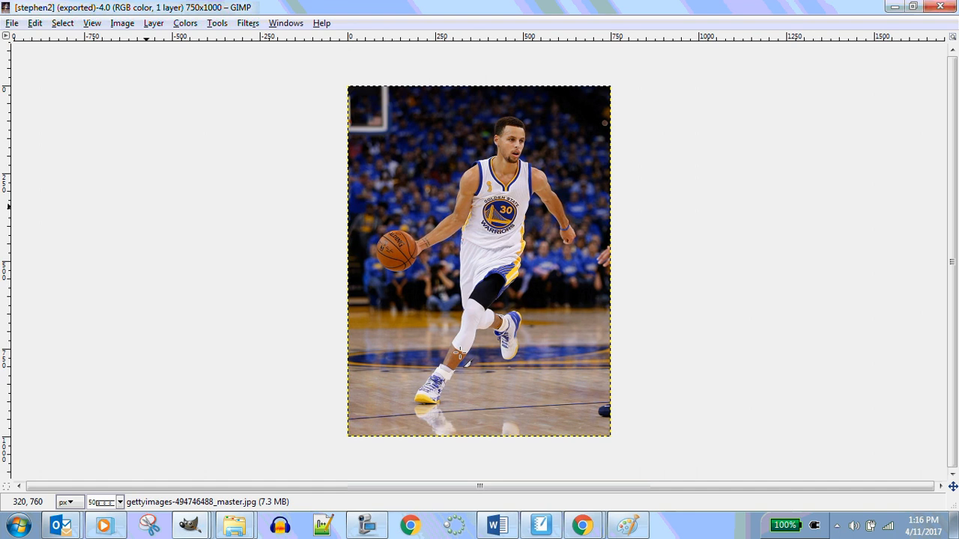
{"action": "left_click", "coordinate": [19, 527]}
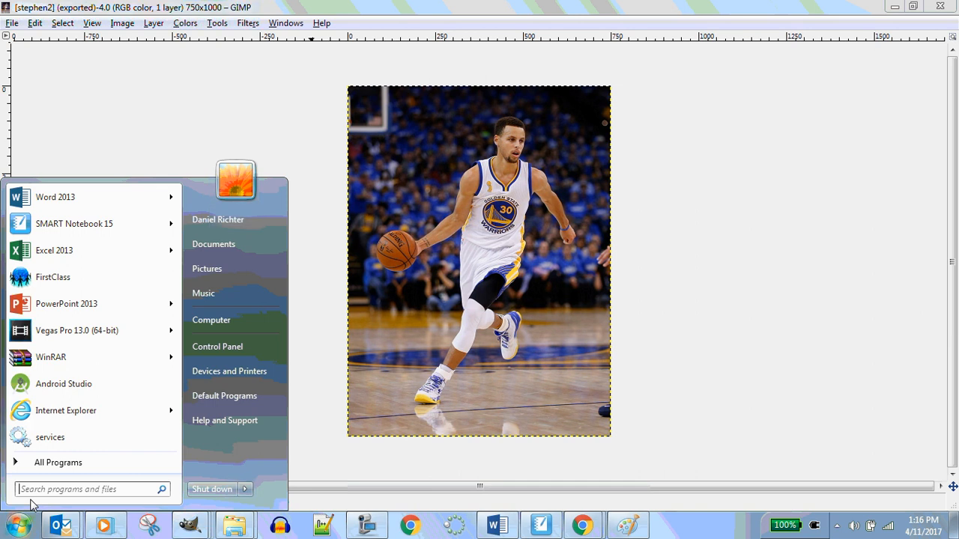
{"action": "left_click", "coordinate": [199, 140]}
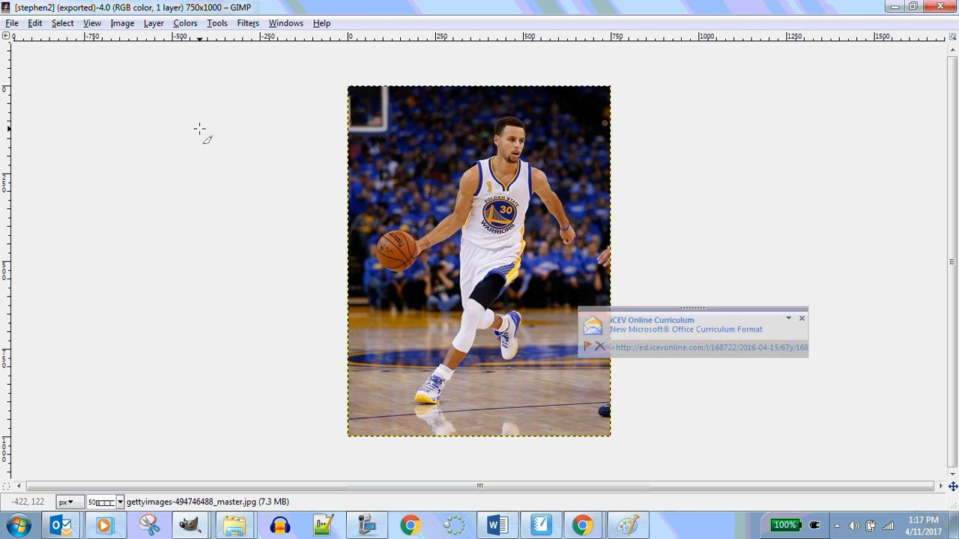
{"action": "left_click", "coordinate": [799, 322]}
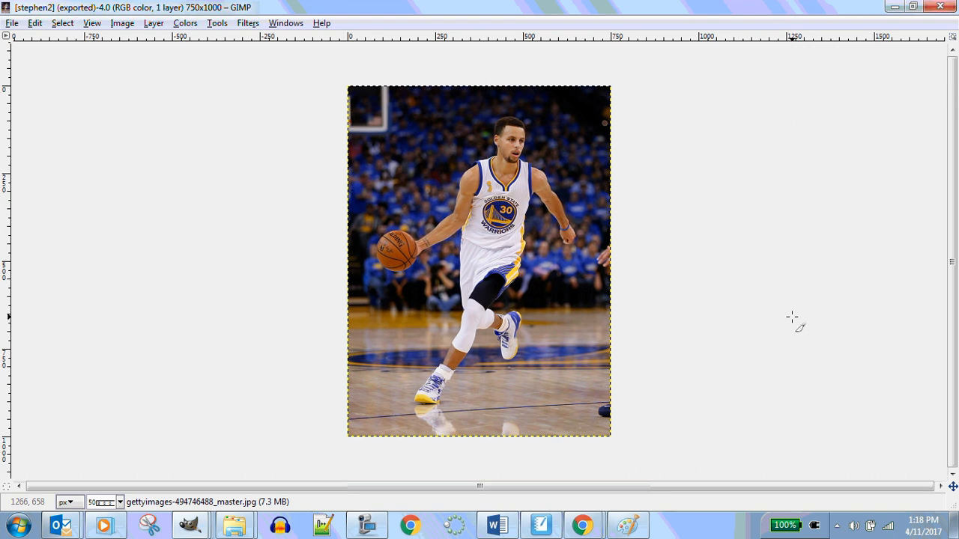
Step: Switch to Chrome, close the mmxq8moqwpkqrwn8is image tab and open a new blank tab
{"action": "left_click", "coordinate": [894, 7]}
{"action": "left_click", "coordinate": [895, 6]}
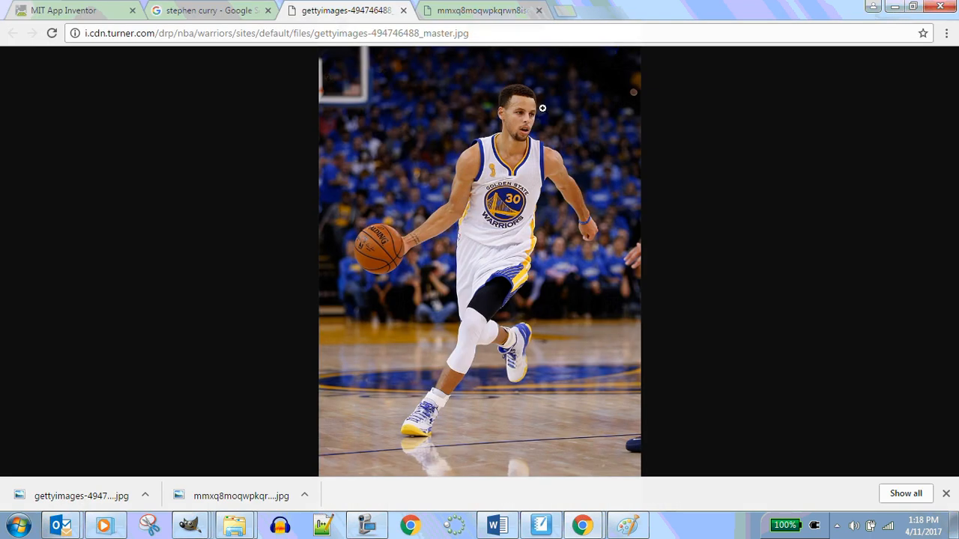
{"action": "left_click", "coordinate": [484, 12]}
{"action": "left_click", "coordinate": [538, 11]}
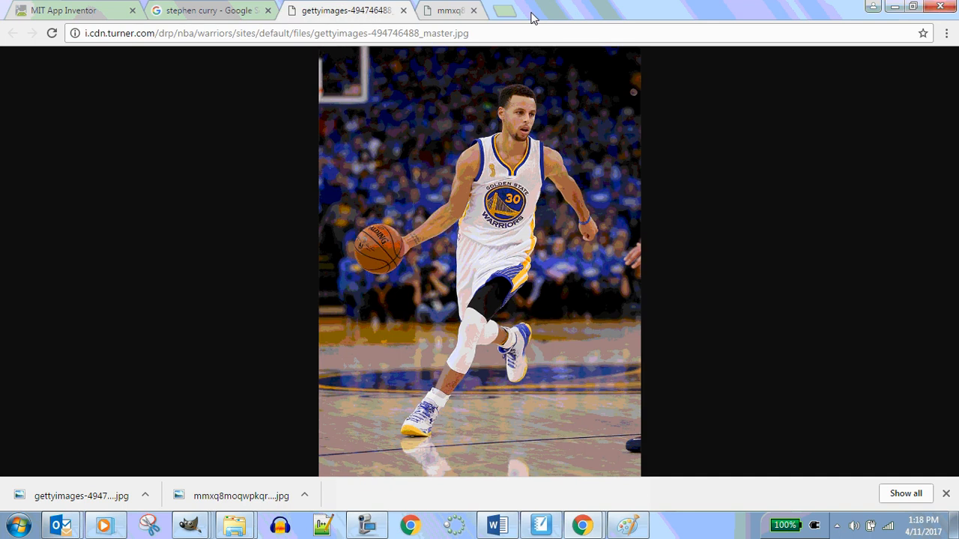
{"action": "left_click", "coordinate": [428, 12]}
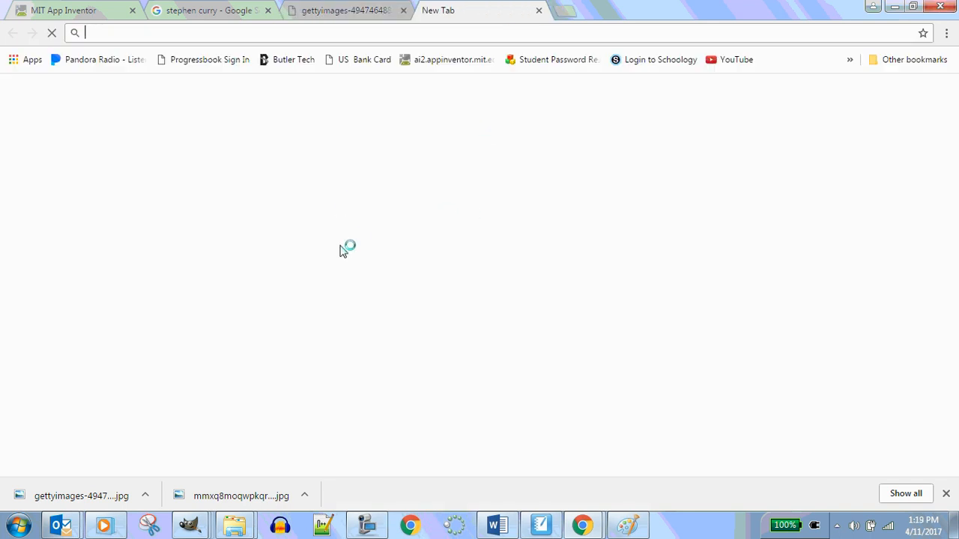
Step: Search Google for "vonn miller" and show the image results
{"action": "left_click", "coordinate": [348, 281]}
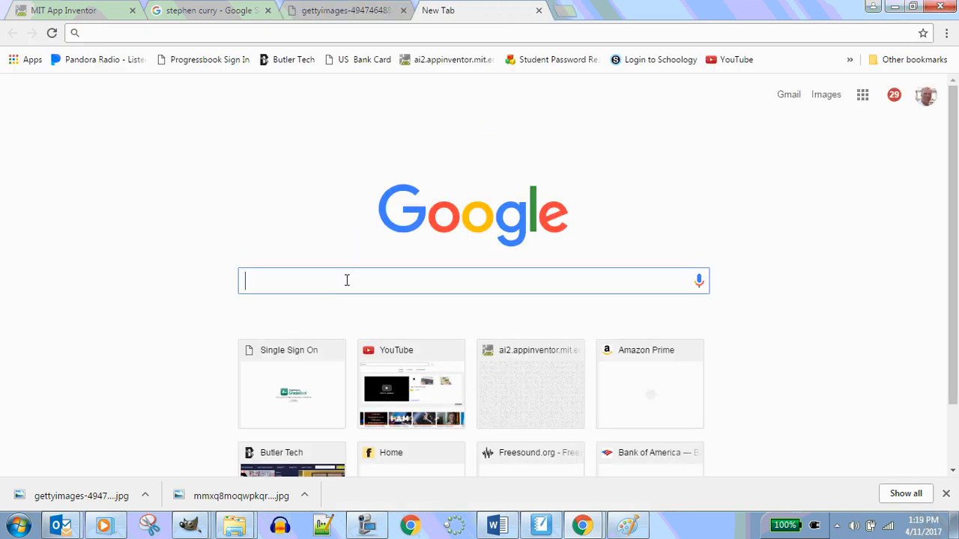
{"action": "type", "text": "vonn "}
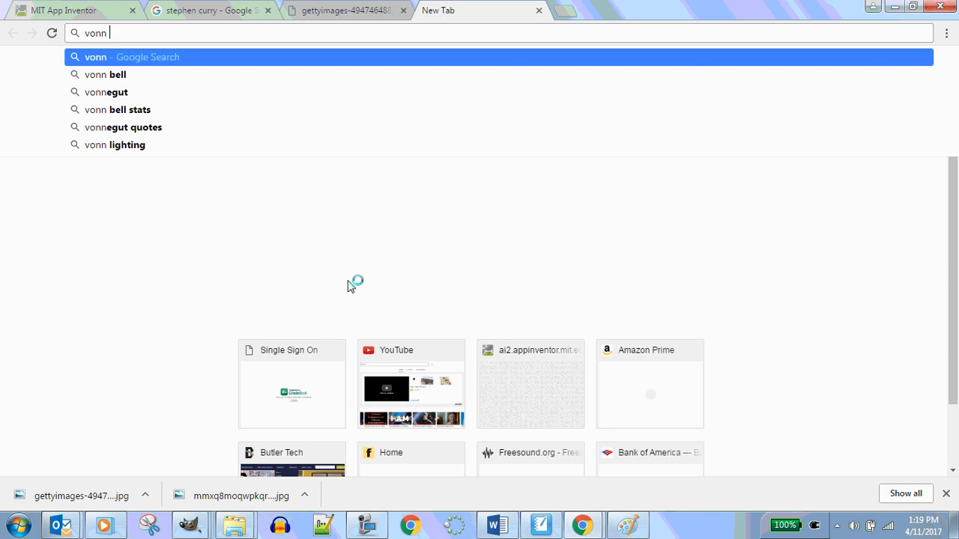
{"action": "type", "text": "miller"}
{"action": "key", "text": "Return"}
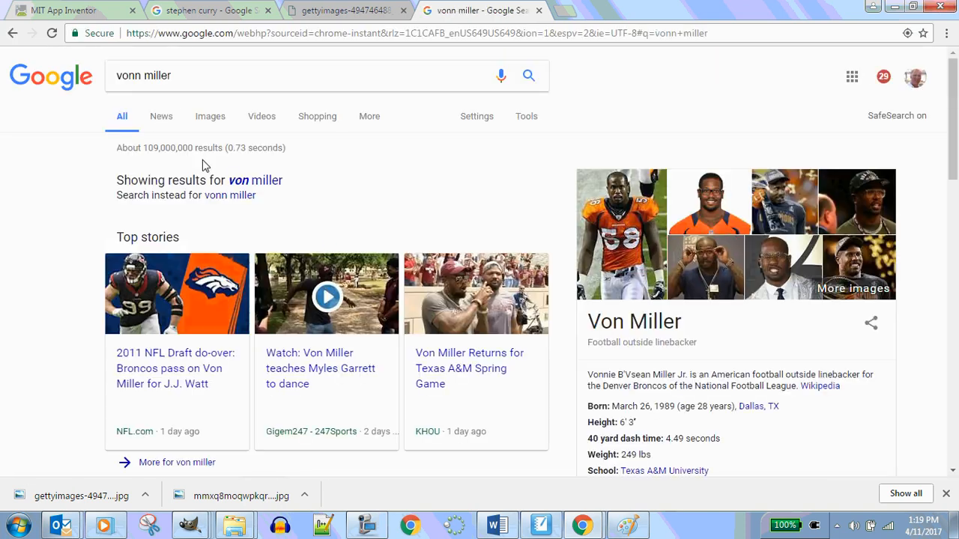
{"action": "left_click", "coordinate": [211, 122]}
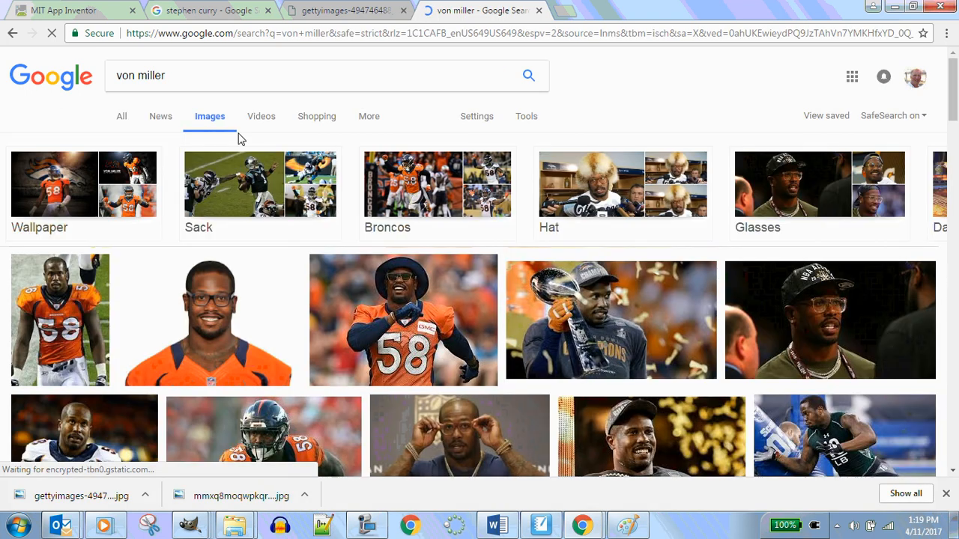
Step: Open the full-size Denver Post photo of Von Miller in a hat and save it as vonmiller in the 1.1.6 See Through folder
{"action": "left_click", "coordinate": [405, 309]}
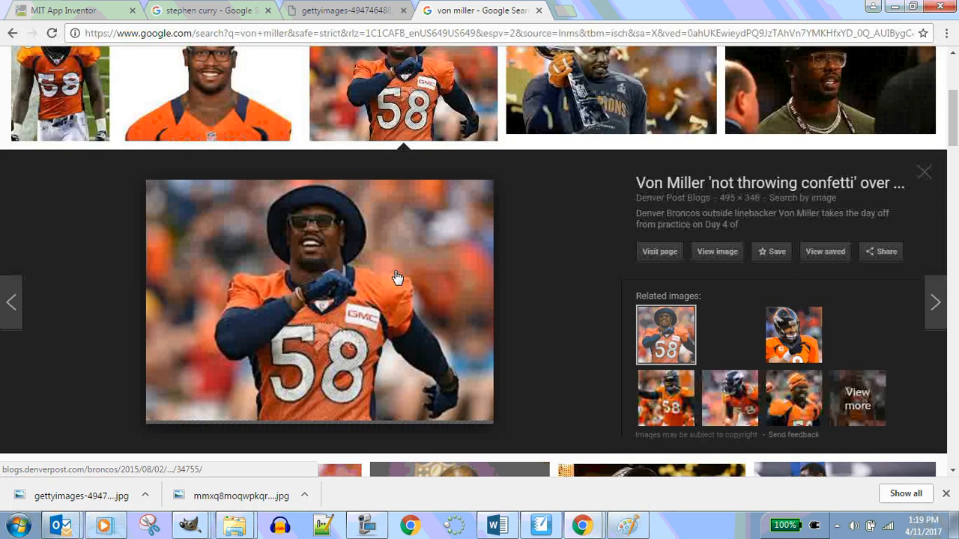
{"action": "left_click", "coordinate": [711, 260]}
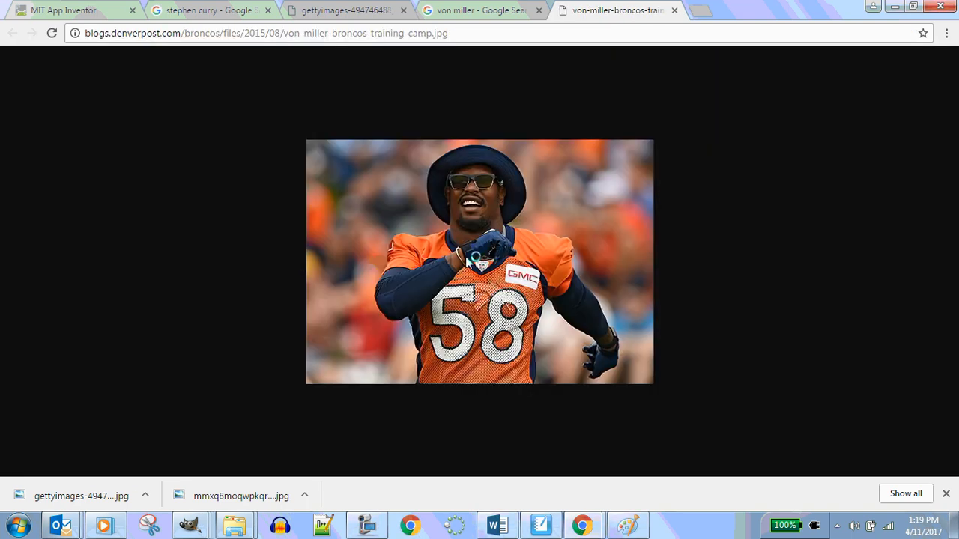
{"action": "right_click", "coordinate": [466, 261]}
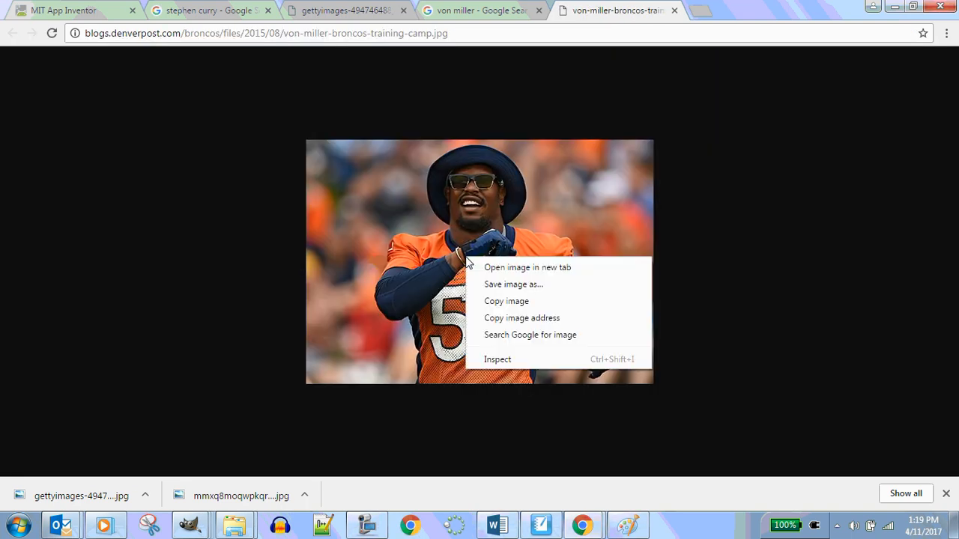
{"action": "left_click", "coordinate": [536, 286]}
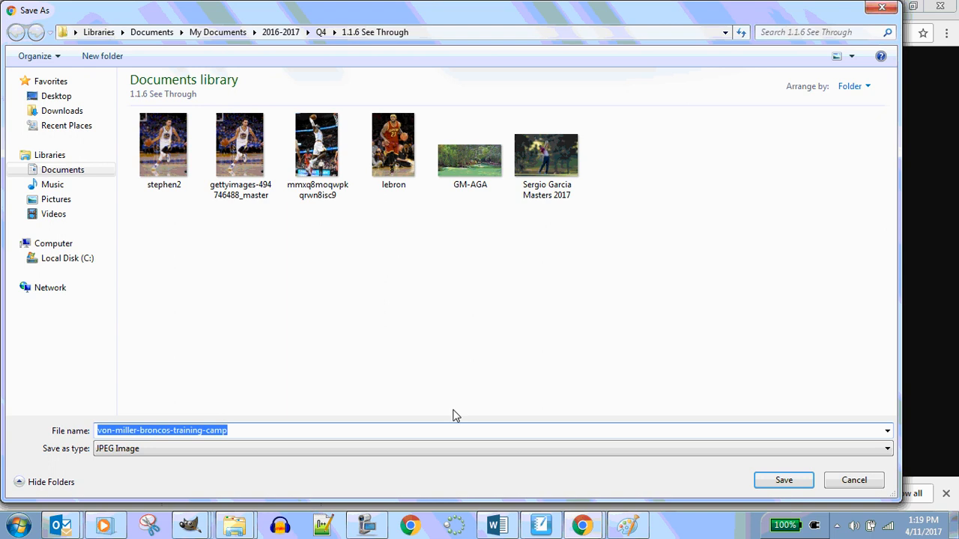
{"action": "type", "text": "von"}
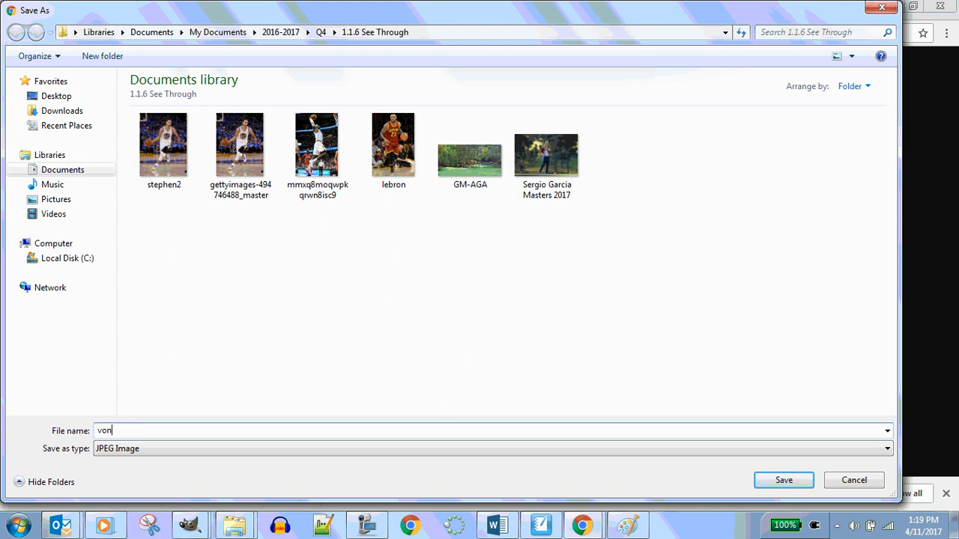
{"action": "type", "text": "miller"}
{"action": "key", "text": "Return"}
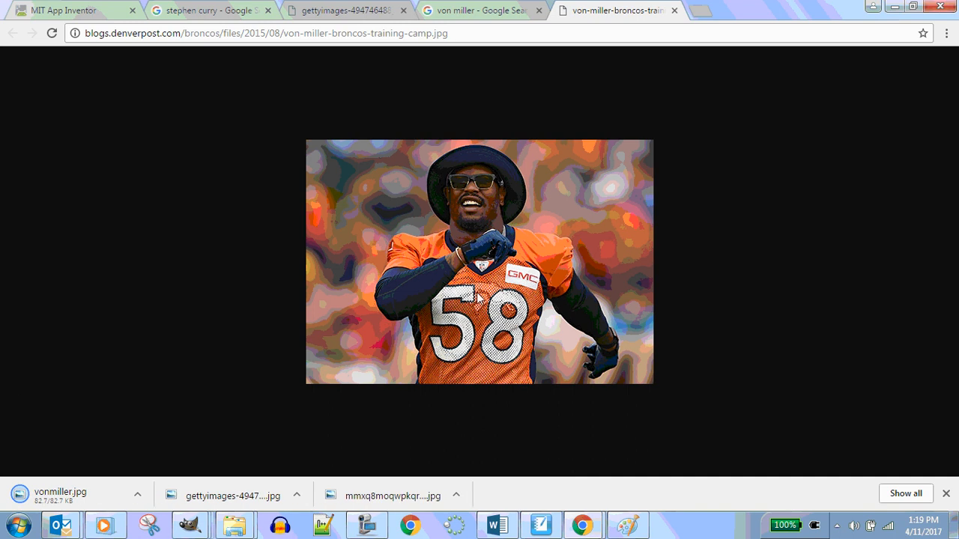
Step: Switch to the 1.1.6 See Through folder in Windows Explorer and open the vonmiller image for editing in GIMP
{"action": "mouse_move", "coordinate": [234, 524]}
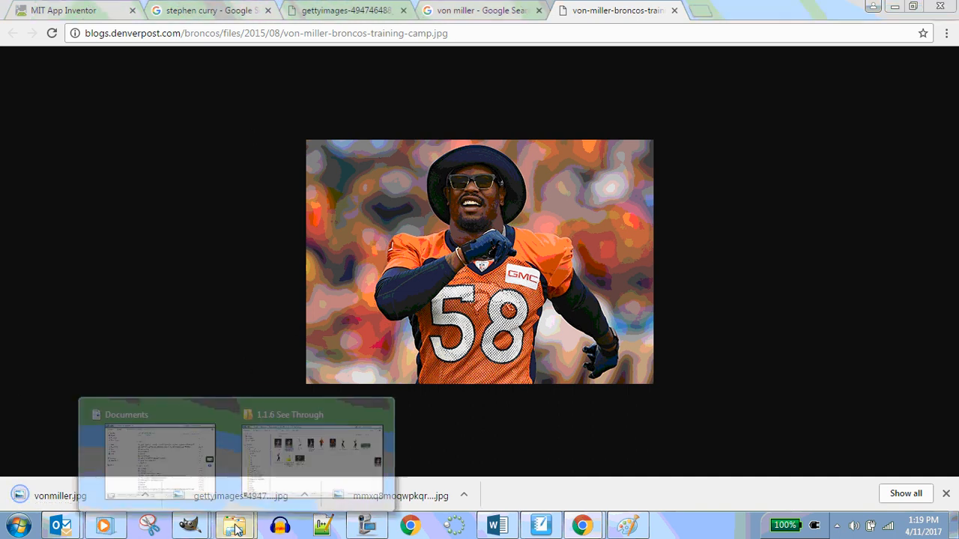
{"action": "left_click", "coordinate": [322, 432]}
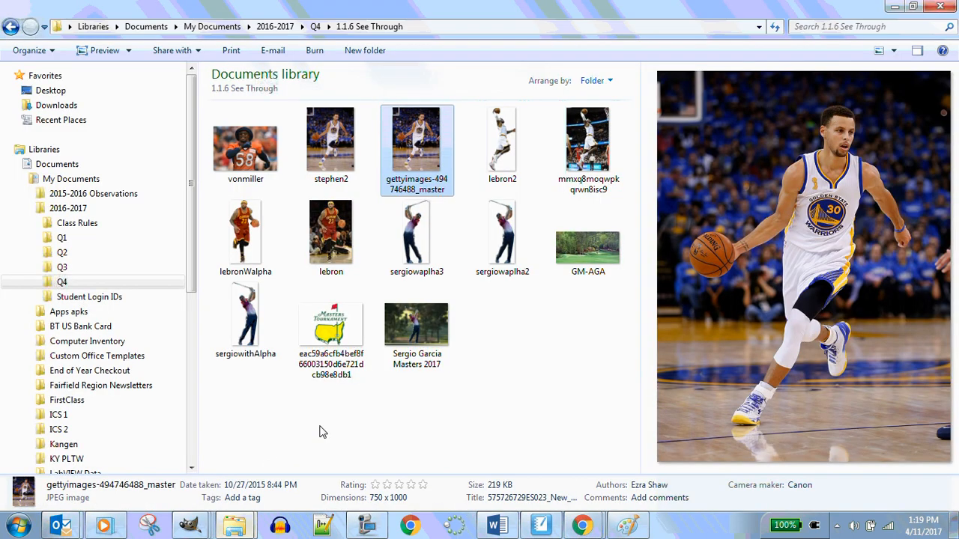
{"action": "right_click", "coordinate": [244, 157]}
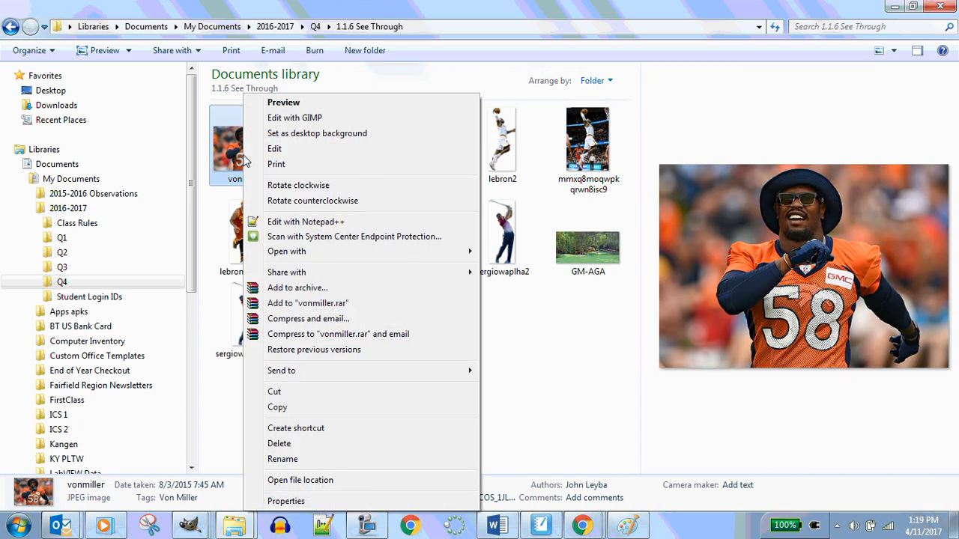
{"action": "left_click", "coordinate": [295, 118]}
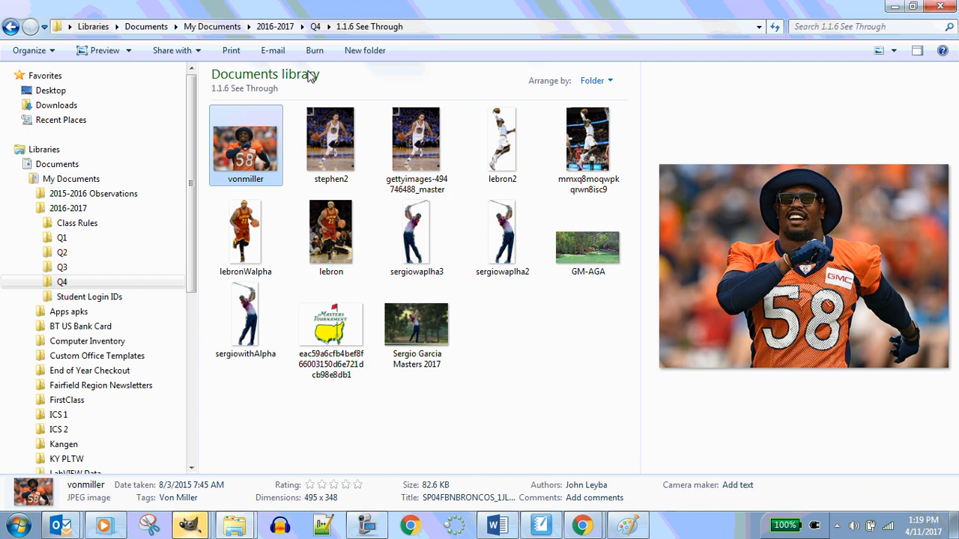
{"action": "right_click", "coordinate": [267, 153]}
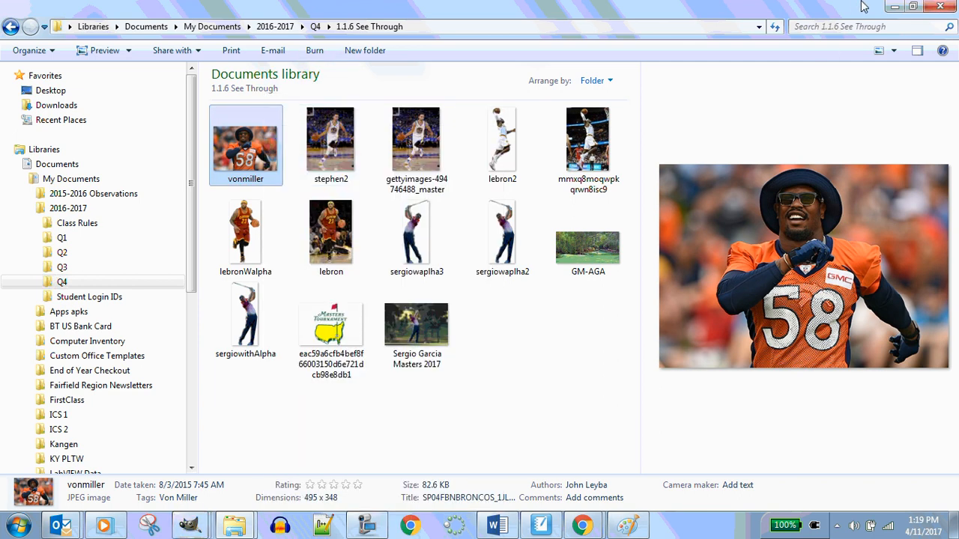
Step: Minimize the Explorer window and bring the vonmiller (imported)-6.0 image window to the front in GIMP
{"action": "left_click", "coordinate": [894, 6]}
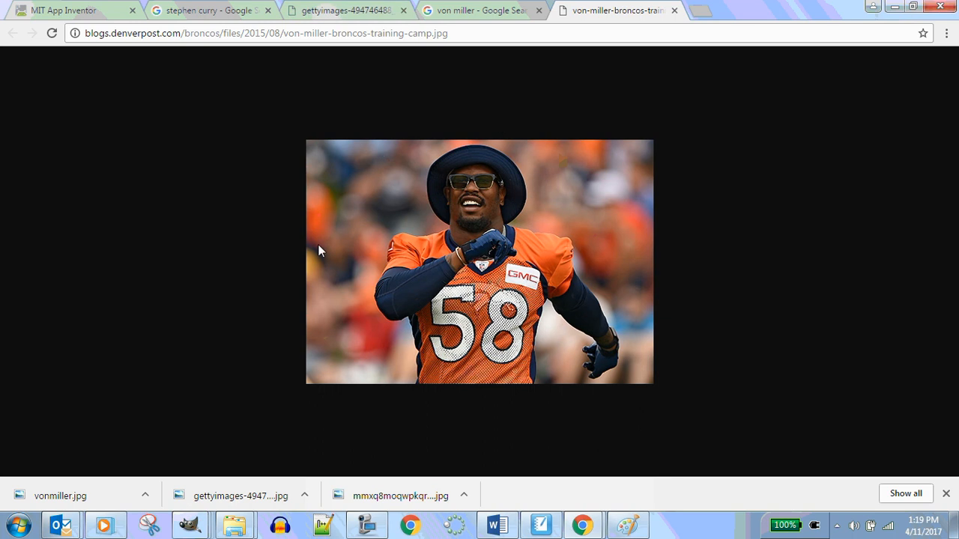
{"action": "mouse_move", "coordinate": [584, 529]}
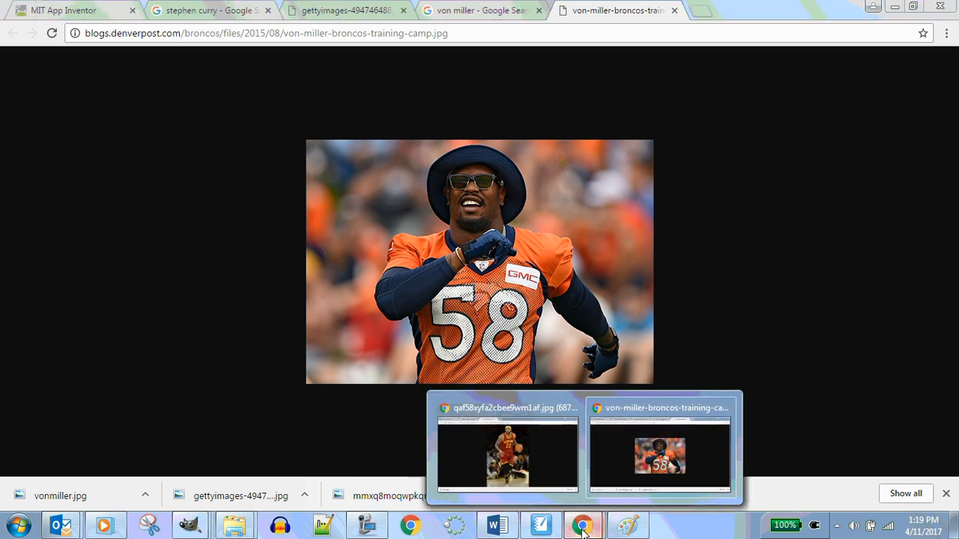
{"action": "left_click", "coordinate": [618, 480]}
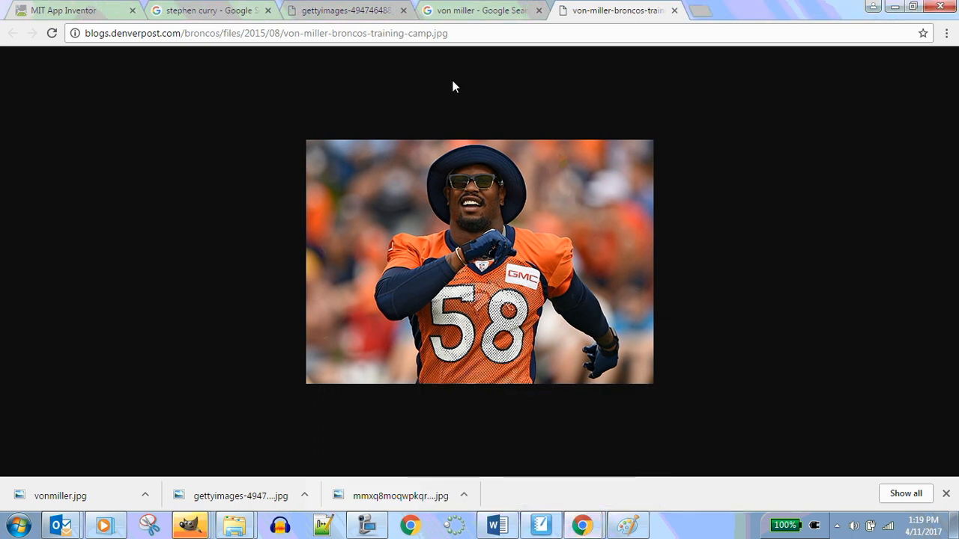
{"action": "mouse_move", "coordinate": [190, 526]}
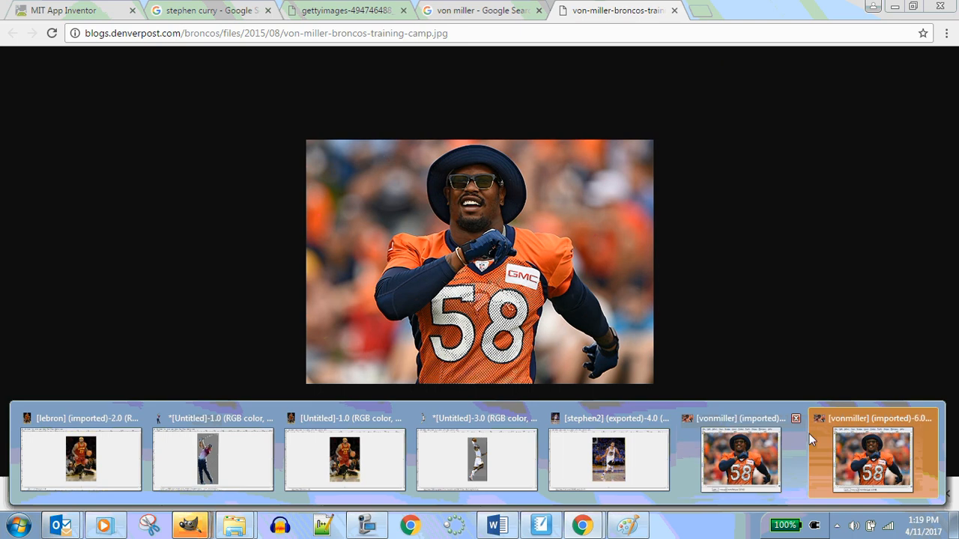
{"action": "left_click", "coordinate": [854, 456]}
{"action": "left_click", "coordinate": [439, 108]}
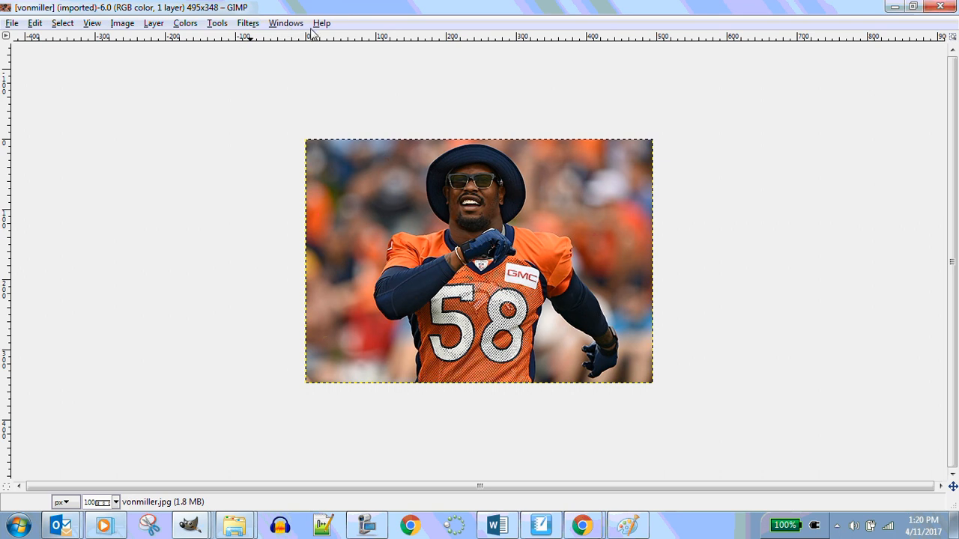
{"action": "left_click", "coordinate": [290, 25]}
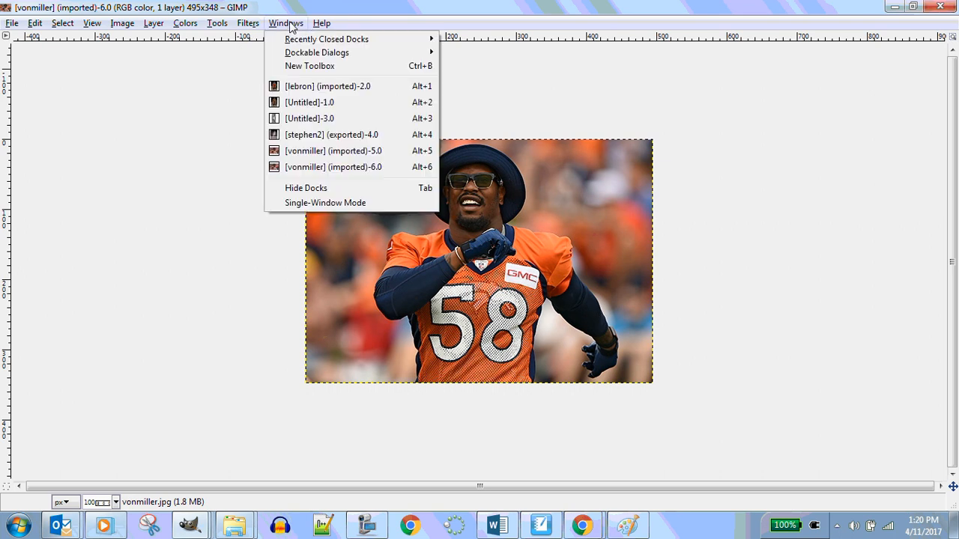
{"action": "left_click", "coordinate": [307, 66]}
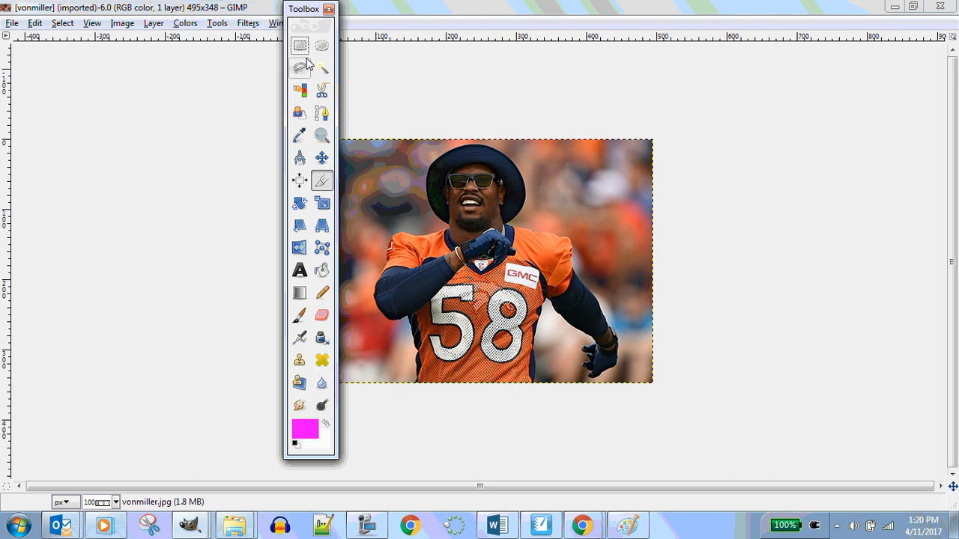
{"action": "left_click_drag", "start_coordinate": [309, 14], "coordinate": [80, 76]}
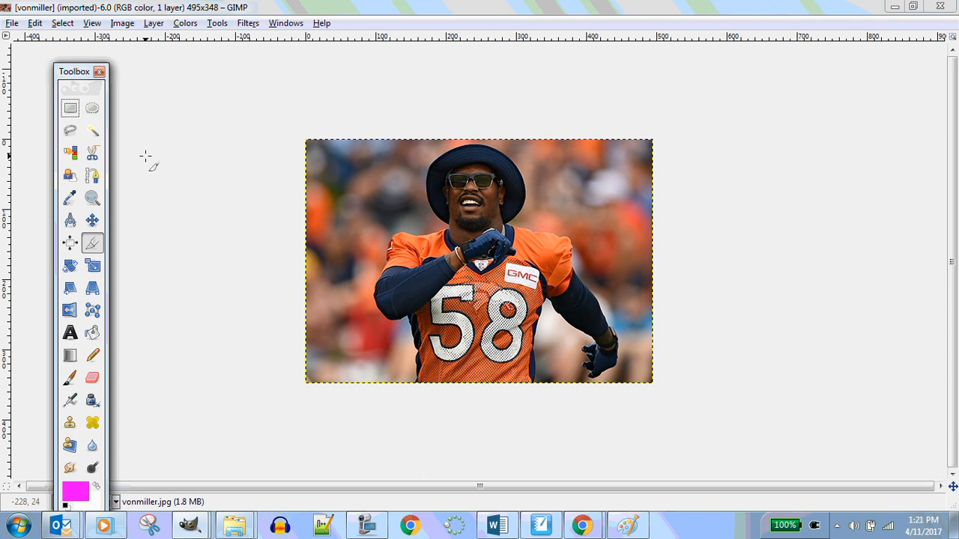
{"action": "left_click_drag", "start_coordinate": [72, 77], "coordinate": [69, 62]}
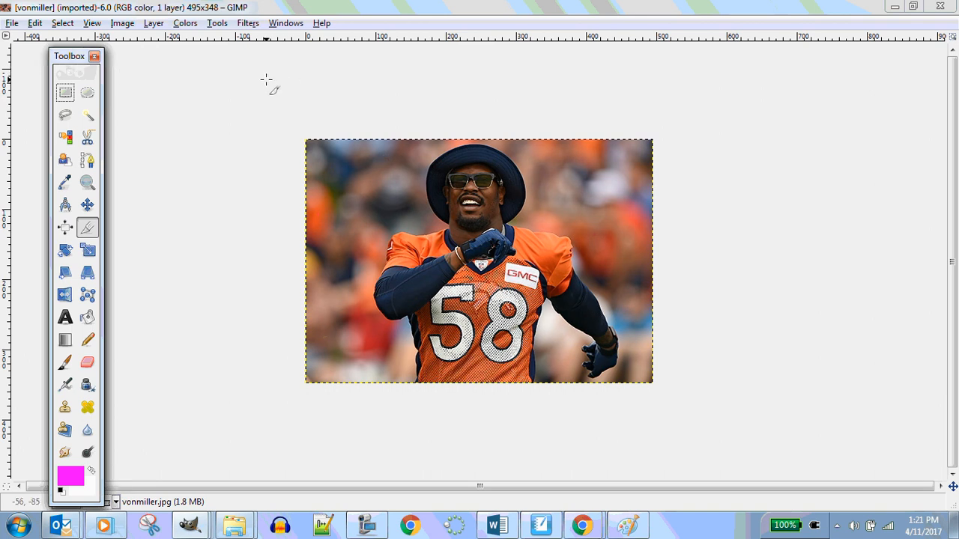
{"action": "left_click", "coordinate": [94, 56]}
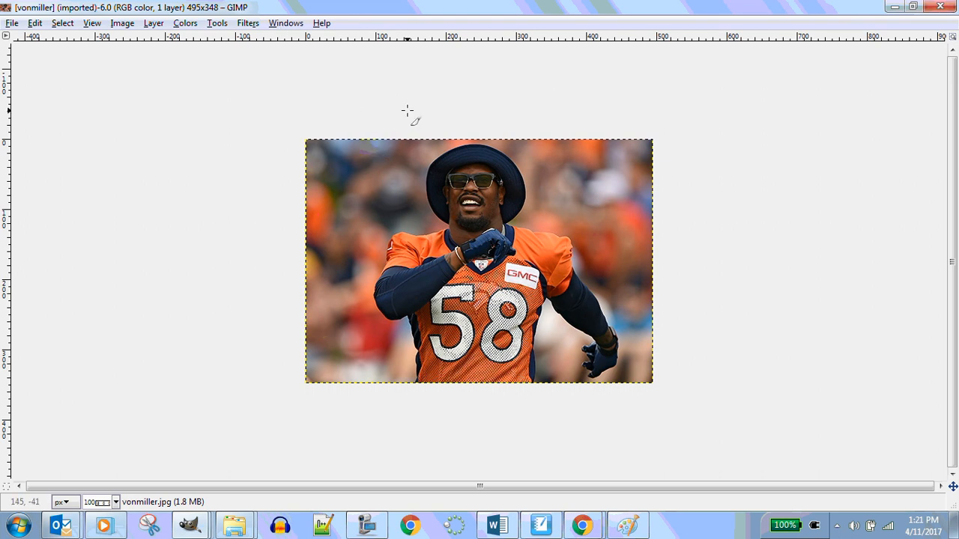
Step: Open a new Toolbox and place it in the empty area to the left of the Von Miller photo
{"action": "left_click", "coordinate": [294, 27]}
{"action": "left_click", "coordinate": [309, 66]}
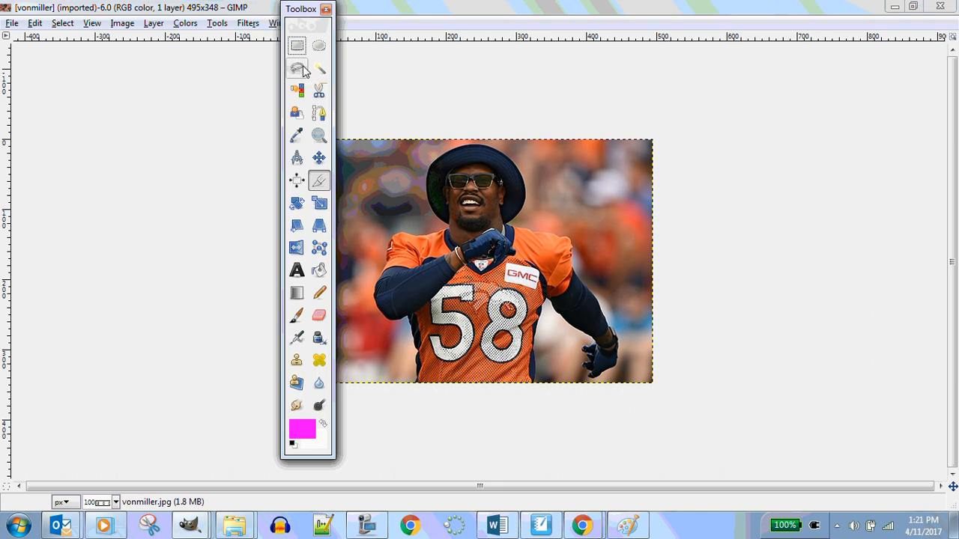
{"action": "left_click_drag", "start_coordinate": [304, 11], "coordinate": [109, 56]}
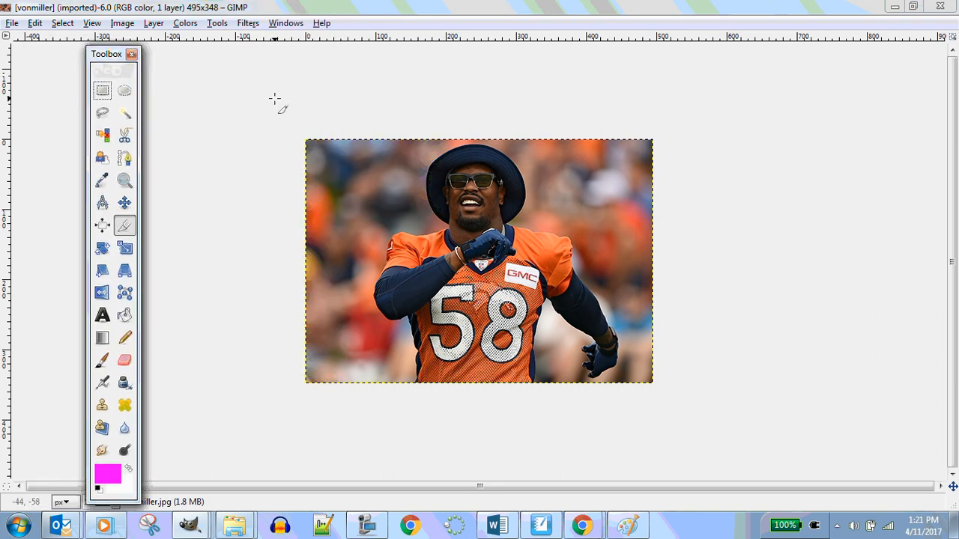
Step: Show the Layers dialog and place it in the empty area to the right of the photo
{"action": "left_click", "coordinate": [290, 27]}
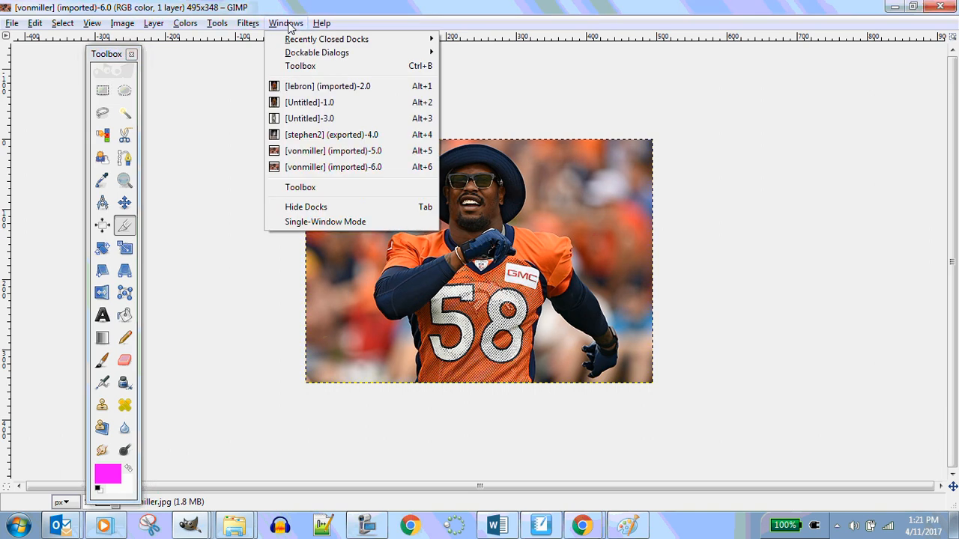
{"action": "mouse_move", "coordinate": [294, 60]}
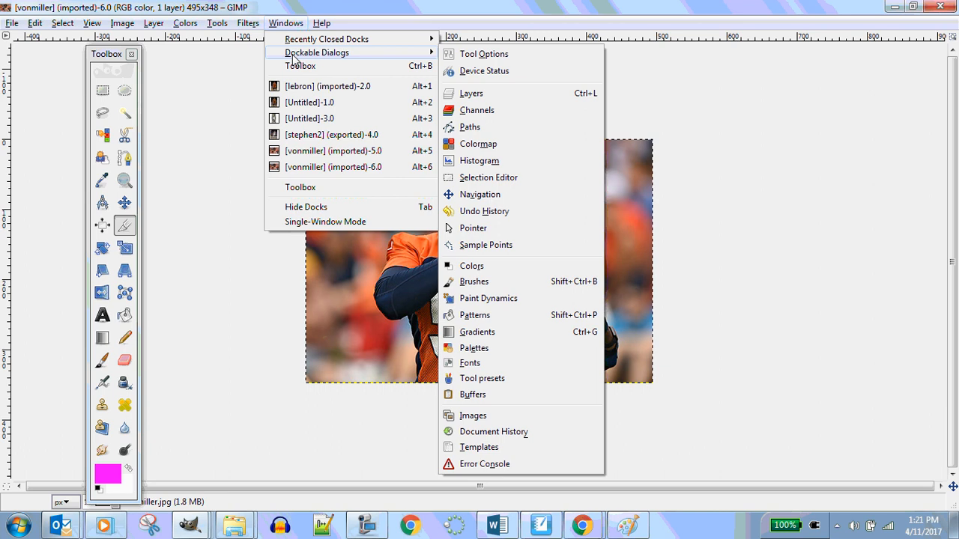
{"action": "left_click", "coordinate": [470, 94]}
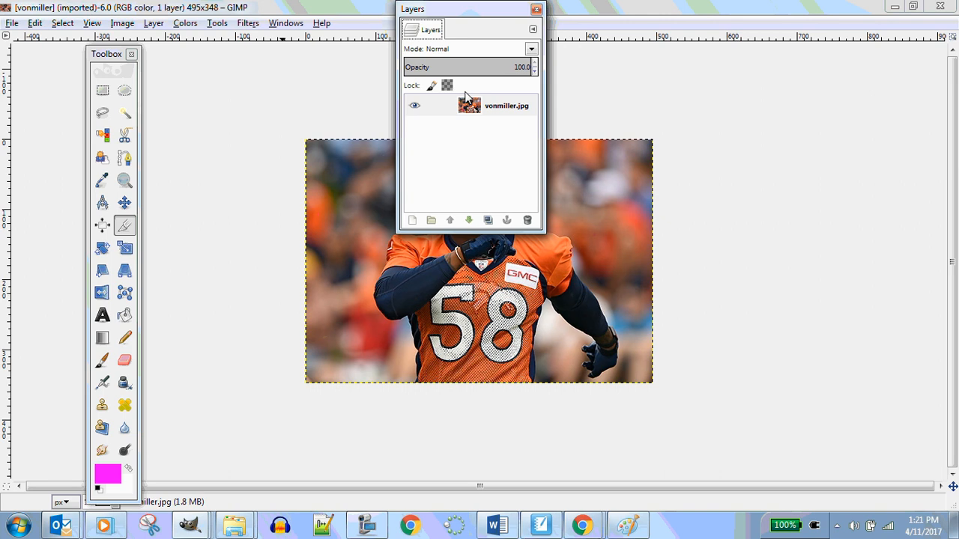
{"action": "left_click_drag", "start_coordinate": [473, 9], "coordinate": [770, 70]}
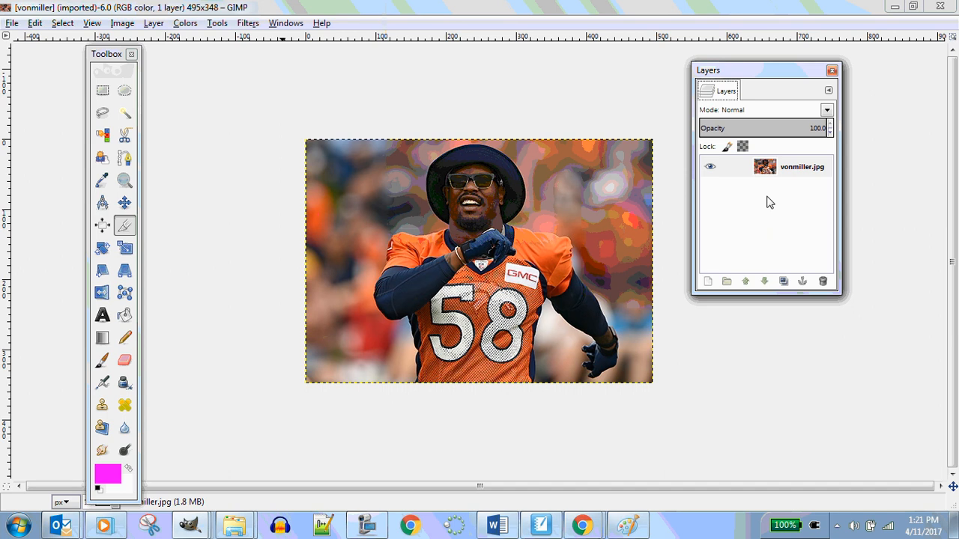
{"action": "key", "text": "ctrl+z"}
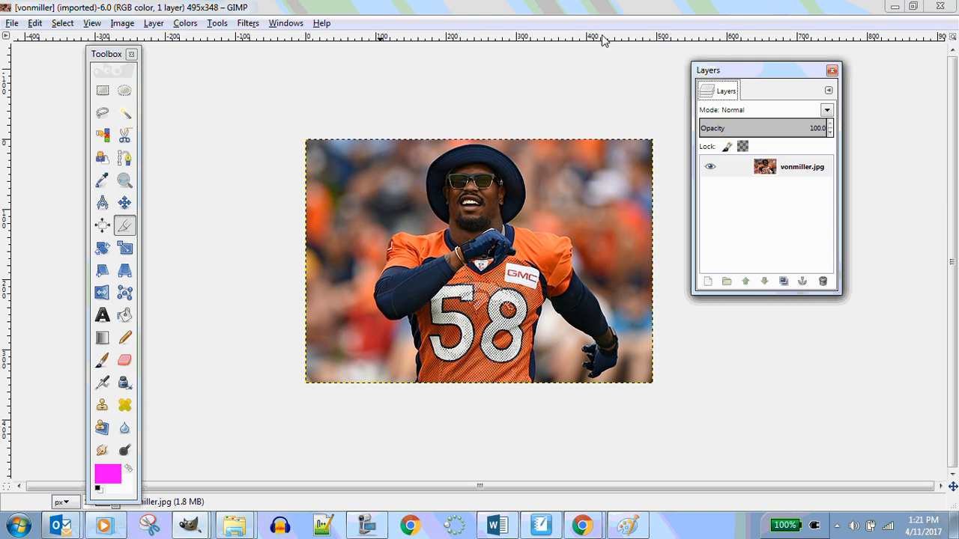
Step: Close the Layers dialog, reopen it and place it in the empty area beside the photo's right edge
{"action": "left_click", "coordinate": [832, 71]}
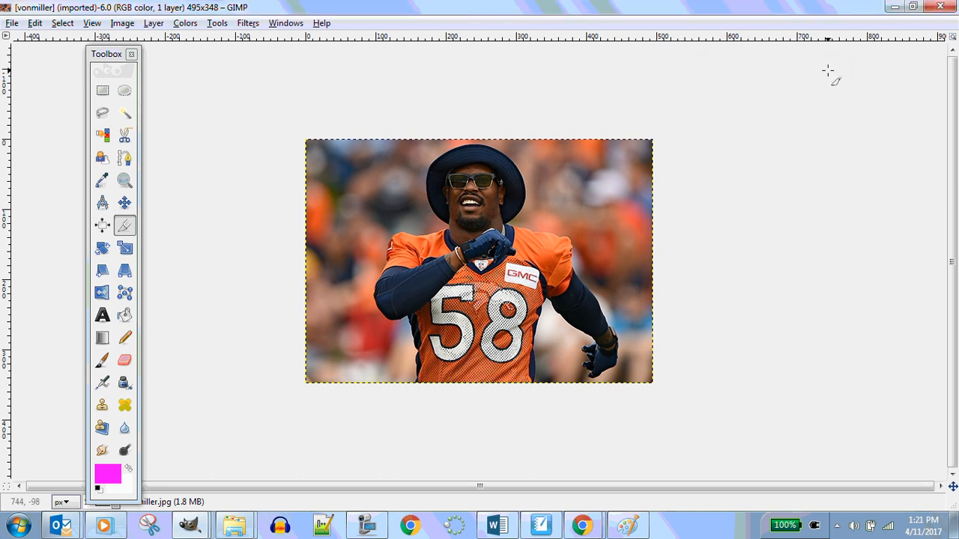
{"action": "left_click", "coordinate": [279, 23]}
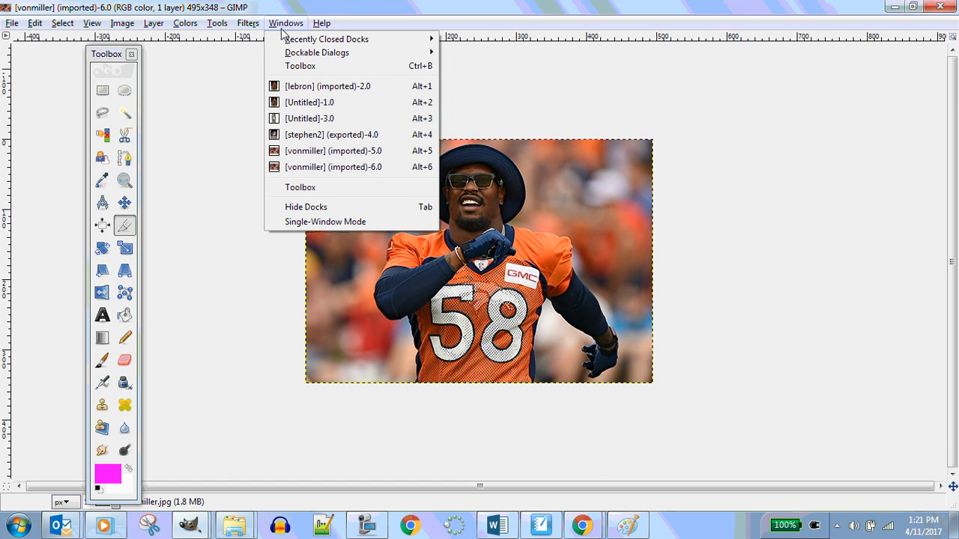
{"action": "mouse_move", "coordinate": [290, 57]}
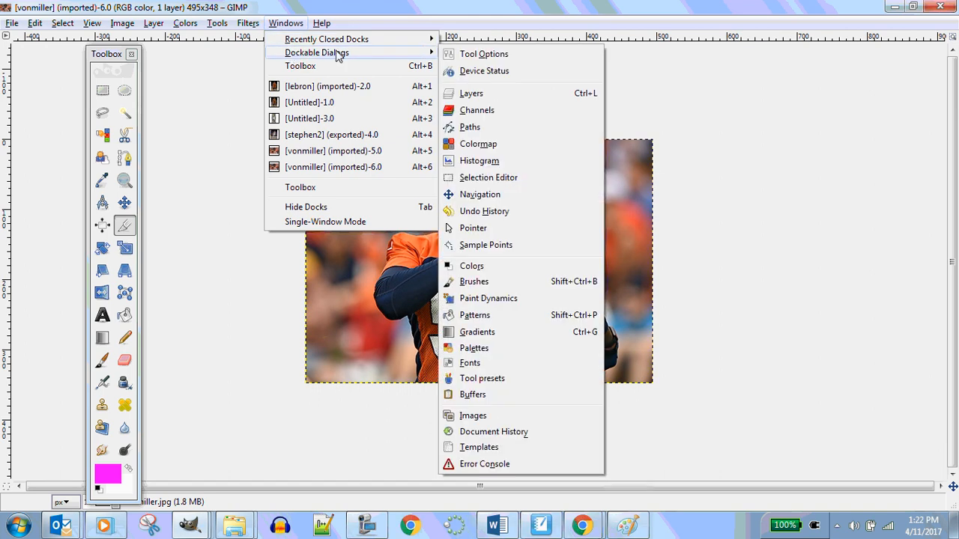
{"action": "left_click", "coordinate": [555, 103]}
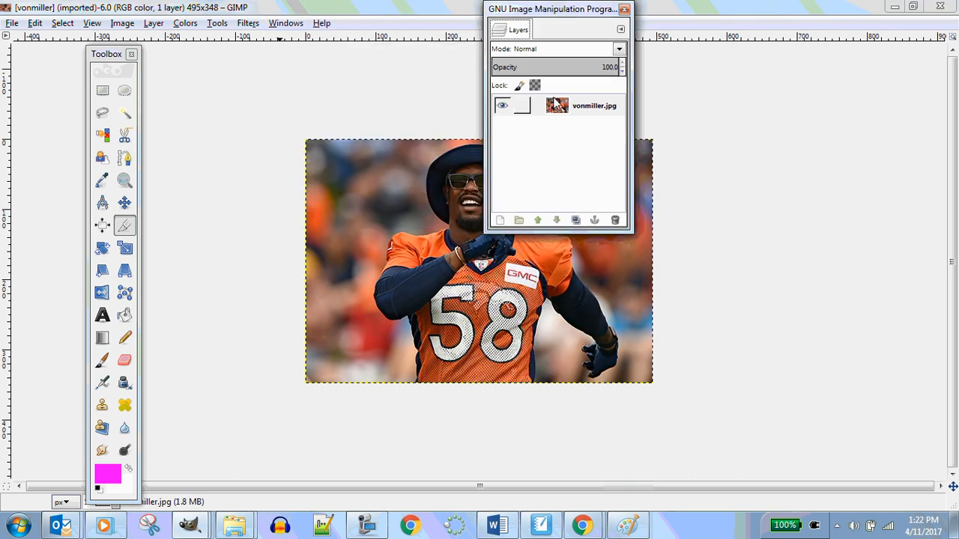
{"action": "left_click_drag", "start_coordinate": [575, 11], "coordinate": [795, 73]}
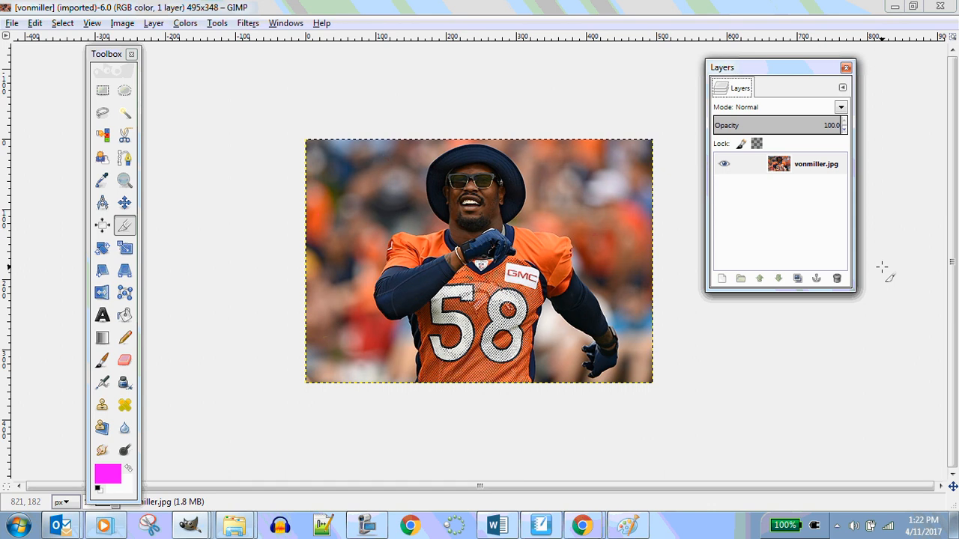
Step: Outline Von Miller's hat and head down to the chin with the Scissors Select tool and convert the closed curve to a selection
{"action": "left_click", "coordinate": [126, 138]}
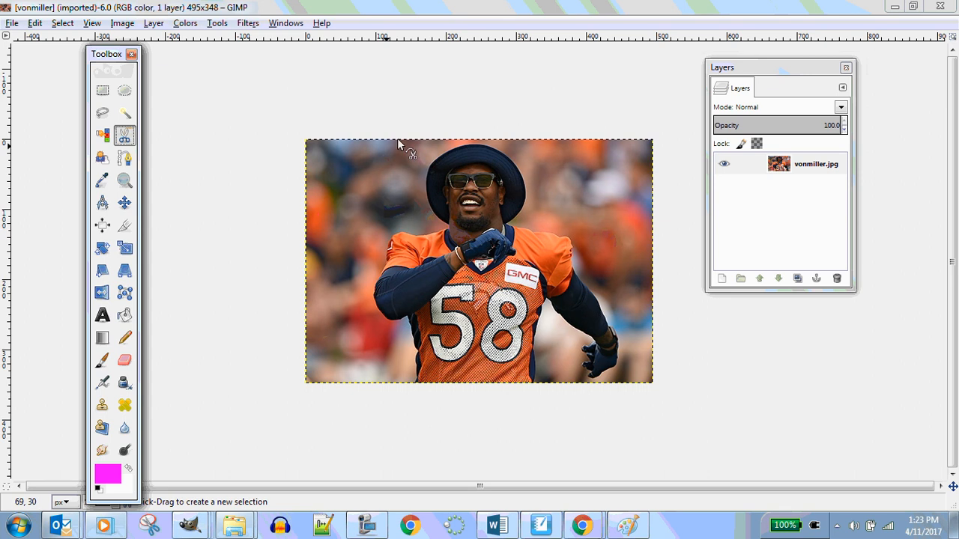
{"action": "left_click", "coordinate": [444, 223]}
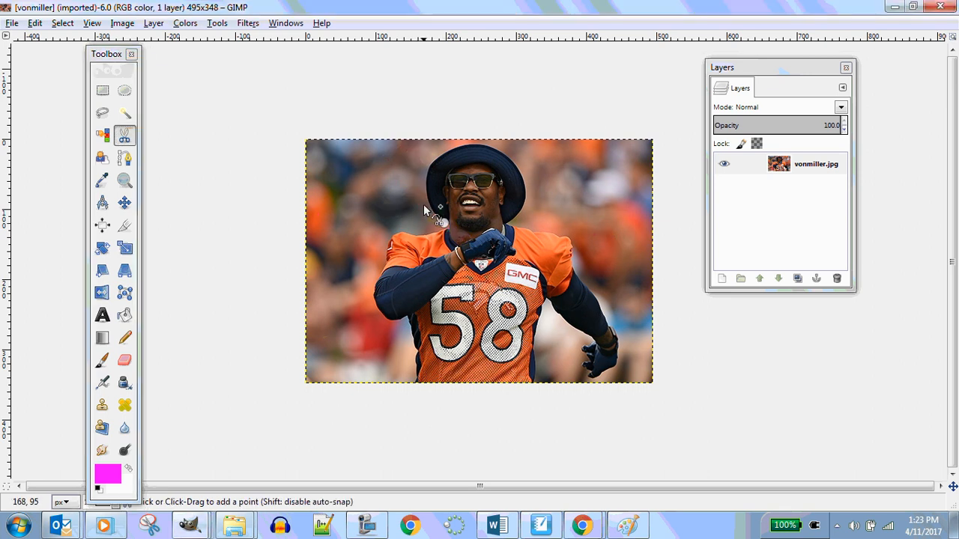
{"action": "left_click", "coordinate": [425, 192]}
{"action": "left_click", "coordinate": [429, 158]}
{"action": "left_click", "coordinate": [462, 146]}
{"action": "left_click", "coordinate": [490, 147]}
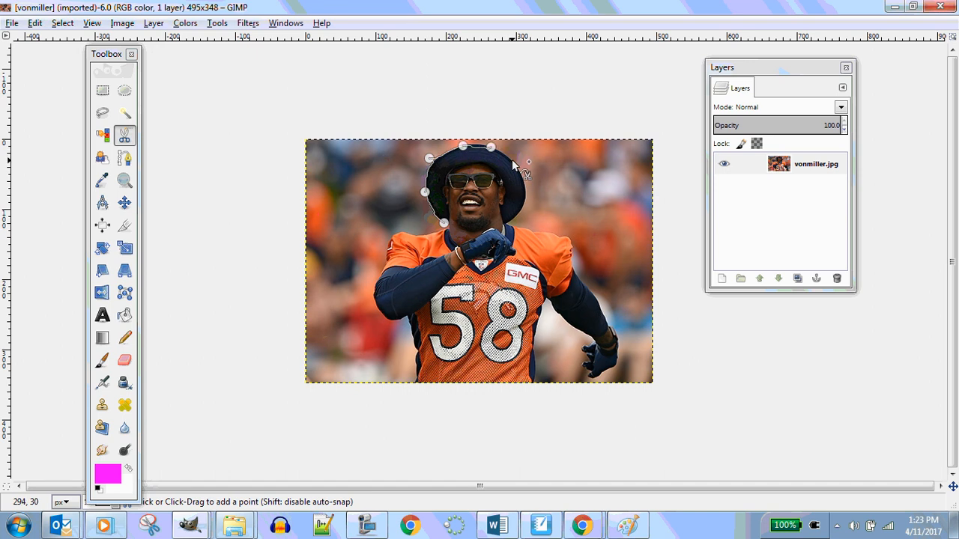
{"action": "left_click", "coordinate": [512, 161]}
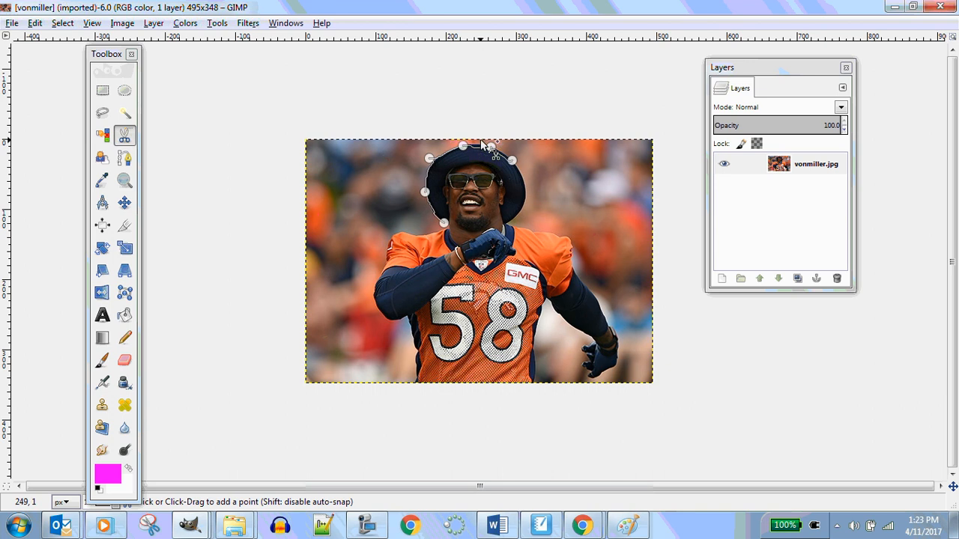
{"action": "left_click", "coordinate": [526, 182]}
{"action": "left_click", "coordinate": [523, 208]}
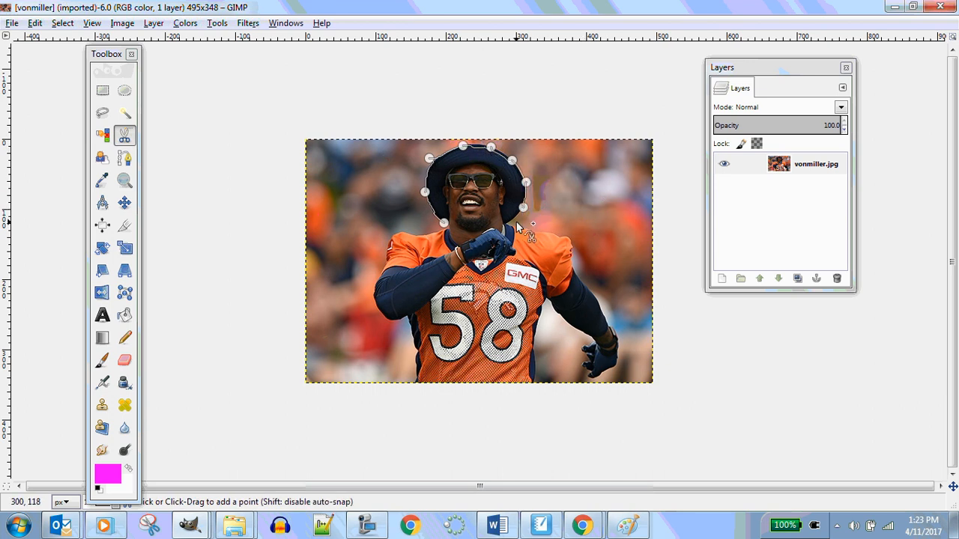
{"action": "left_click", "coordinate": [511, 221]}
{"action": "left_click", "coordinate": [485, 231]}
{"action": "left_click", "coordinate": [455, 231]}
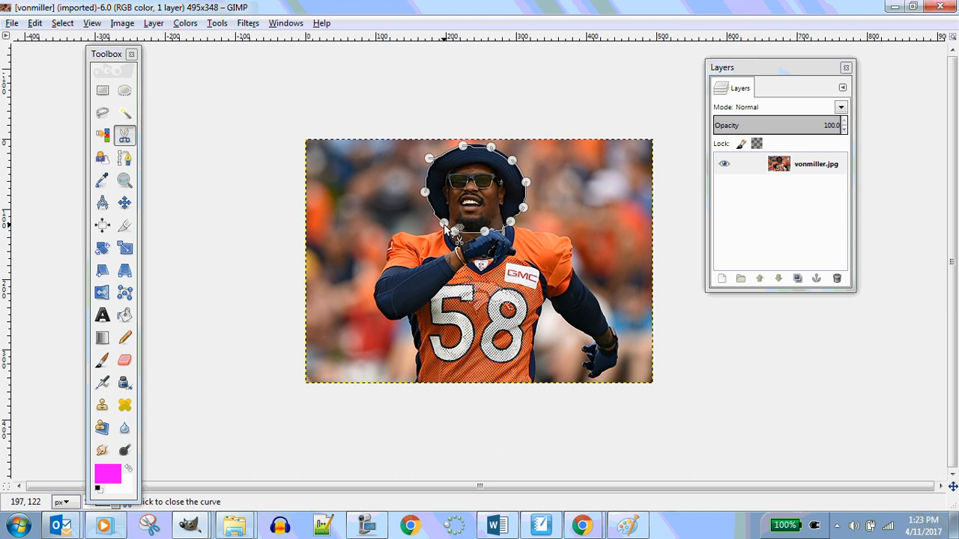
{"action": "left_click", "coordinate": [445, 225]}
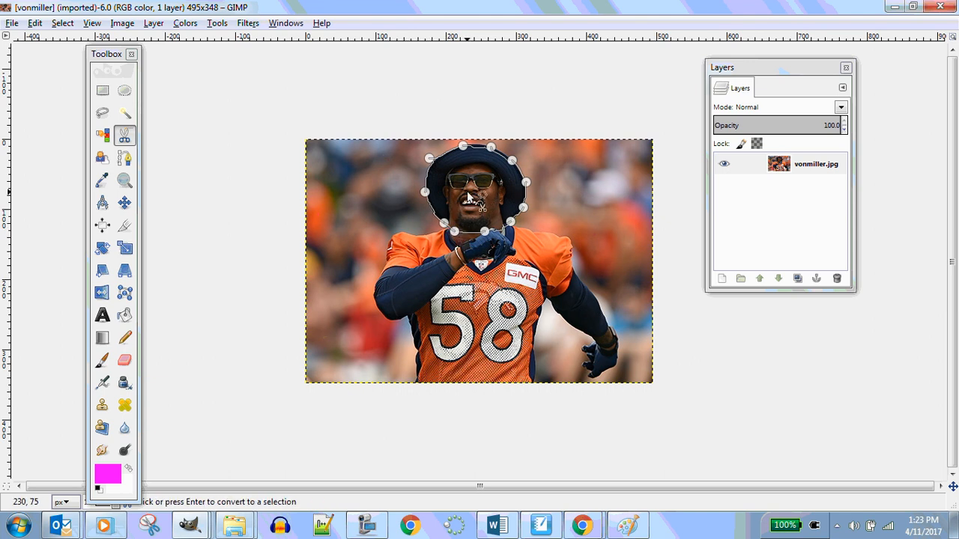
{"action": "left_click", "coordinate": [469, 196]}
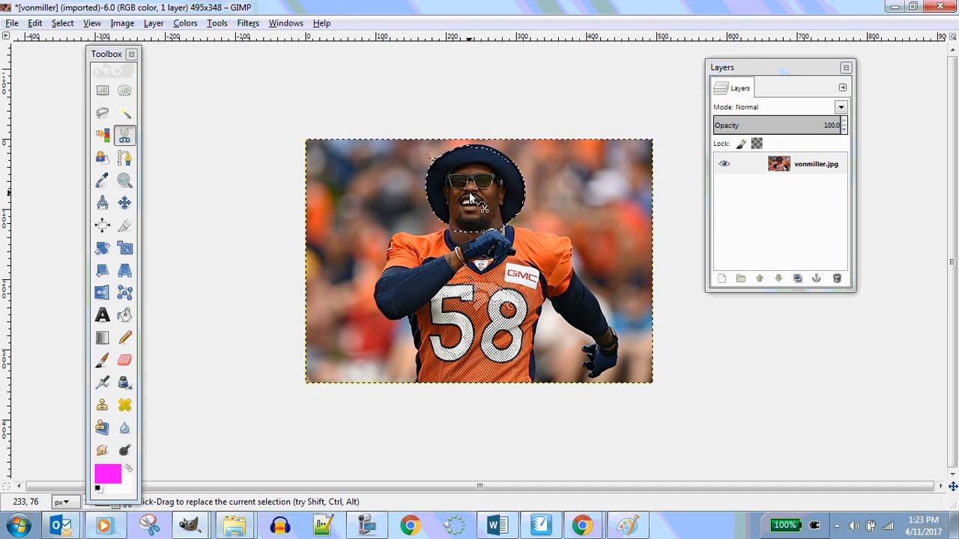
Step: Invert the head selection and delete everything in the photo outside the hat and head
{"action": "left_click", "coordinate": [62, 24]}
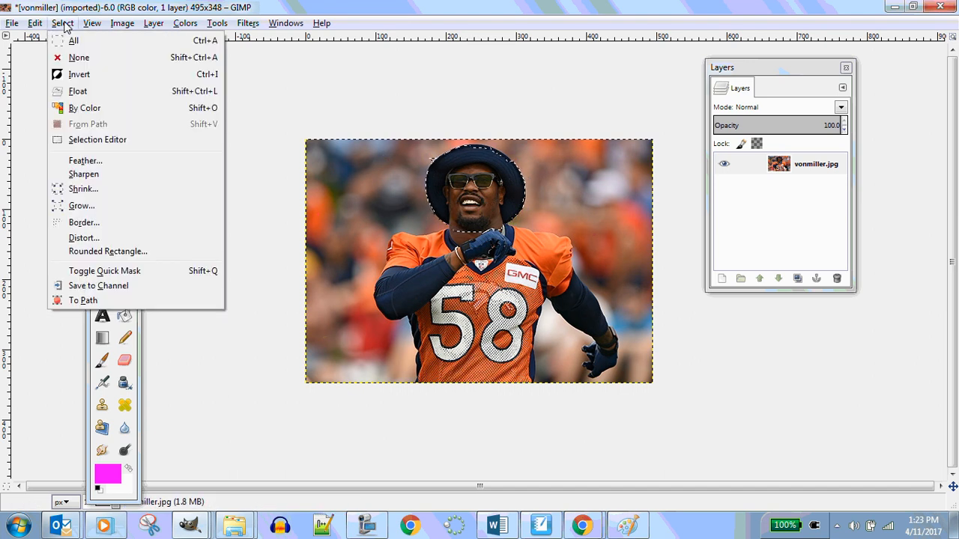
{"action": "left_click", "coordinate": [82, 75]}
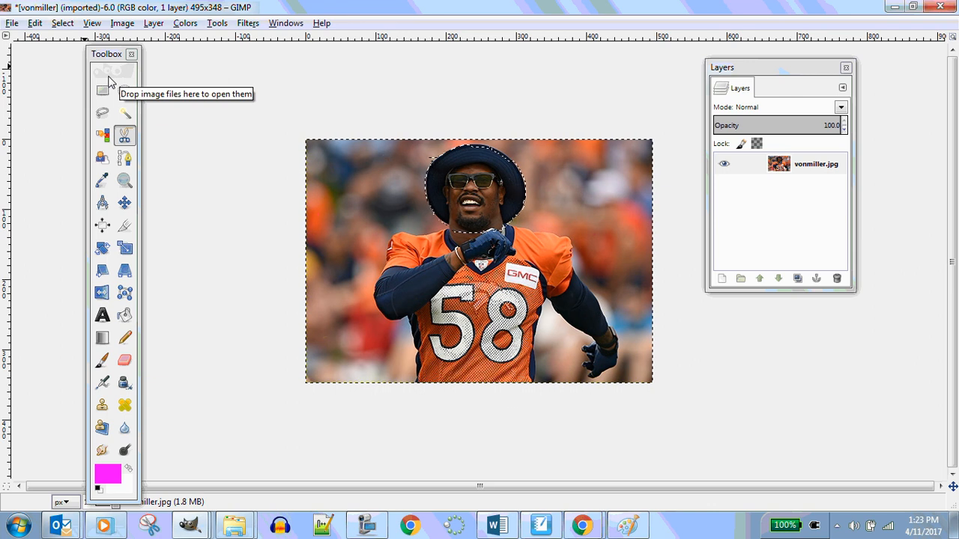
{"action": "key", "text": "Delete"}
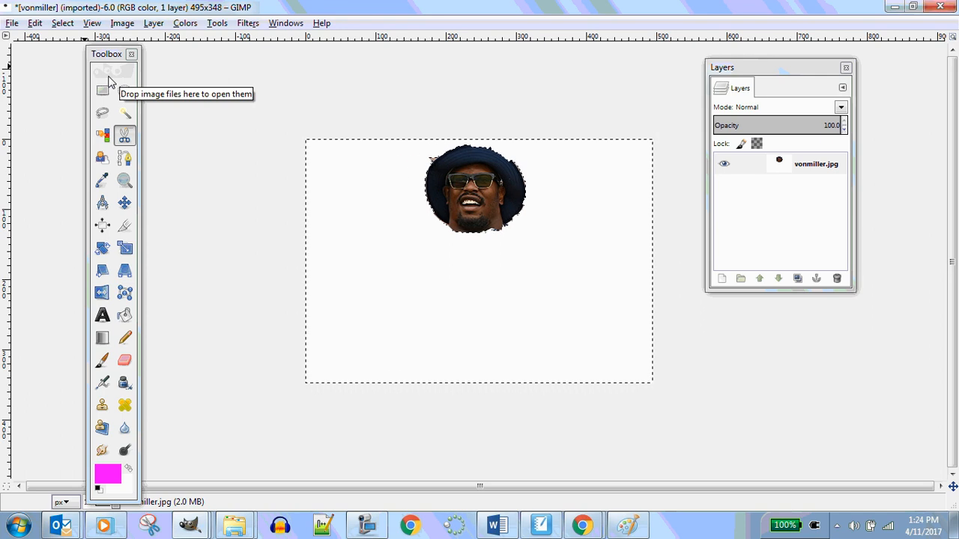
Step: Undo the background deletion and the selection edits to restore the full Von Miller photo
{"action": "key", "text": "ctrl+z"}
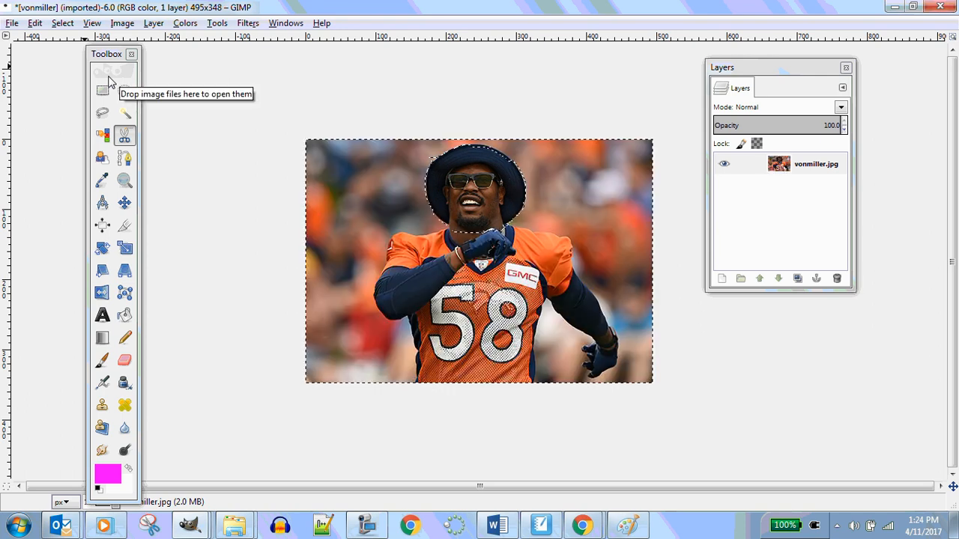
{"action": "key", "text": "ctrl+z"}
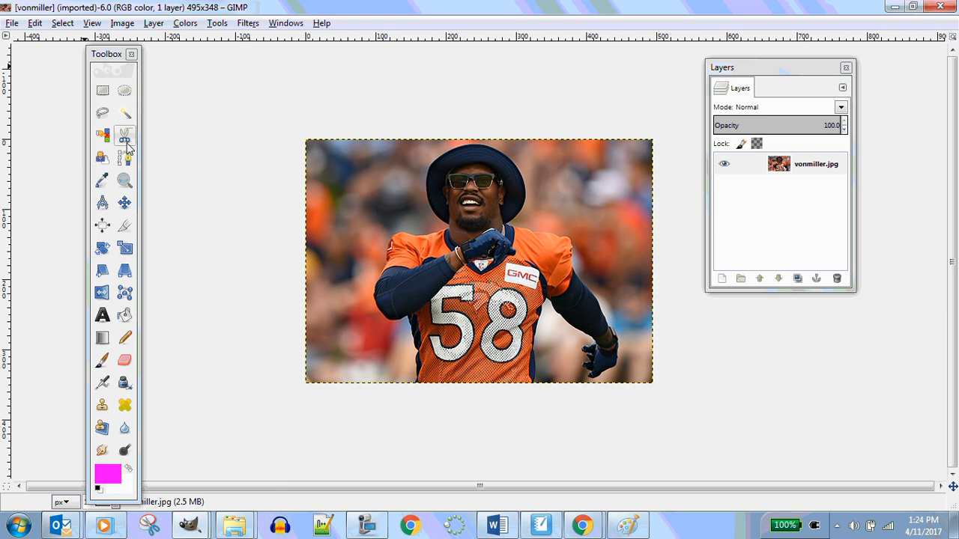
Step: Try deleting a small four-sided area of blurred background left of the hat with the Free Select tool, and undo it
{"action": "left_click", "coordinate": [103, 113]}
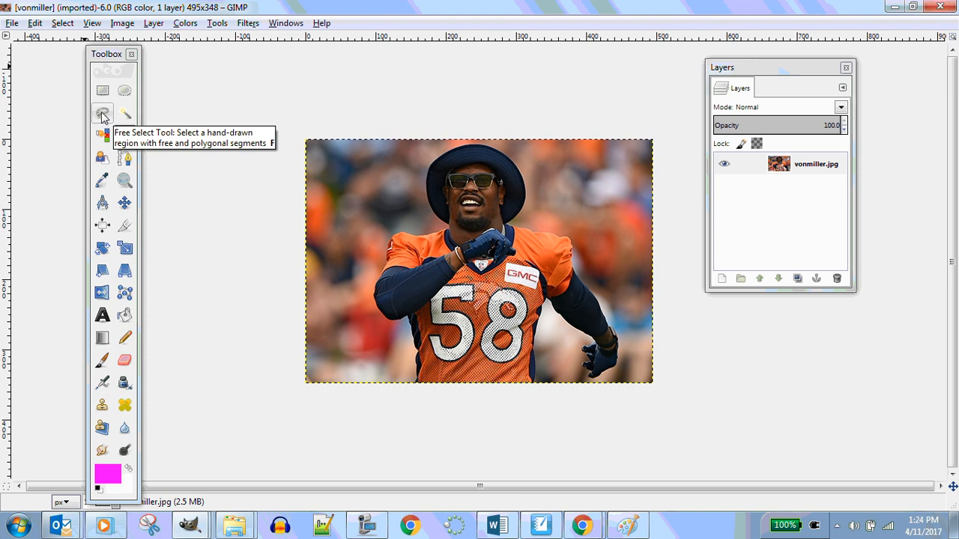
{"action": "left_click", "coordinate": [102, 114]}
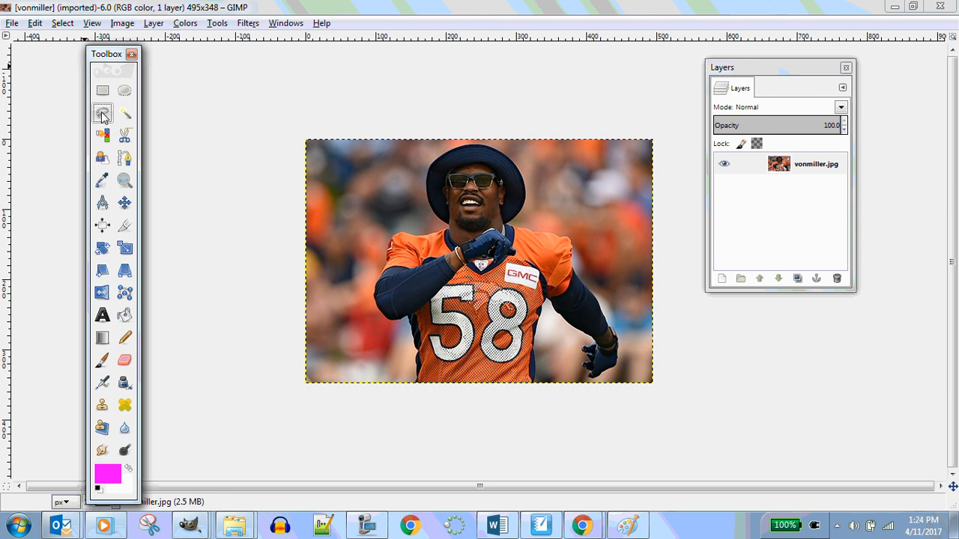
{"action": "left_click", "coordinate": [103, 114]}
{"action": "left_click", "coordinate": [327, 233]}
{"action": "left_click", "coordinate": [338, 173]}
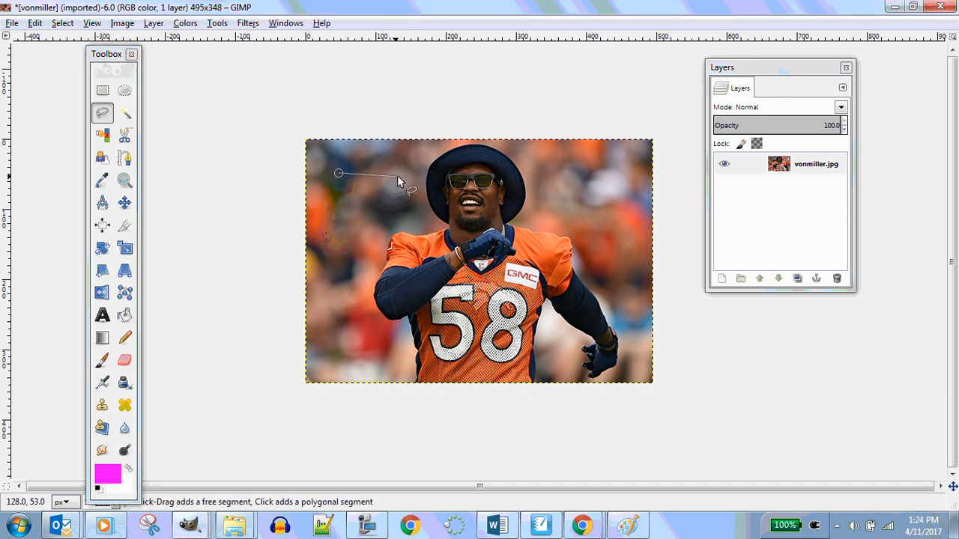
{"action": "left_click", "coordinate": [405, 178]}
{"action": "left_click", "coordinate": [368, 224]}
{"action": "left_click", "coordinate": [332, 202]}
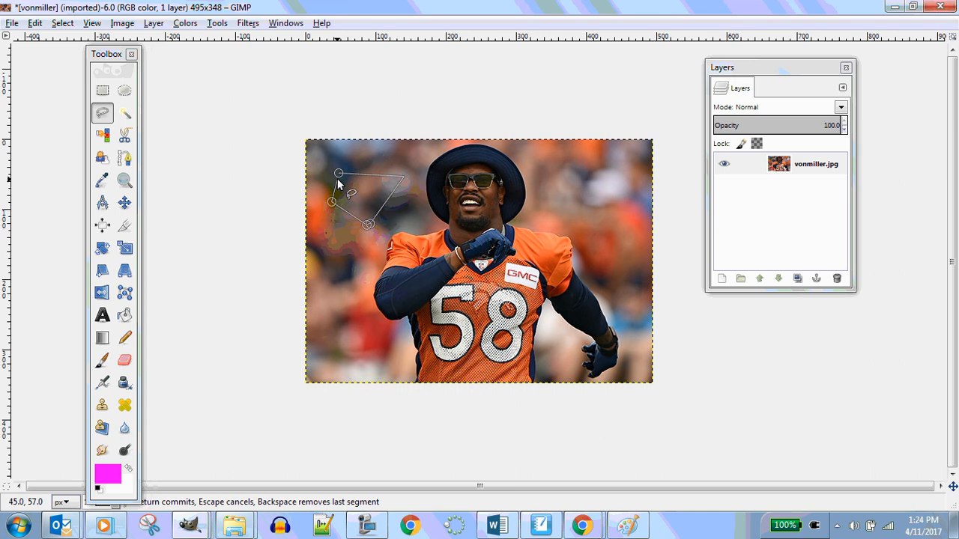
{"action": "left_click", "coordinate": [339, 173]}
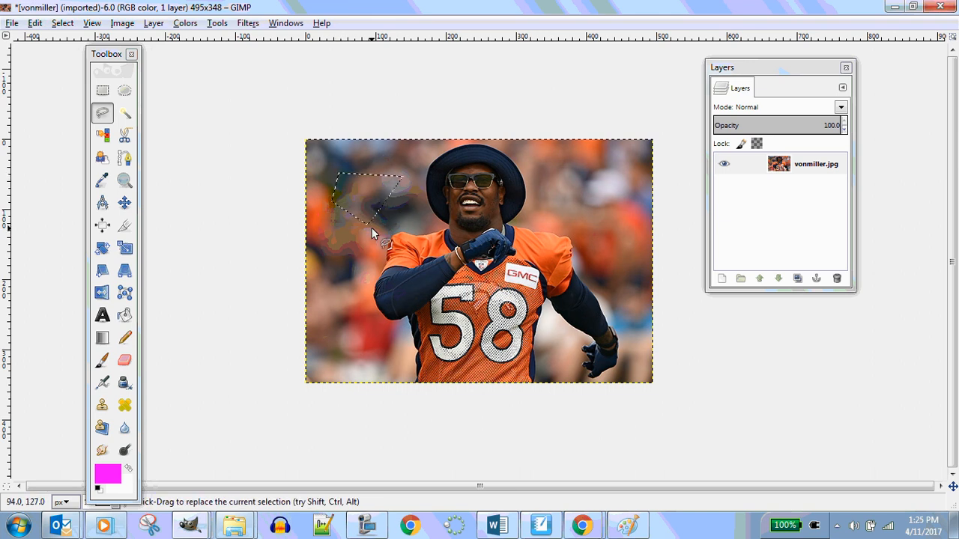
{"action": "key", "text": "Delete"}
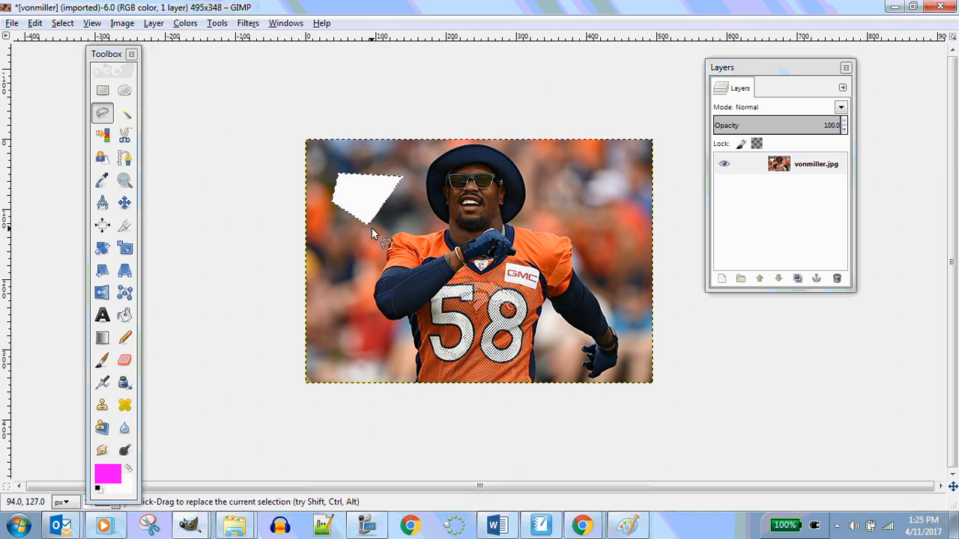
{"action": "key", "text": "ctrl+z"}
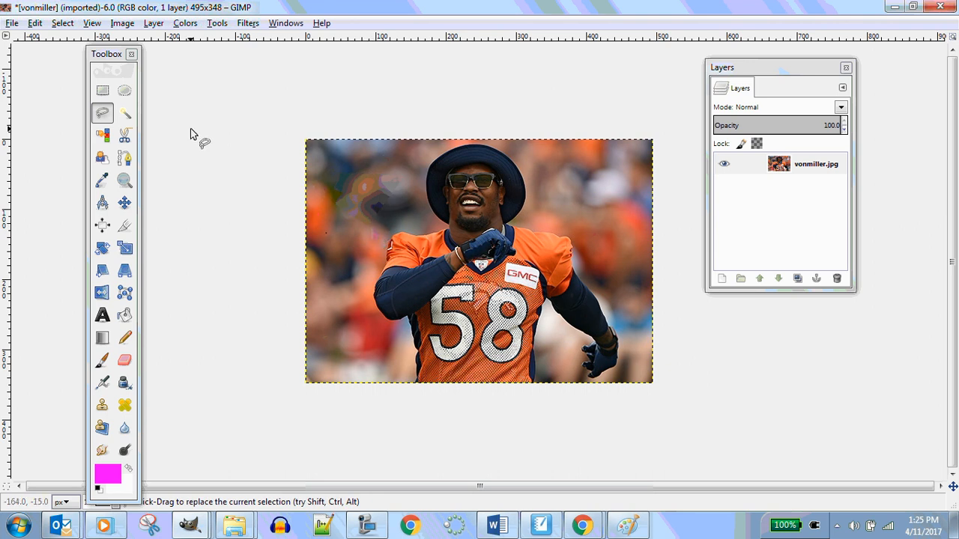
Step: Trace the player's left-hand outline with Free Select from the photo's bottom edge, around the bent elbow and up to the shoulder
{"action": "left_click", "coordinate": [104, 113]}
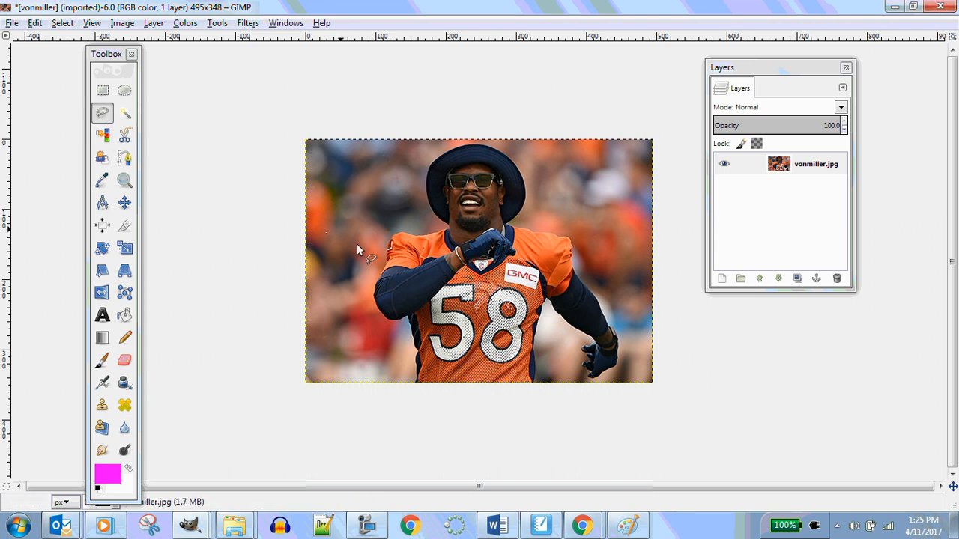
{"action": "left_click", "coordinate": [415, 382]}
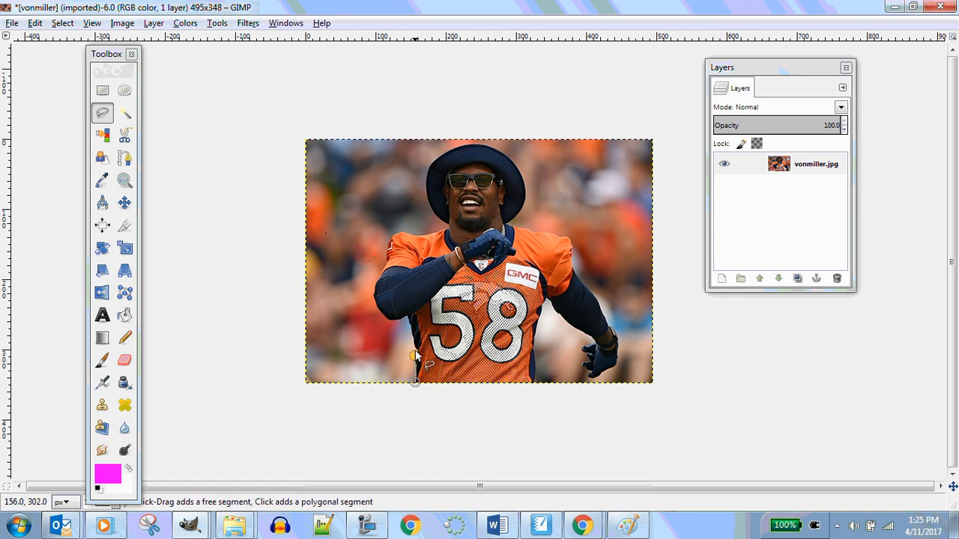
{"action": "left_click", "coordinate": [410, 336]}
{"action": "left_click", "coordinate": [404, 316]}
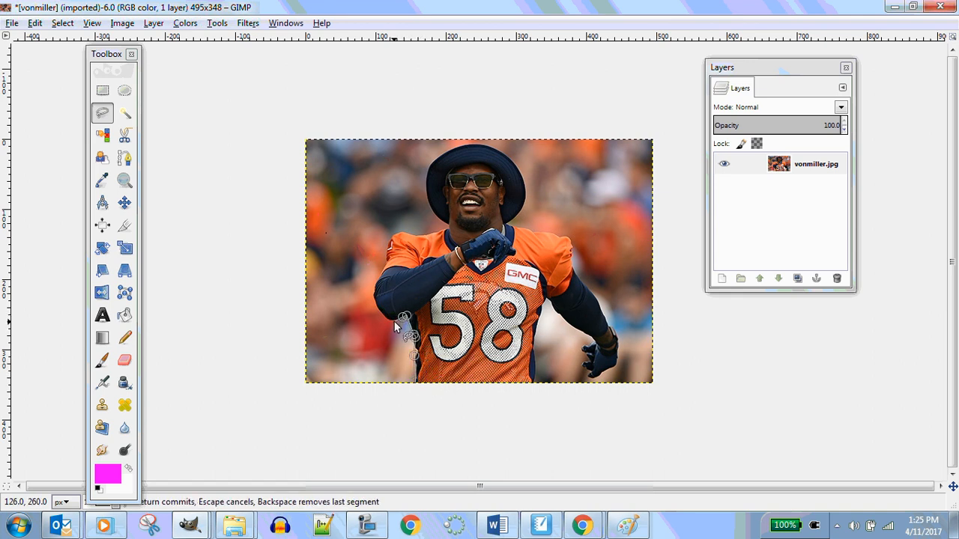
{"action": "left_click", "coordinate": [389, 318]}
{"action": "left_click", "coordinate": [378, 304]}
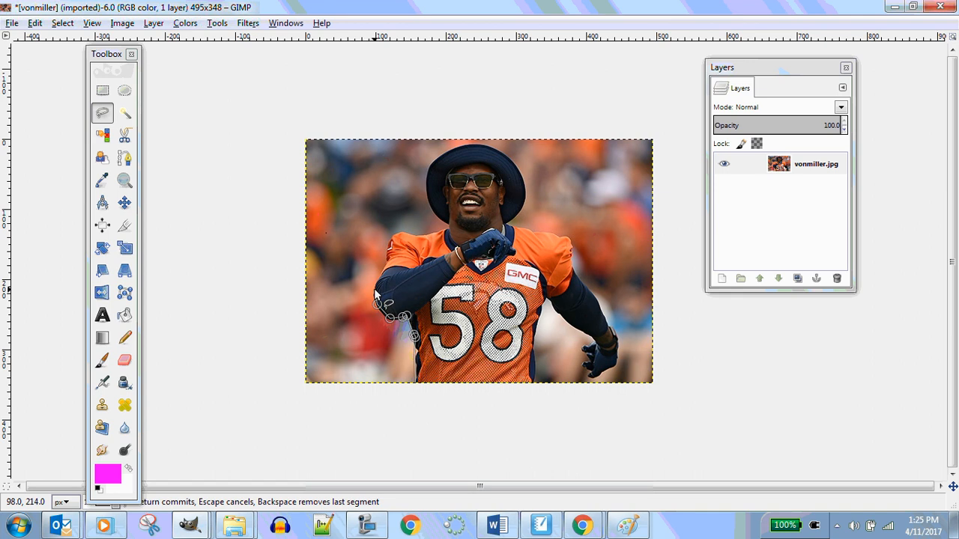
{"action": "left_click", "coordinate": [374, 289]}
{"action": "left_click", "coordinate": [380, 273]}
{"action": "left_click", "coordinate": [386, 261]}
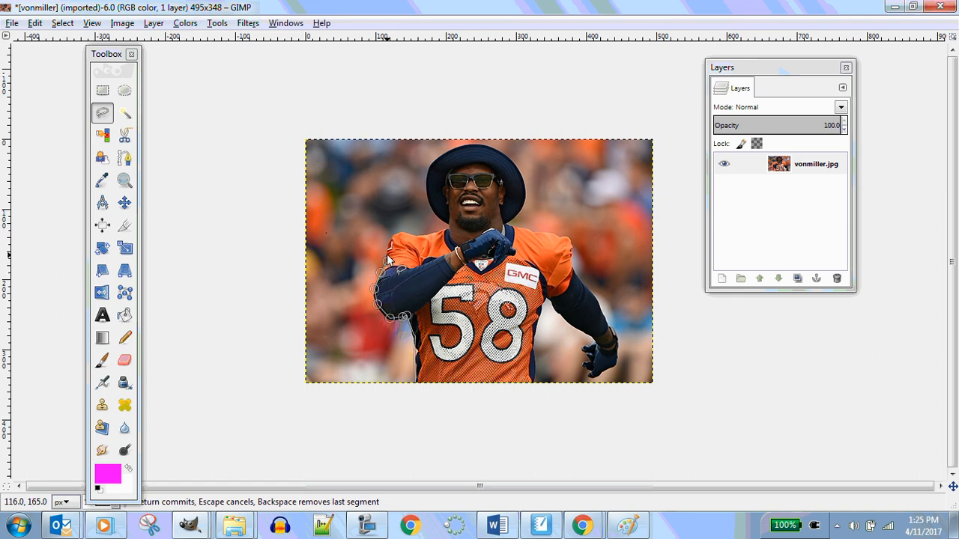
{"action": "left_click", "coordinate": [388, 247]}
{"action": "left_click", "coordinate": [395, 233]}
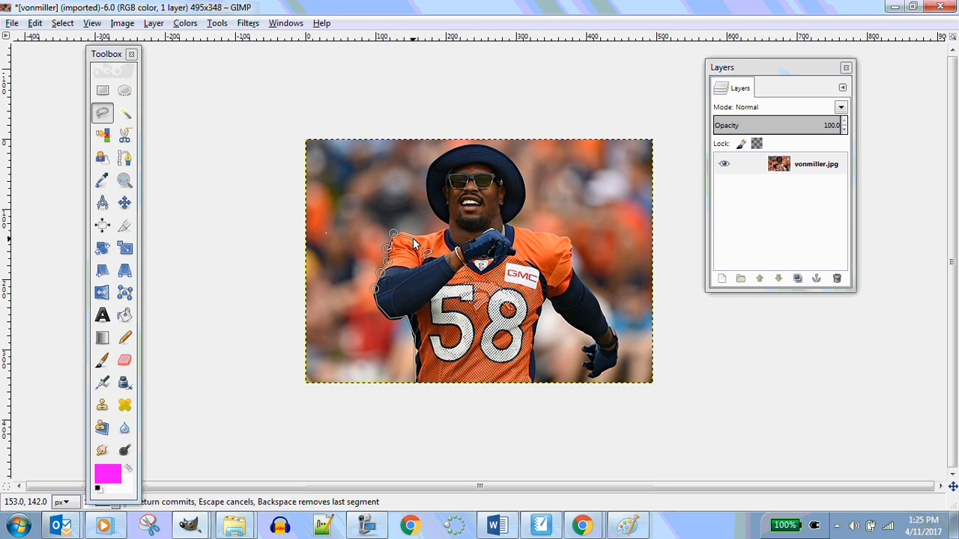
Step: Undo the cut of the whole photo layer and discard the unfinished outline by switching to the Rectangle Select tool
{"action": "key", "text": "ctrl+z"}
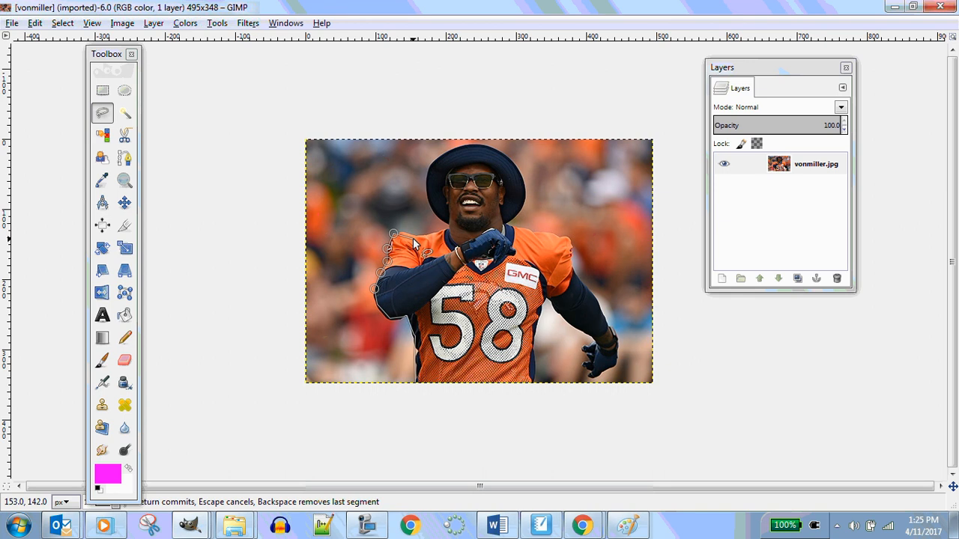
{"action": "key", "text": "ctrl+x"}
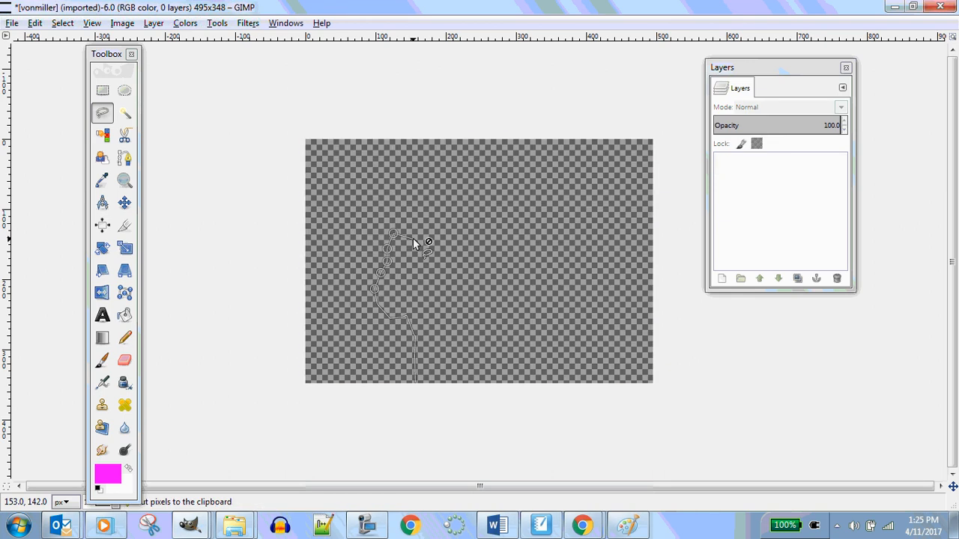
{"action": "key", "text": "ctrl+z"}
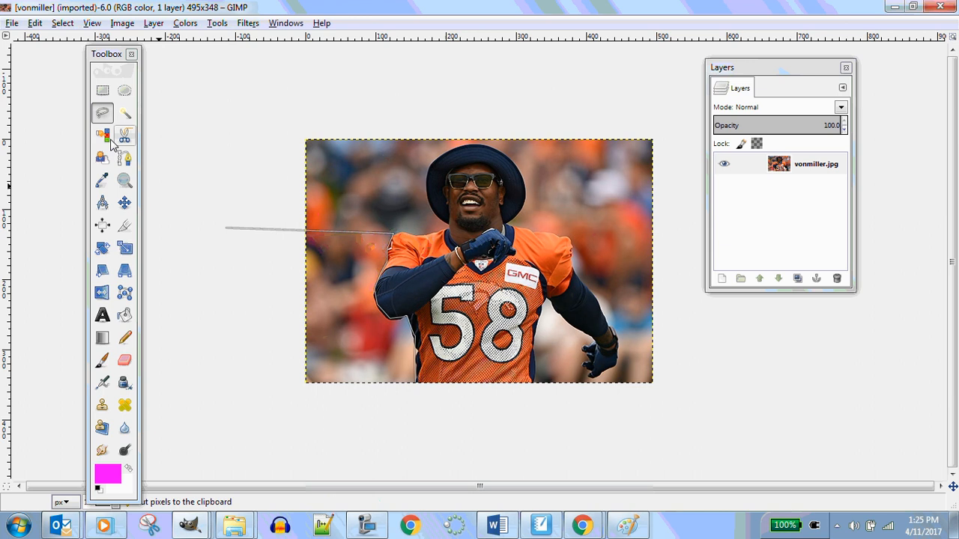
{"action": "left_click", "coordinate": [103, 90]}
{"action": "left_click", "coordinate": [277, 277]}
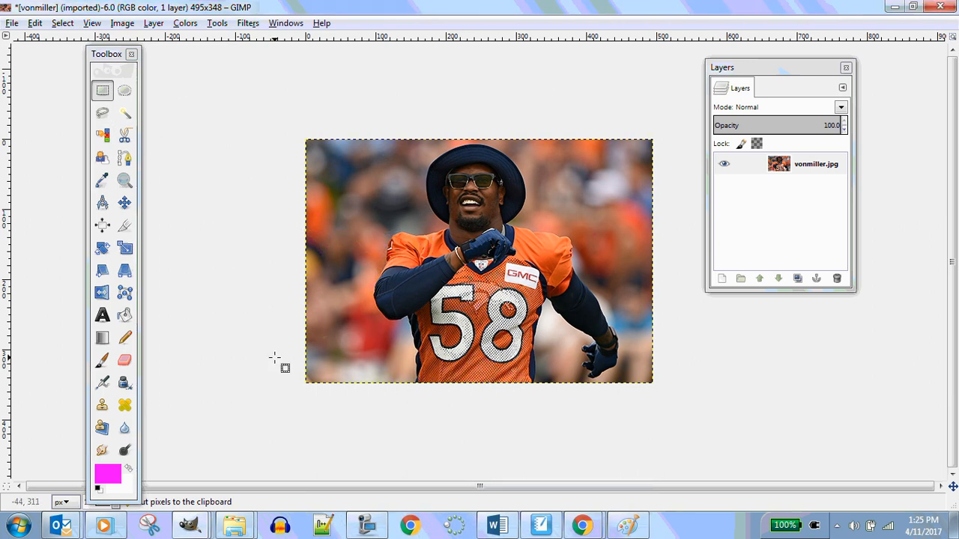
Step: Zoom in on the blurred background beside the bent elbow and examine the photo's individual pixels
{"action": "key", "text": "ctrl"}
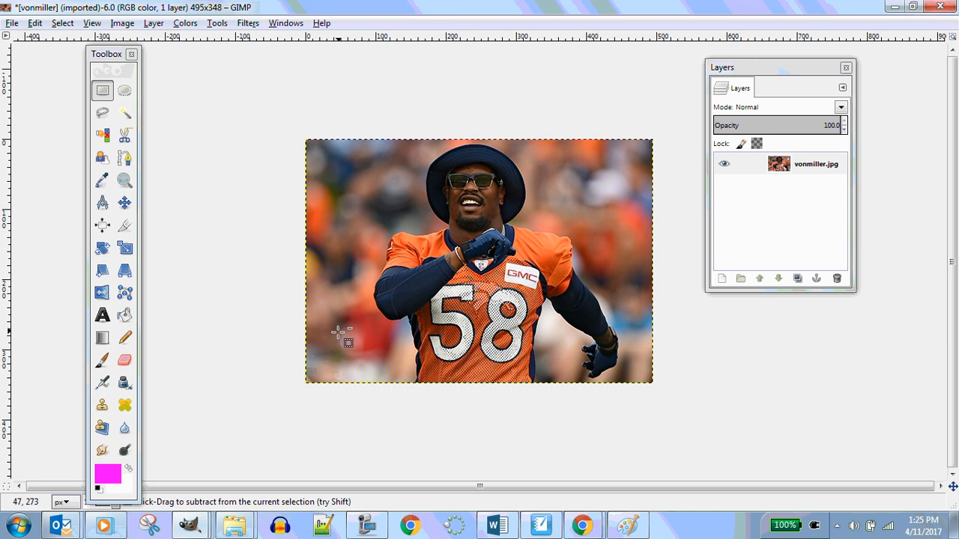
{"action": "scroll", "coordinate": [224, 292], "scroll_direction": "up", "scroll_amount": 6}
{"action": "scroll", "coordinate": [224, 292], "scroll_direction": "down", "scroll_amount": 6}
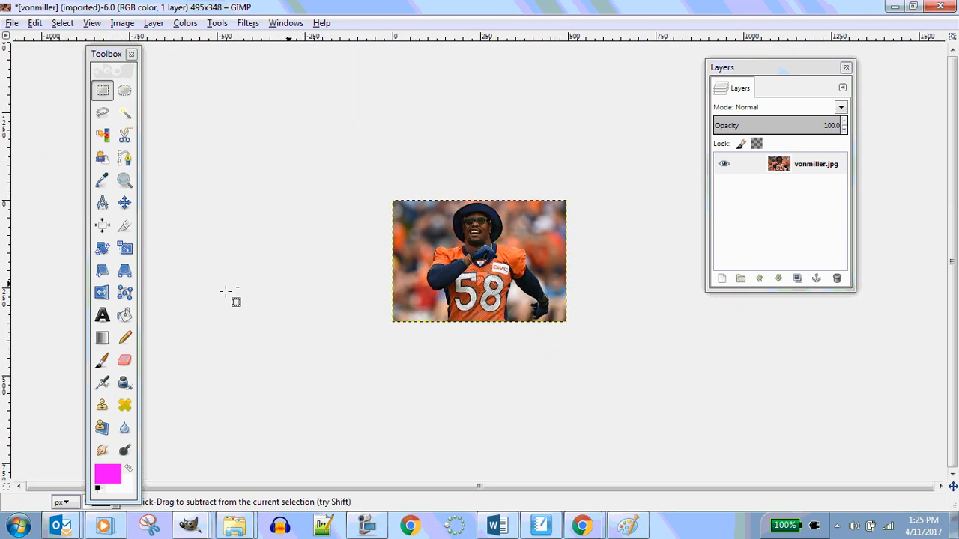
{"action": "scroll", "coordinate": [224, 290], "scroll_direction": "up", "scroll_amount": 10}
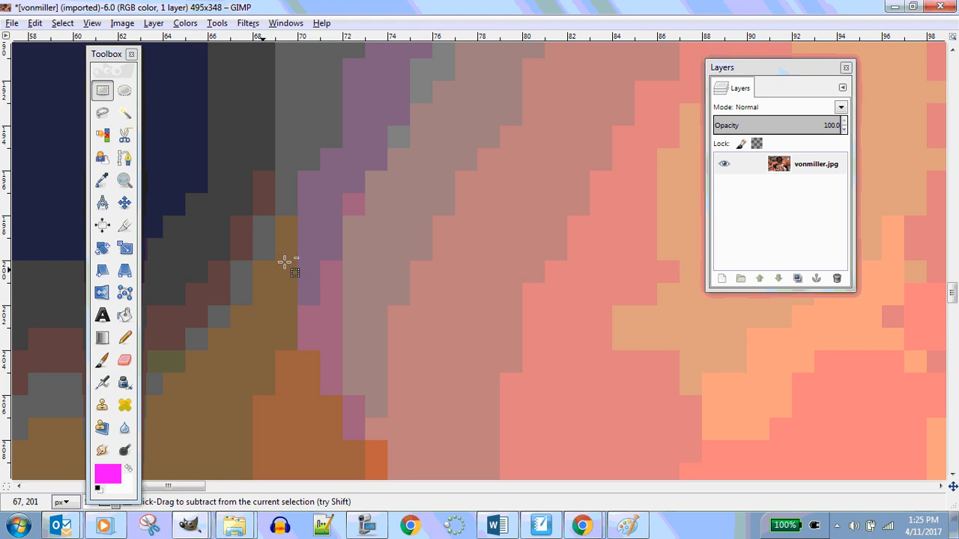
{"action": "scroll", "coordinate": [338, 236], "scroll_direction": "up", "scroll_amount": 4}
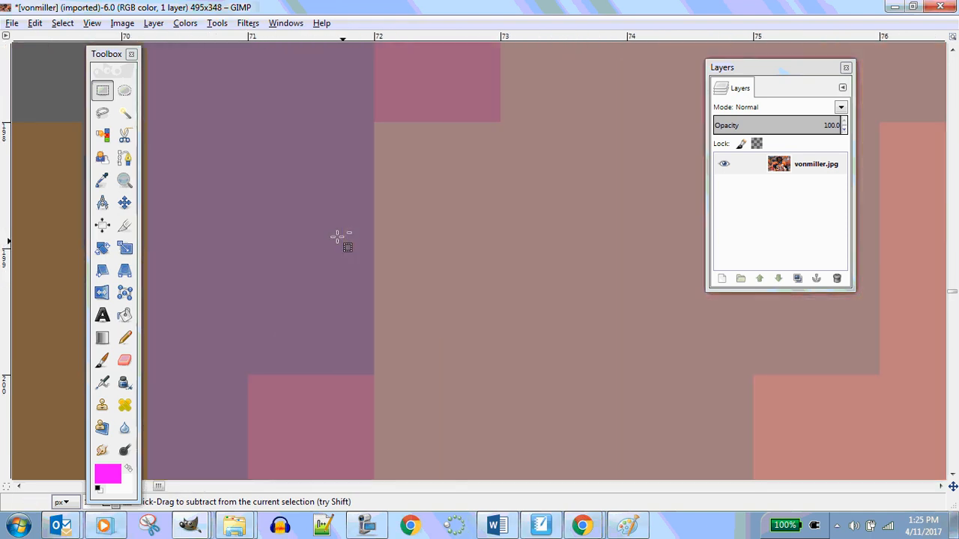
{"action": "scroll", "coordinate": [337, 236], "scroll_direction": "down", "scroll_amount": 5}
{"action": "scroll", "coordinate": [337, 237], "scroll_direction": "down", "scroll_amount": 2}
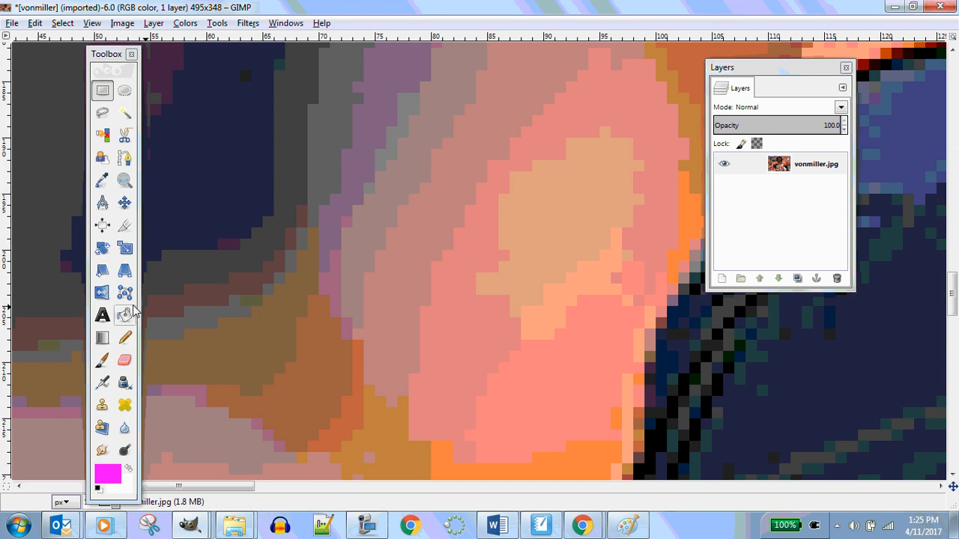
Step: Sample a salmon-pink background pixel with the Color Picker and view its RGB values in the foreground colour settings
{"action": "left_click", "coordinate": [102, 181]}
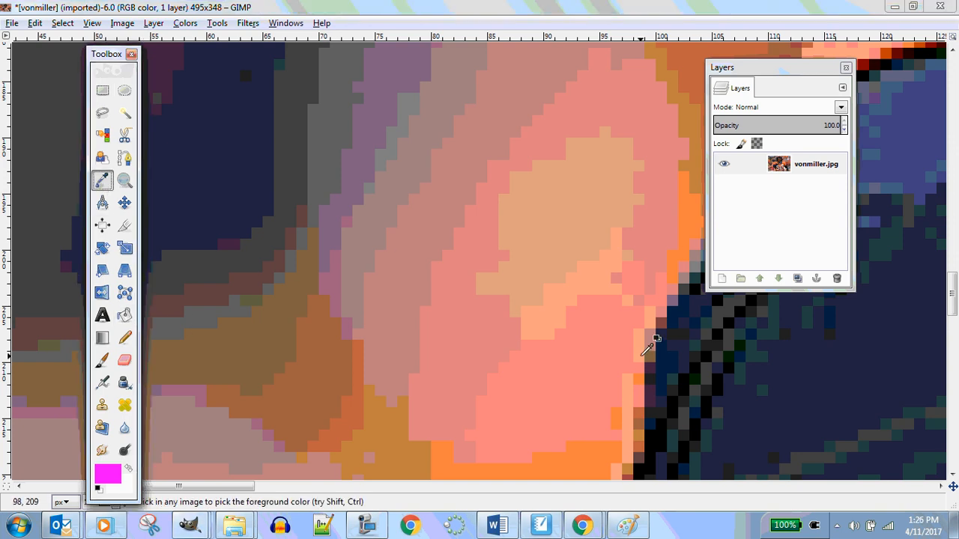
{"action": "left_click", "coordinate": [598, 294]}
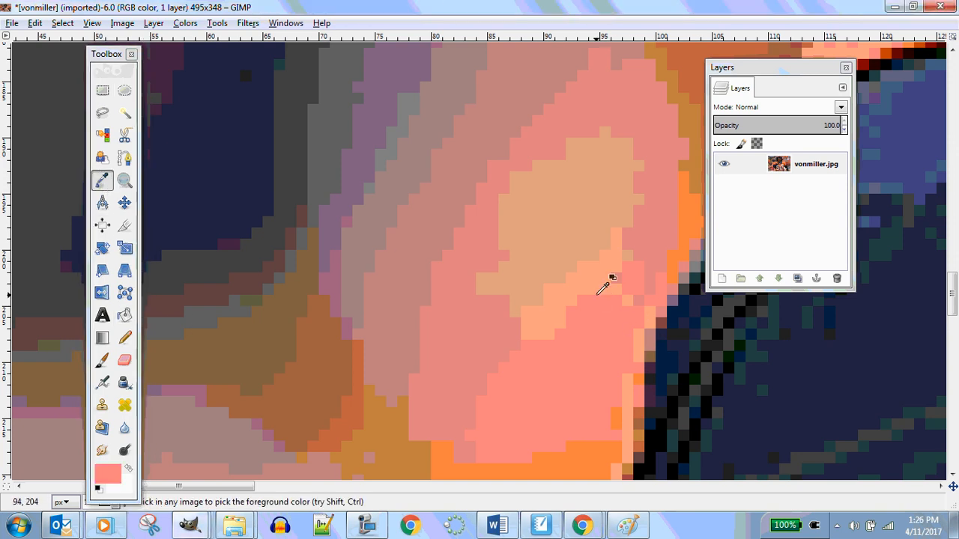
{"action": "left_click", "coordinate": [107, 476]}
{"action": "left_click_drag", "start_coordinate": [745, 135], "coordinate": [364, 97]}
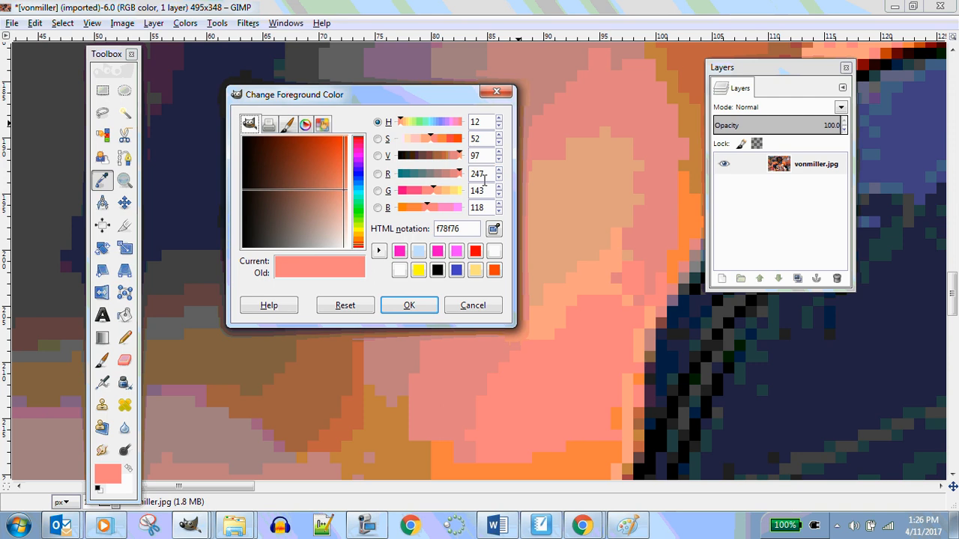
{"action": "left_click", "coordinate": [496, 92]}
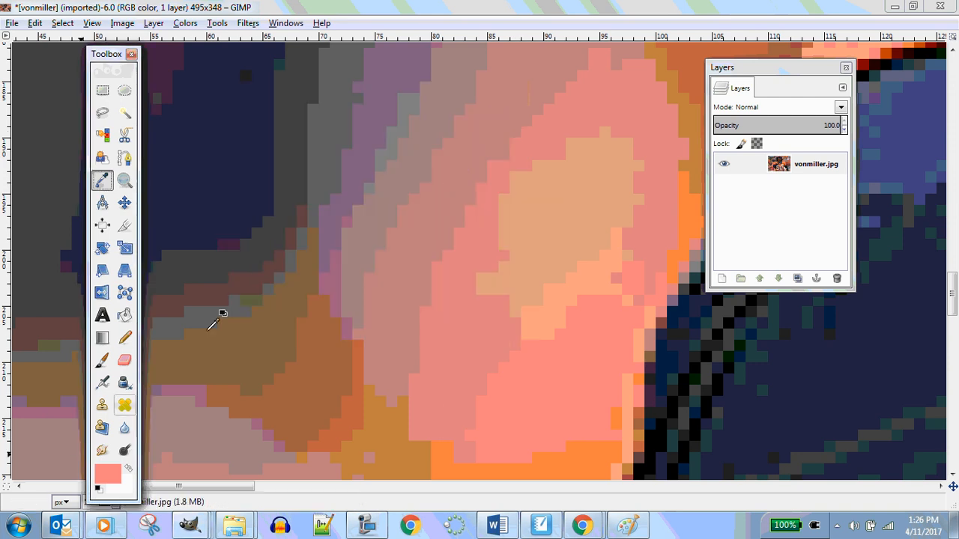
Step: Sample a dark blue pixel at the sleeve's edge and view its RGB values in the foreground colour settings
{"action": "left_click", "coordinate": [673, 352]}
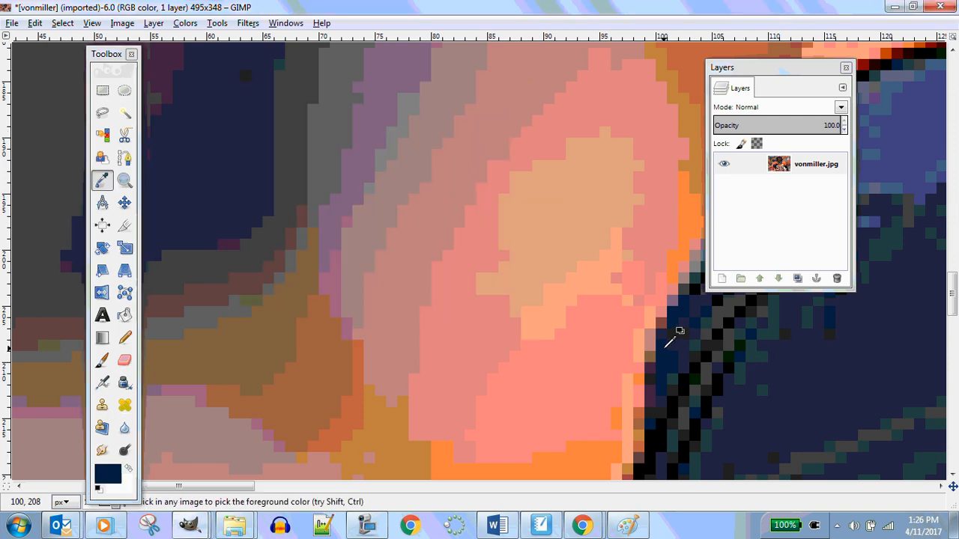
{"action": "left_click", "coordinate": [107, 473]}
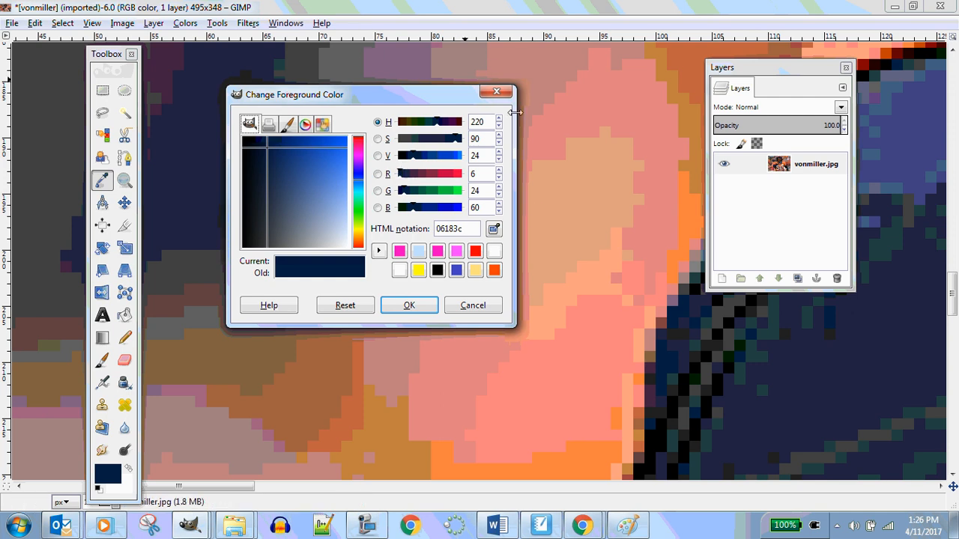
{"action": "left_click", "coordinate": [496, 91]}
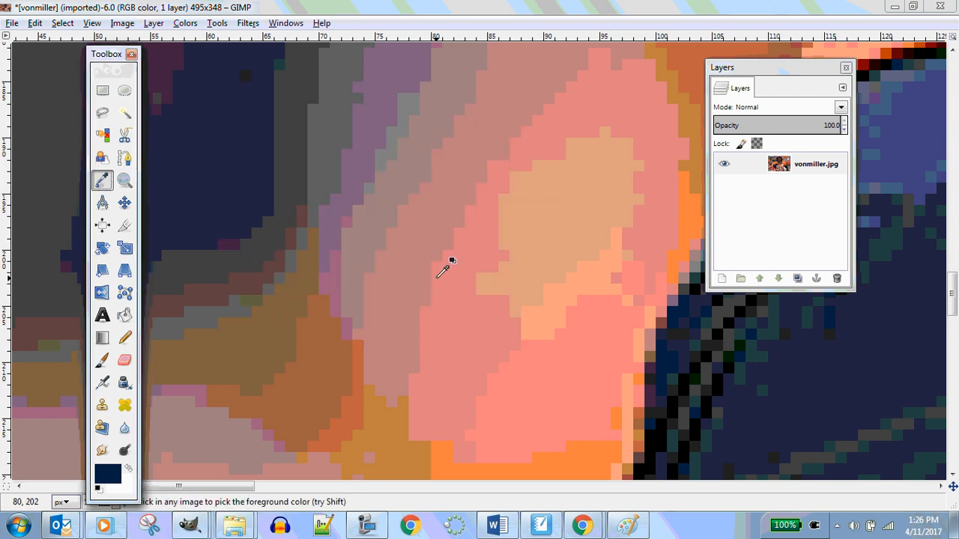
Step: Trace the player's left-hand outline with Free Select from the photo's bottom edge, around the bent elbow and up to the shoulder
{"action": "scroll", "coordinate": [446, 266], "scroll_direction": "down", "scroll_amount": 6}
{"action": "scroll", "coordinate": [448, 258], "scroll_direction": "down", "scroll_amount": 1}
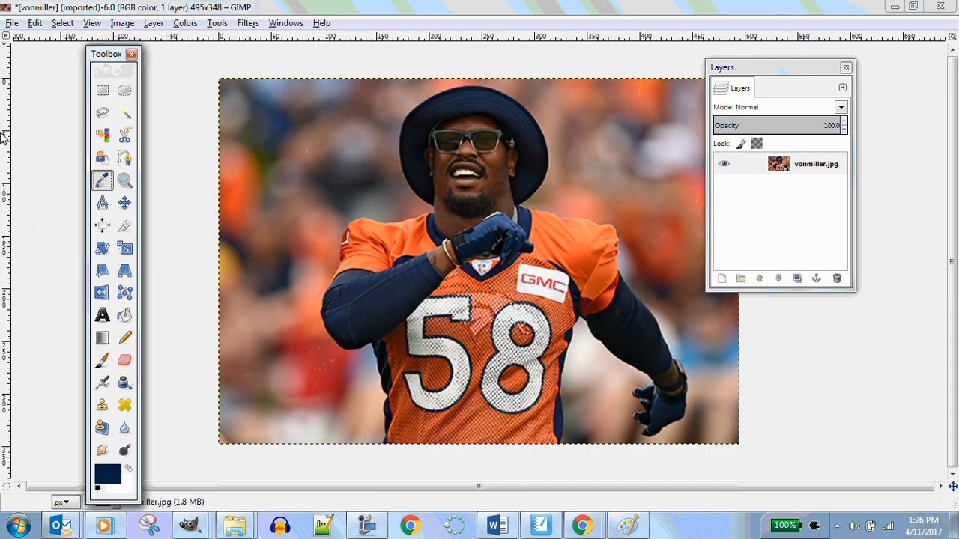
{"action": "left_click", "coordinate": [103, 114]}
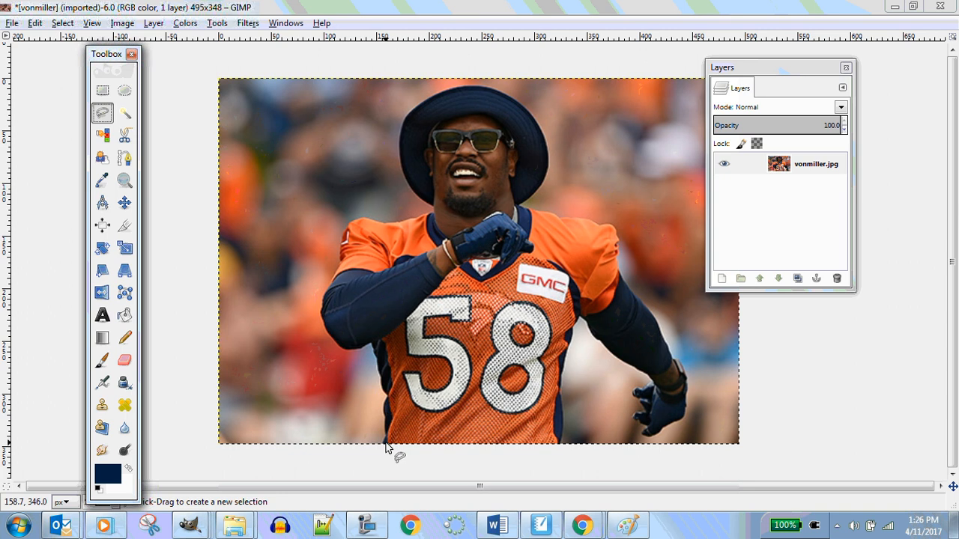
{"action": "left_click_drag", "start_coordinate": [386, 444], "coordinate": [375, 374]}
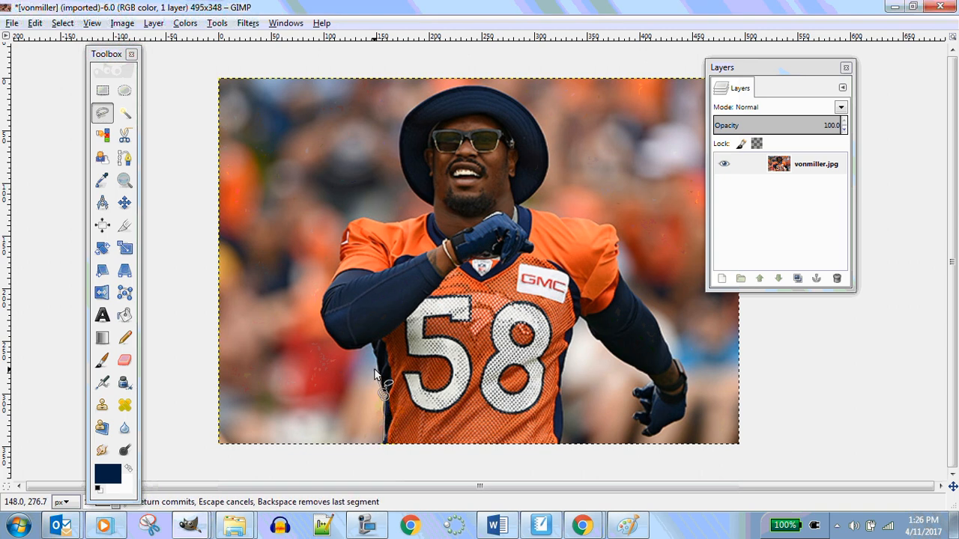
{"action": "left_click", "coordinate": [369, 344]}
{"action": "left_click", "coordinate": [322, 310]}
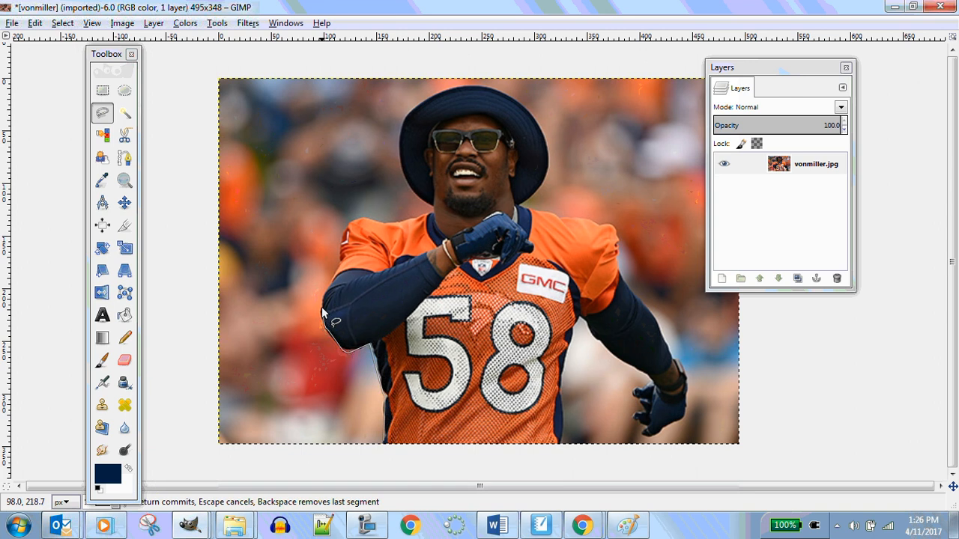
{"action": "left_click", "coordinate": [329, 284]}
{"action": "left_click", "coordinate": [336, 267]}
{"action": "left_click", "coordinate": [340, 245]}
{"action": "left_click", "coordinate": [347, 225]}
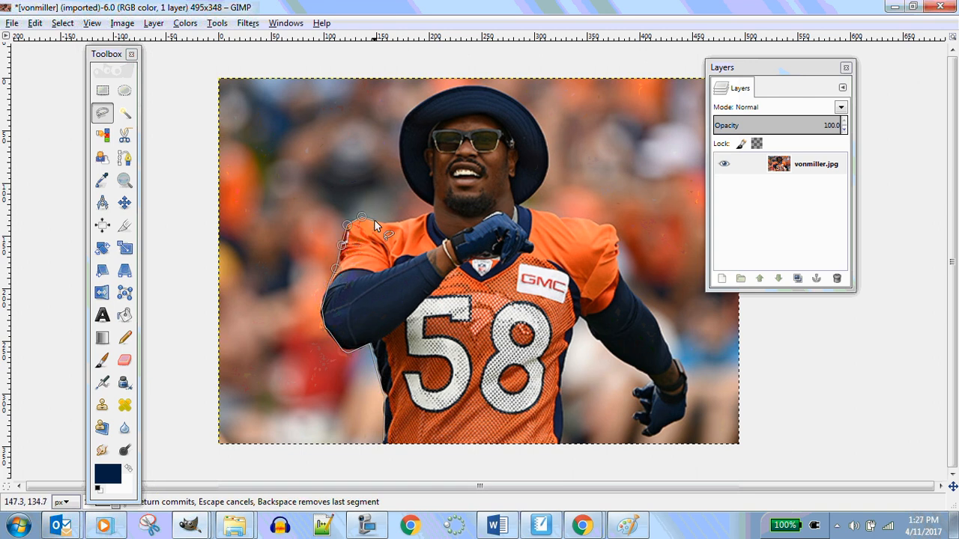
Step: Continue the Free Select outline along the left-hand shoulder to the neck and up the lower left side of the hat brim
{"action": "left_click", "coordinate": [379, 221]}
{"action": "left_click", "coordinate": [409, 220]}
{"action": "left_click", "coordinate": [433, 203]}
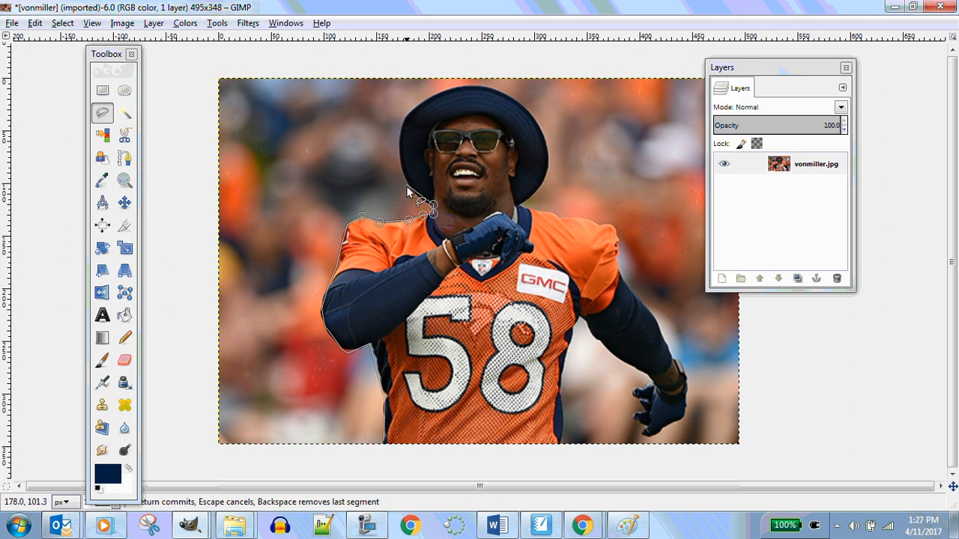
{"action": "left_click", "coordinate": [417, 197]}
{"action": "left_click", "coordinate": [406, 183]}
{"action": "left_click", "coordinate": [398, 165]}
{"action": "left_click", "coordinate": [399, 146]}
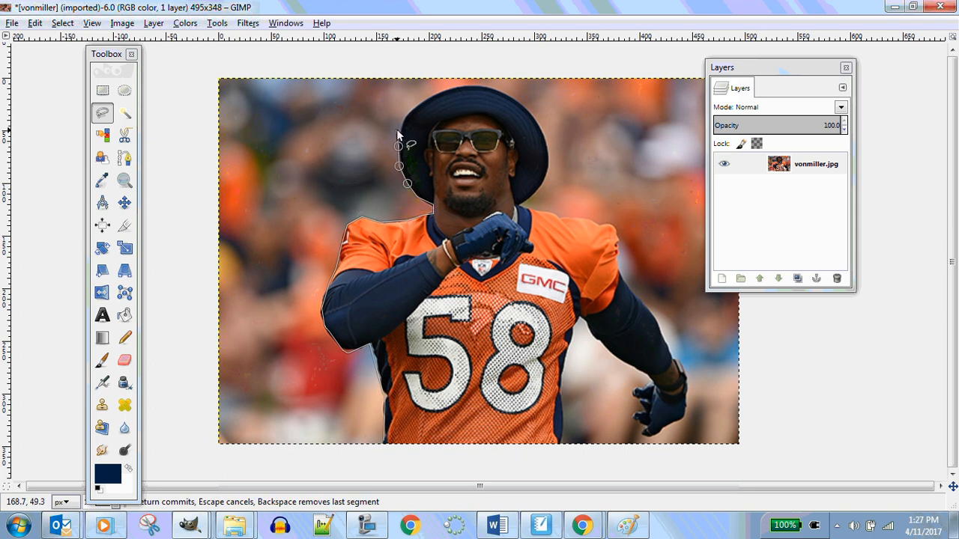
Step: Extend the outline up the hat's left side and over the top of its brim
{"action": "left_click", "coordinate": [399, 127]}
{"action": "left_click", "coordinate": [410, 112]}
{"action": "left_click", "coordinate": [429, 97]}
{"action": "left_click", "coordinate": [448, 90]}
{"action": "left_click", "coordinate": [464, 86]}
{"action": "left_click", "coordinate": [486, 86]}
{"action": "left_click", "coordinate": [509, 96]}
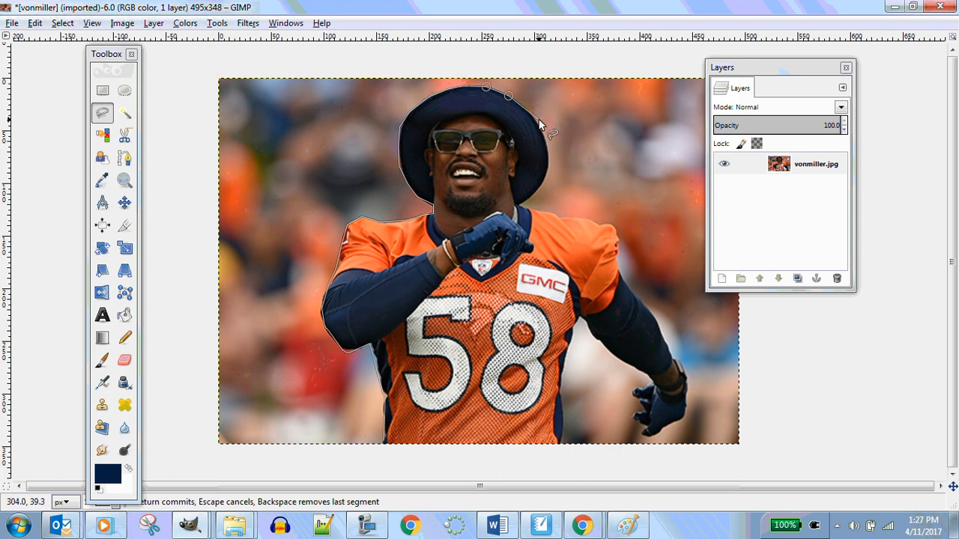
Step: Extend the outline down the hat's right side to where the brim meets the neck
{"action": "left_click", "coordinate": [537, 120]}
{"action": "left_click", "coordinate": [549, 147]}
{"action": "left_click", "coordinate": [548, 168]}
{"action": "left_click", "coordinate": [540, 187]}
{"action": "left_click", "coordinate": [528, 196]}
{"action": "left_click", "coordinate": [521, 204]}
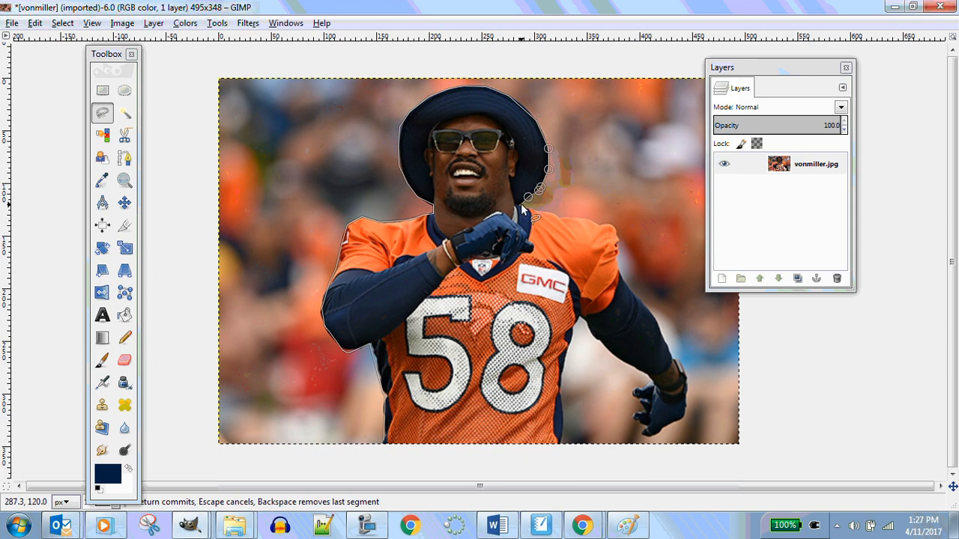
Step: Trace the collar and the right-hand shoulder to the outer edge of the orange sleeve
{"action": "left_click", "coordinate": [532, 209]}
{"action": "left_click", "coordinate": [555, 216]}
{"action": "left_click", "coordinate": [565, 218]}
{"action": "left_click", "coordinate": [595, 220]}
{"action": "left_click", "coordinate": [601, 223]}
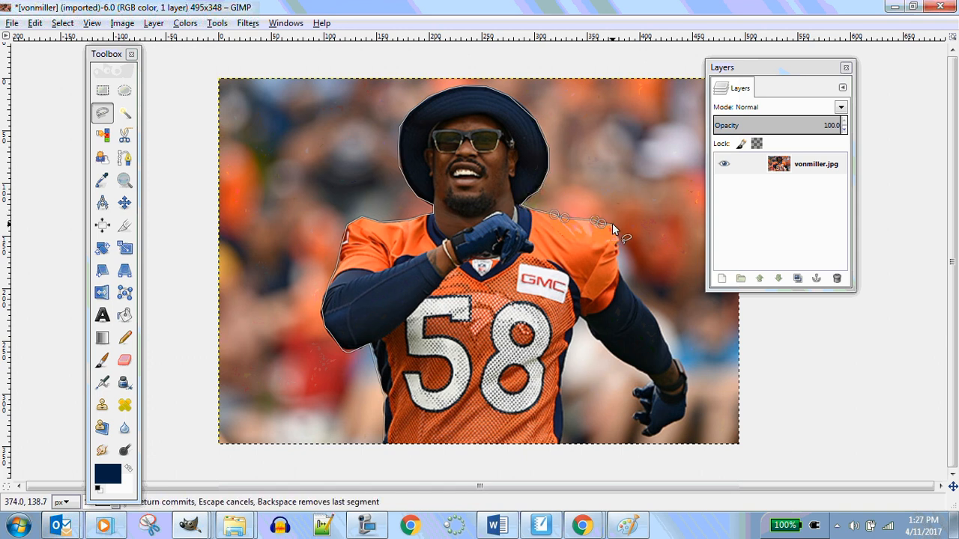
{"action": "left_click", "coordinate": [615, 225]}
{"action": "left_click", "coordinate": [618, 245]}
Step: Trace the outer edge of the outstretched arm past the wrist and along the back of the glove
{"action": "left_click", "coordinate": [664, 329]}
{"action": "left_click", "coordinate": [665, 339]}
{"action": "left_click", "coordinate": [674, 362]}
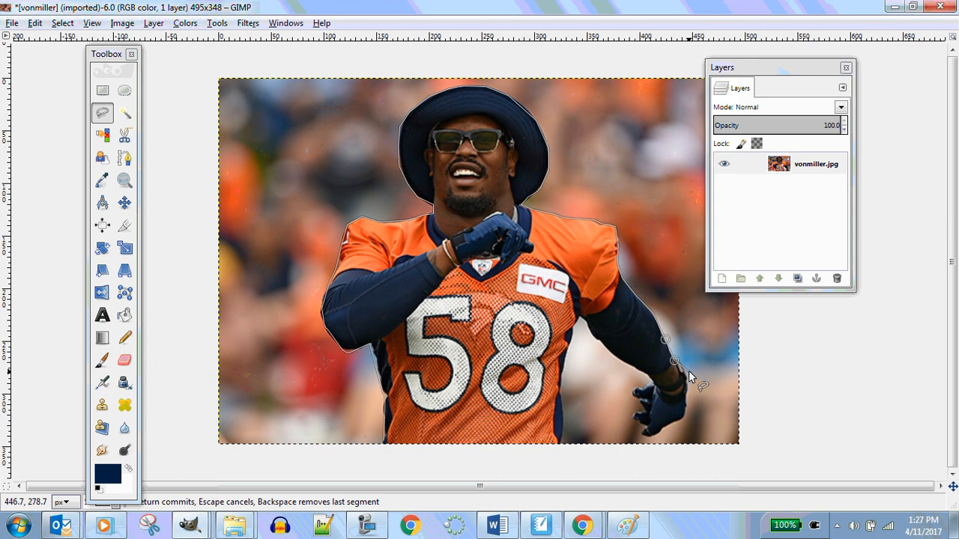
{"action": "left_click", "coordinate": [683, 377]}
{"action": "left_click", "coordinate": [685, 399]}
{"action": "left_click", "coordinate": [684, 417]}
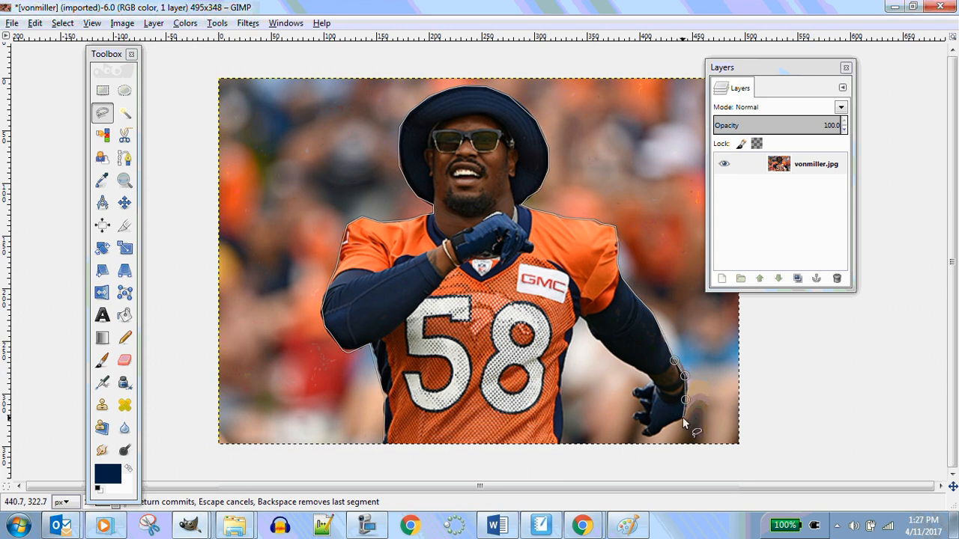
Step: Outline the fingertips and the gaps between the fingers of the outstretched gloved hand
{"action": "left_click", "coordinate": [651, 437]}
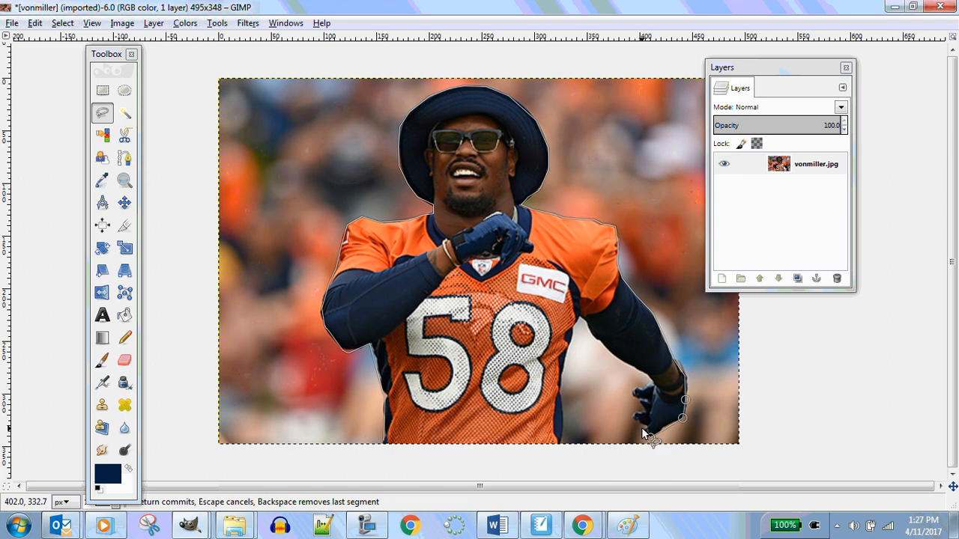
{"action": "left_click", "coordinate": [641, 432]}
{"action": "left_click", "coordinate": [649, 426]}
{"action": "left_click", "coordinate": [632, 417]}
{"action": "left_click", "coordinate": [633, 413]}
{"action": "left_click", "coordinate": [643, 410]}
{"action": "left_click", "coordinate": [637, 402]}
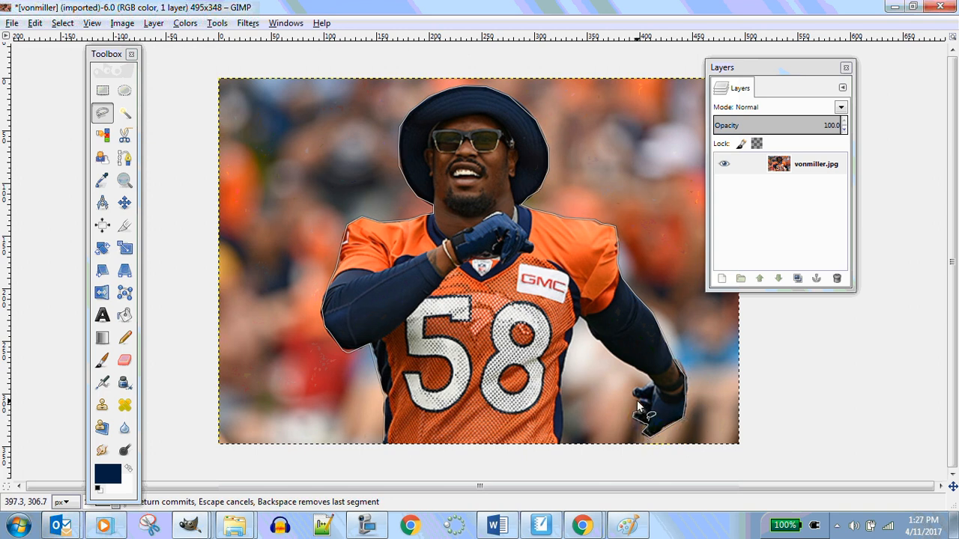
{"action": "left_click", "coordinate": [630, 393]}
{"action": "left_click", "coordinate": [637, 384]}
{"action": "left_click", "coordinate": [649, 383]}
Step: Trace the arm's underside to the armpit and down the jersey, then close the outline along the photo's bottom edge
{"action": "left_click", "coordinate": [645, 374]}
{"action": "left_click", "coordinate": [600, 351]}
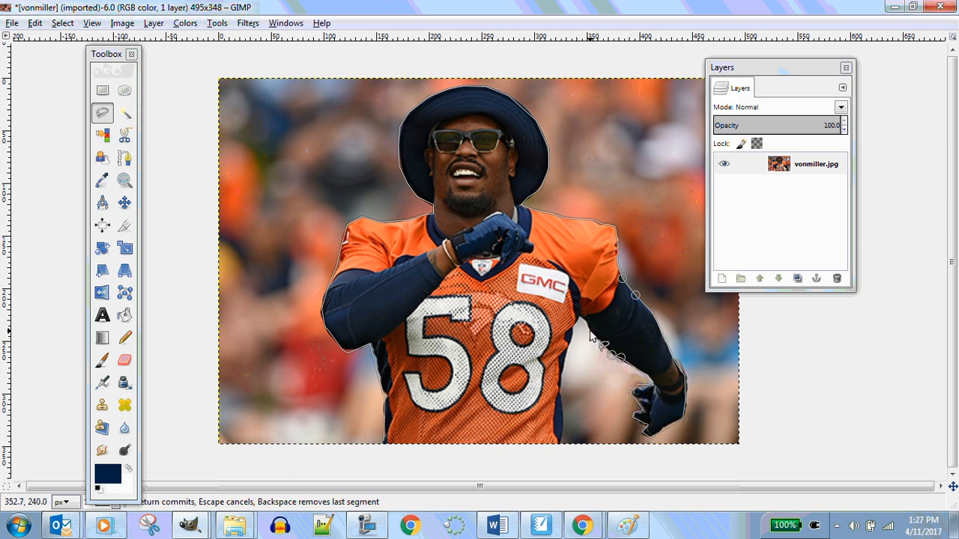
{"action": "left_click", "coordinate": [589, 331]}
{"action": "left_click", "coordinate": [578, 316]}
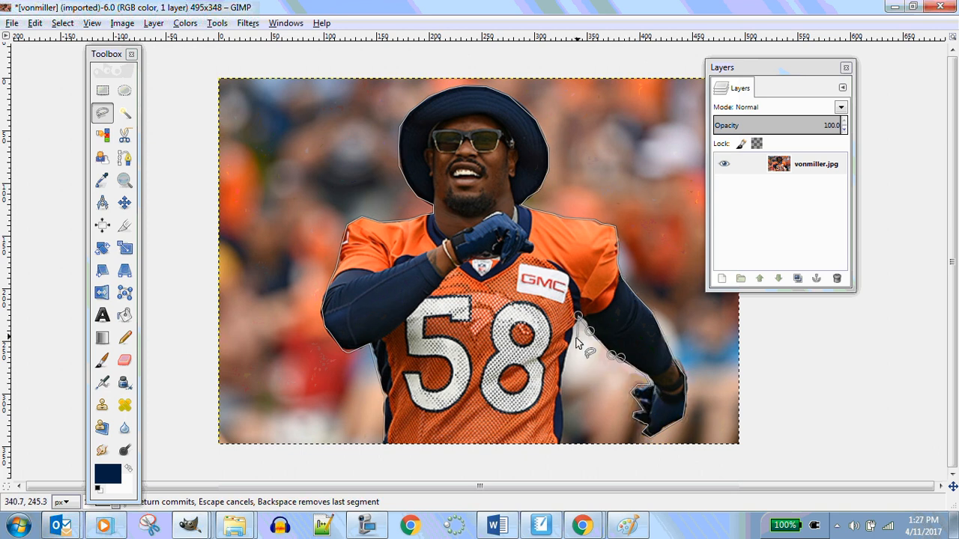
{"action": "left_click", "coordinate": [558, 389]}
{"action": "left_click", "coordinate": [560, 429]}
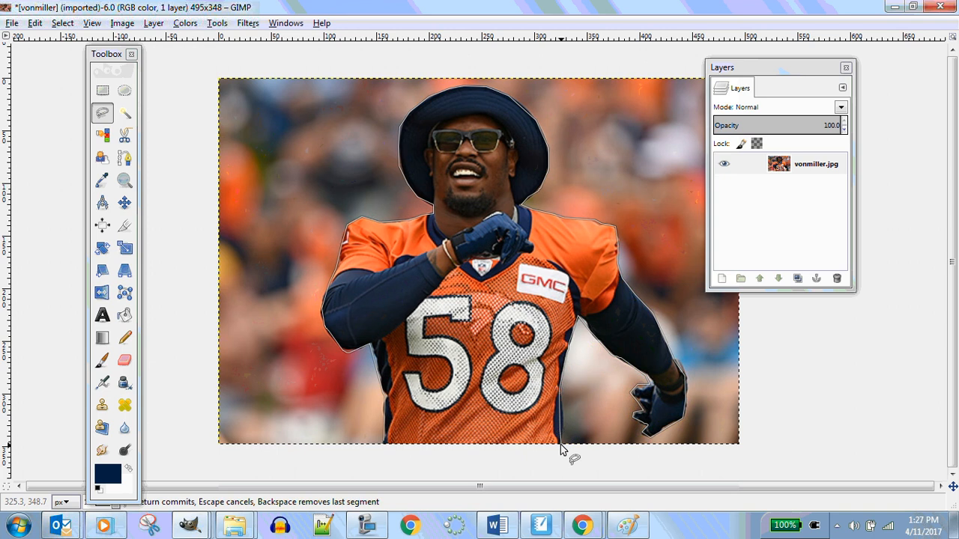
{"action": "left_click", "coordinate": [561, 446]}
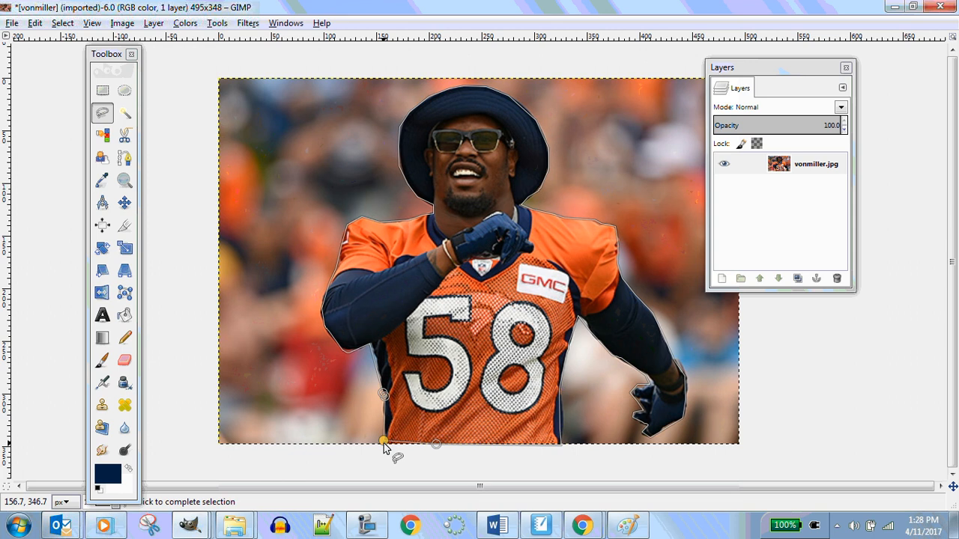
{"action": "left_click", "coordinate": [383, 443]}
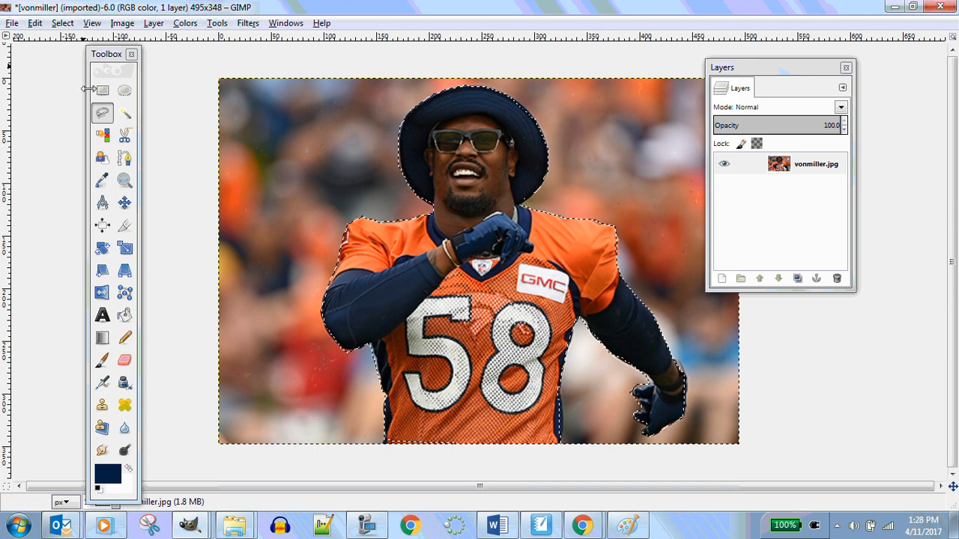
Step: Invert the selection and delete the blurred background around the player
{"action": "left_click", "coordinate": [63, 23]}
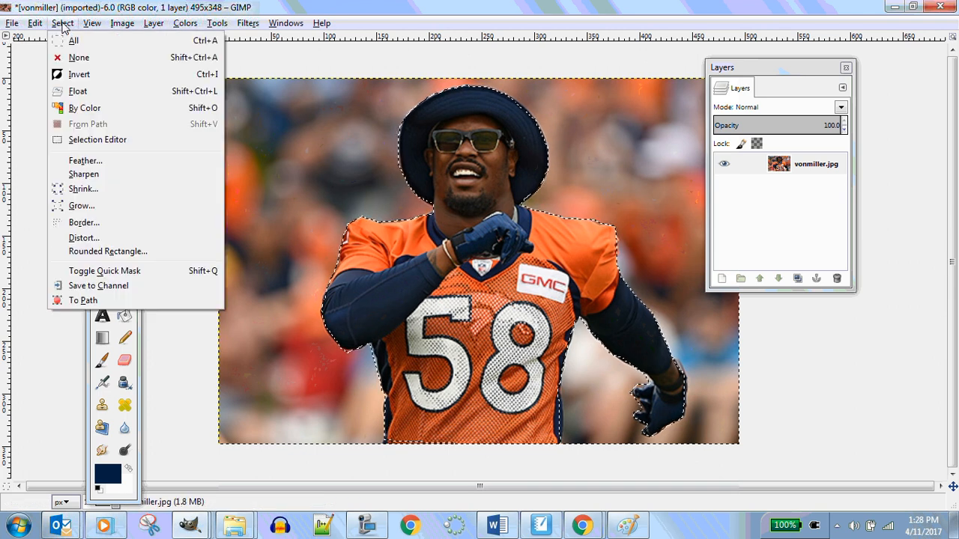
{"action": "left_click", "coordinate": [79, 75]}
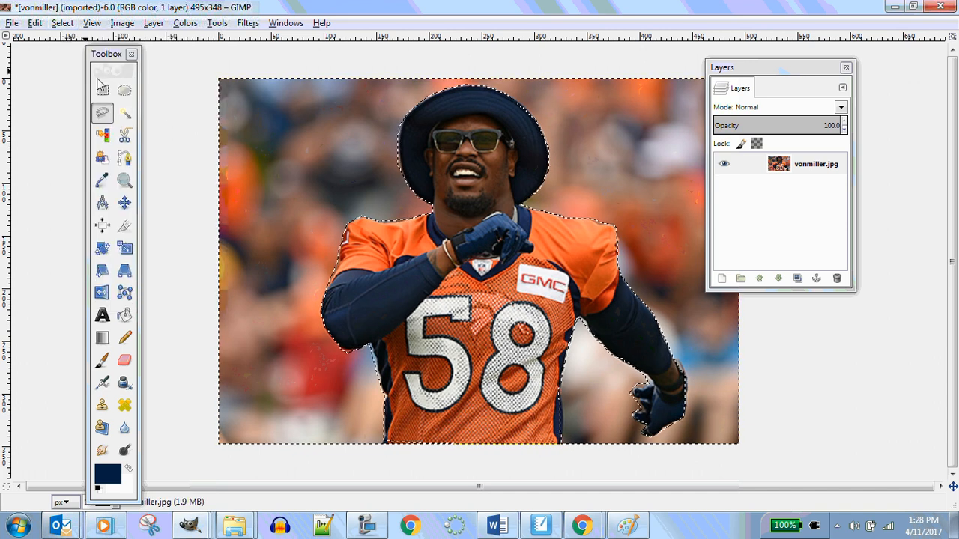
{"action": "key", "text": "Delete"}
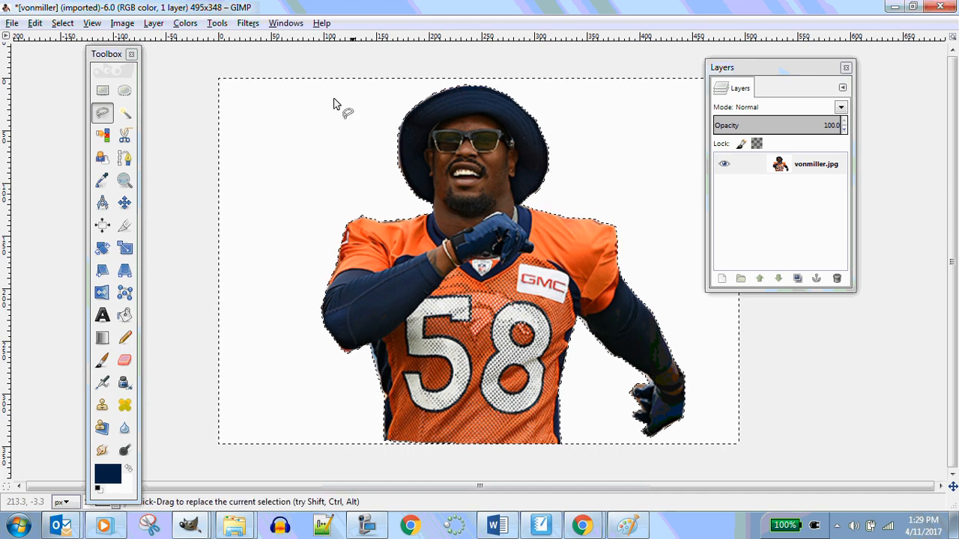
{"action": "mouse_move", "coordinate": [763, 74]}
{"action": "left_mouse_down"}
{"action": "mouse_move", "coordinate": [743, 88]}
{"action": "mouse_move", "coordinate": [753, 67]}
{"action": "mouse_move", "coordinate": [771, 82]}
{"action": "left_mouse_up"}
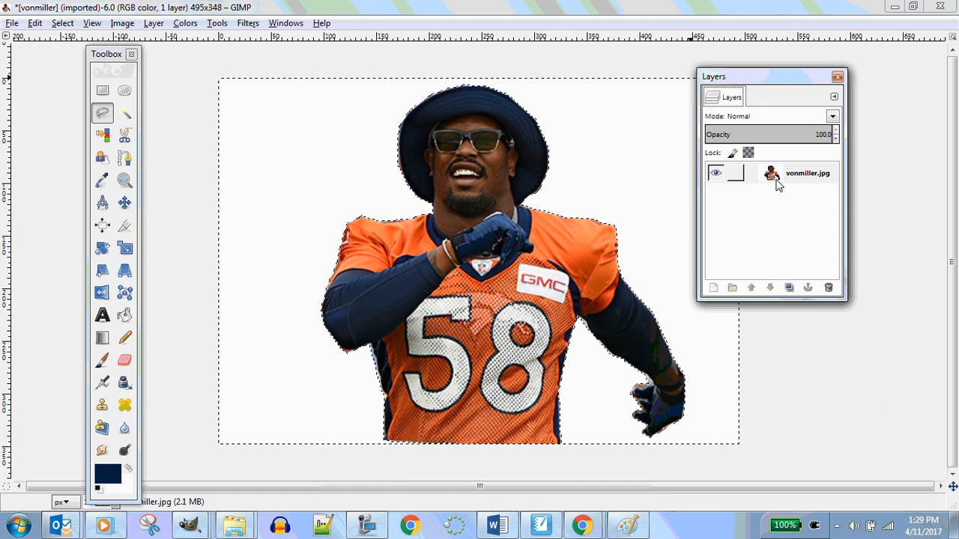
Step: Add an alpha channel to the vonmiller.jpg layer
{"action": "mouse_move", "coordinate": [780, 77]}
{"action": "left_mouse_down"}
{"action": "mouse_move", "coordinate": [713, 112]}
{"action": "mouse_move", "coordinate": [760, 80]}
{"action": "mouse_move", "coordinate": [769, 85]}
{"action": "left_mouse_up"}
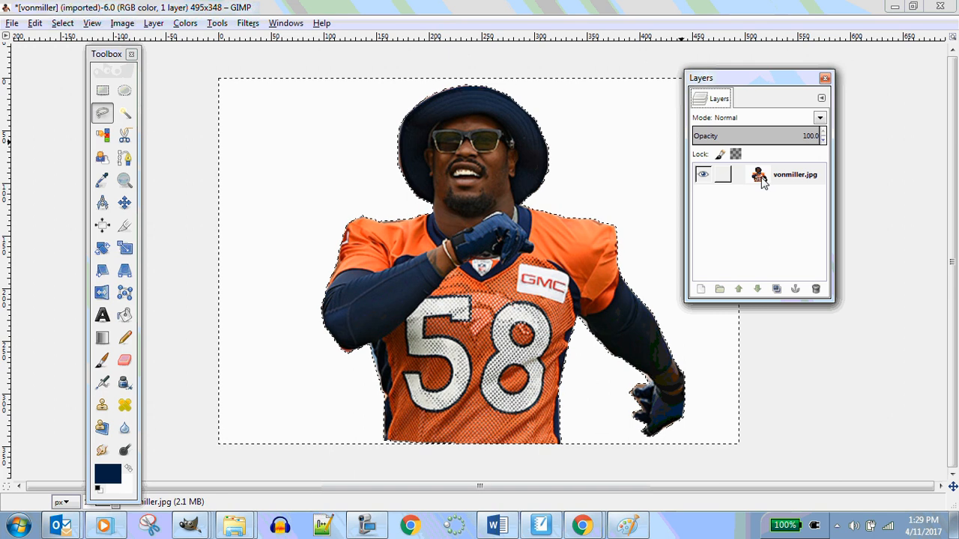
{"action": "right_click", "coordinate": [761, 178]}
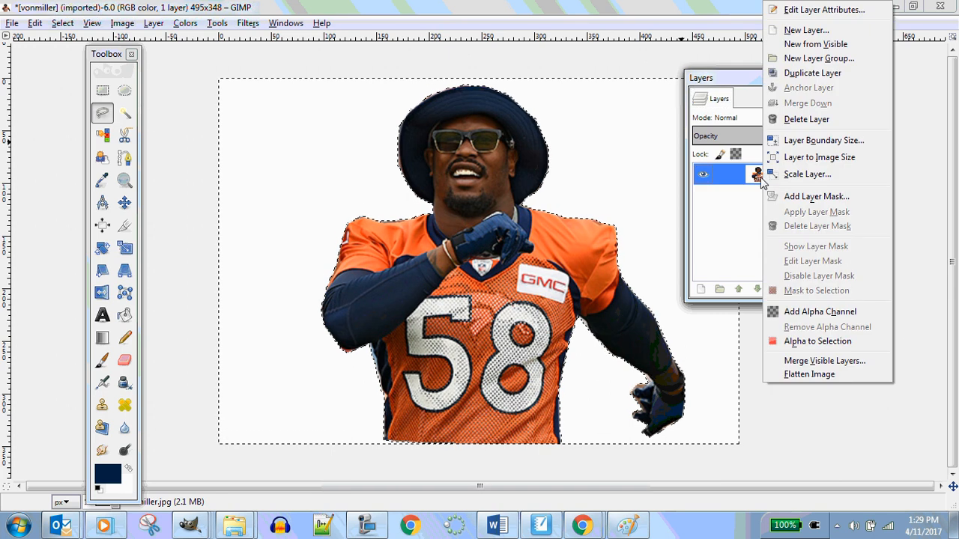
{"action": "left_click", "coordinate": [796, 314]}
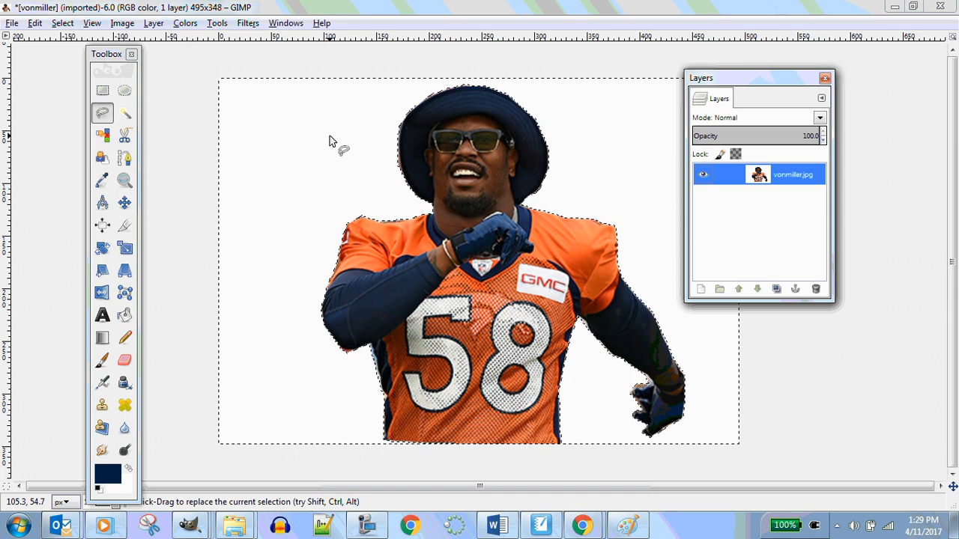
Step: Try deleting the image's white areas with a select-by-color selection, and undo the deletion and that selection
{"action": "left_click", "coordinate": [103, 113]}
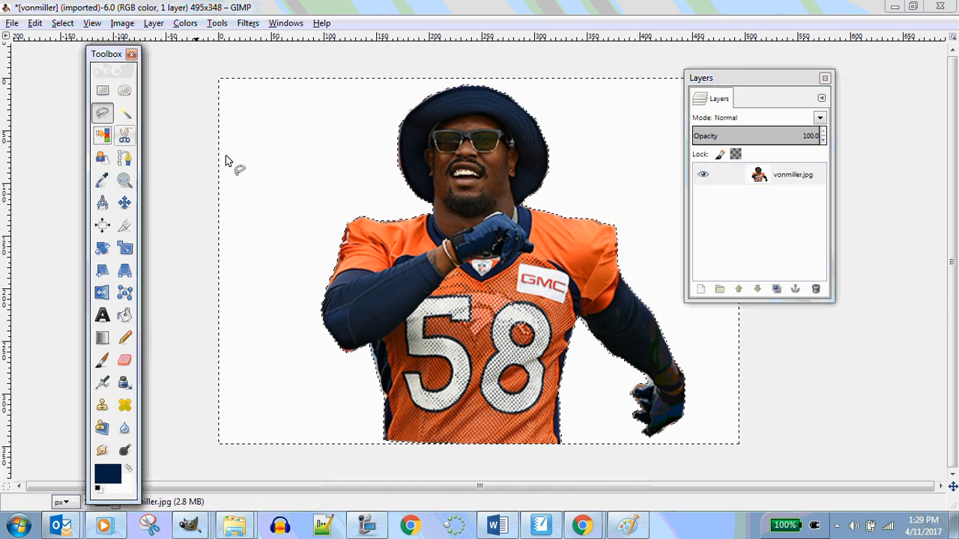
{"action": "left_click", "coordinate": [260, 155]}
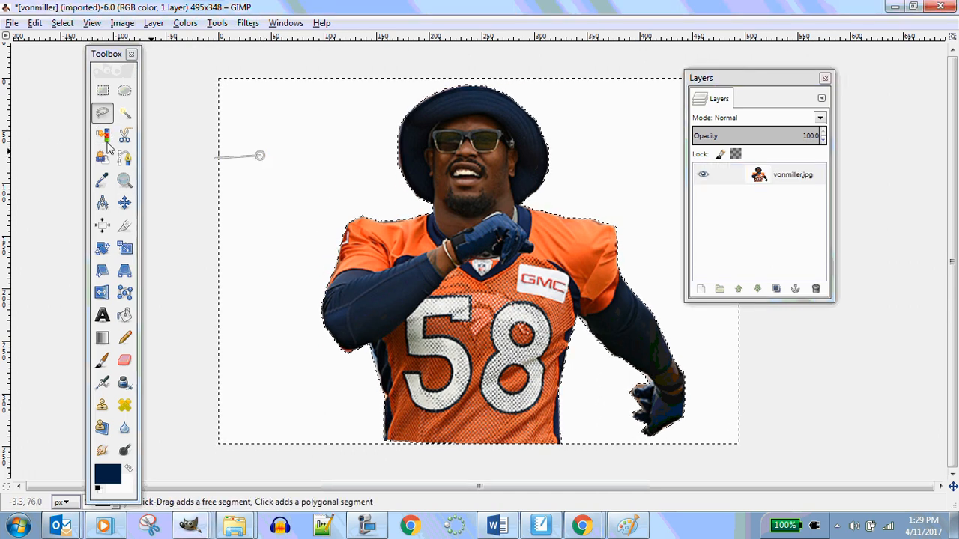
{"action": "left_click", "coordinate": [102, 135]}
{"action": "left_click", "coordinate": [262, 145]}
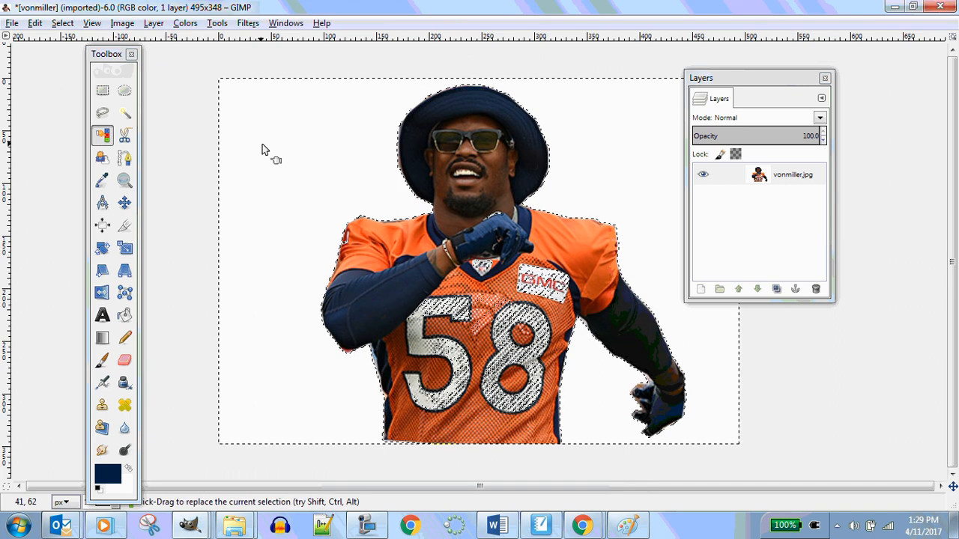
{"action": "key", "text": "Delete"}
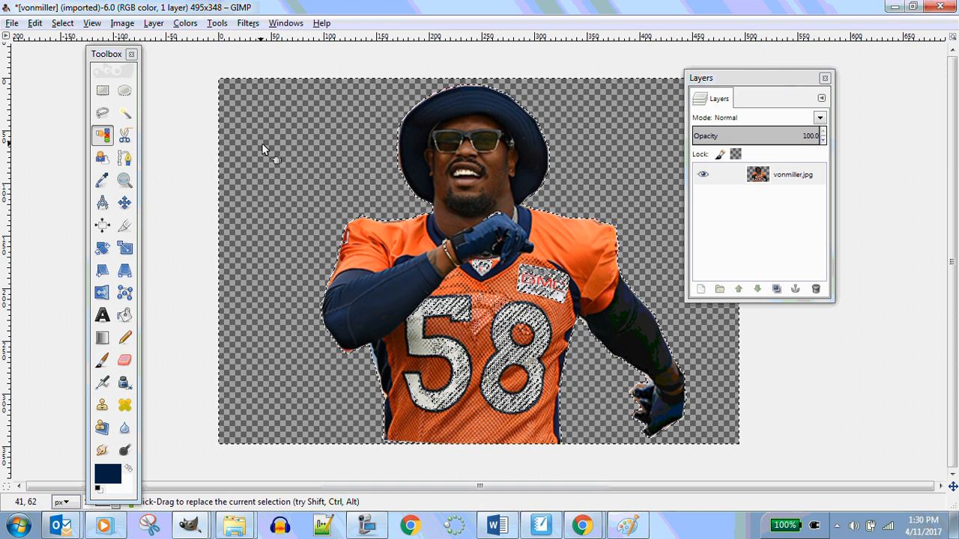
{"action": "key", "text": "ctrl+z"}
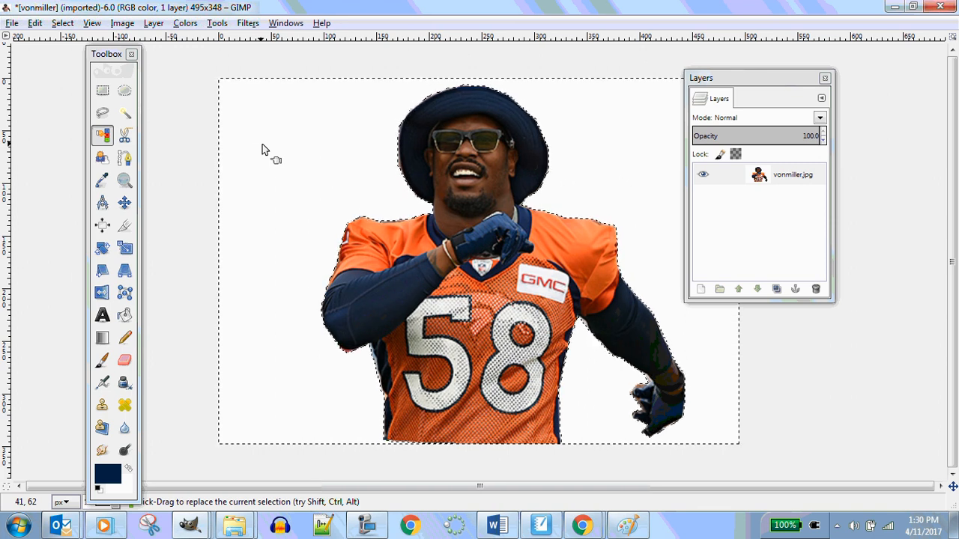
Step: Set the foreground color to magenta ec0acf and bucket-fill the selected white background around the player
{"action": "left_click", "coordinate": [125, 318]}
{"action": "left_click", "coordinate": [111, 479]}
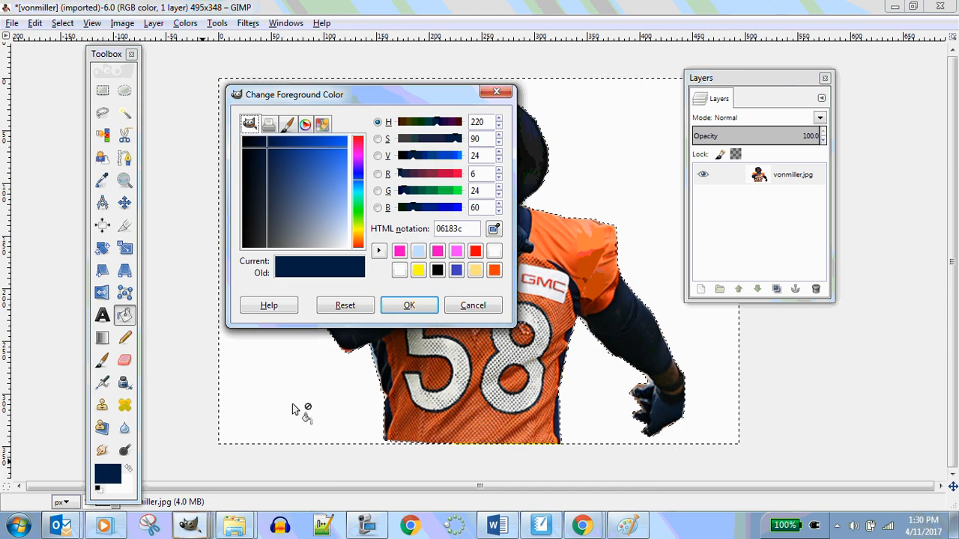
{"action": "left_click", "coordinate": [438, 251]}
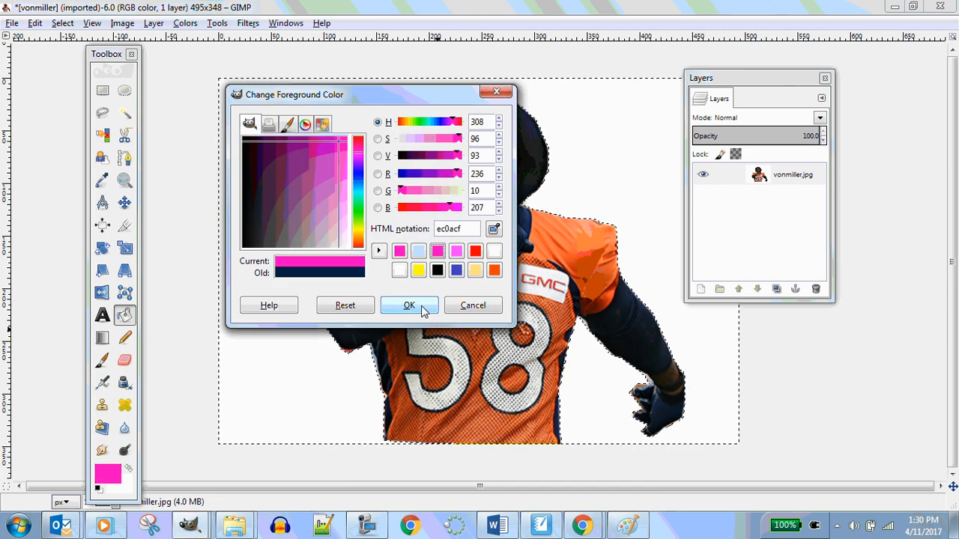
{"action": "left_click", "coordinate": [428, 307]}
{"action": "left_click", "coordinate": [287, 198]}
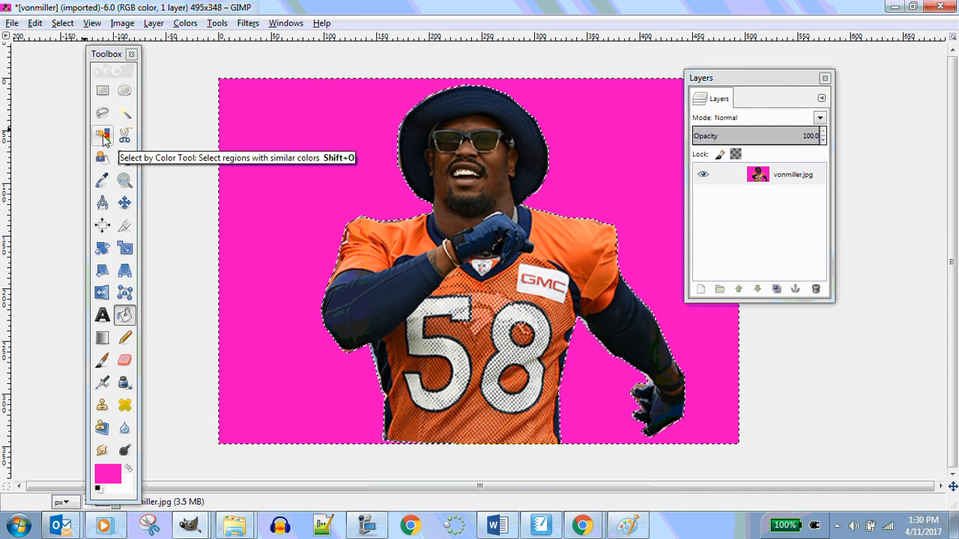
Step: Select the magenta background by color, delete it to transparency, and move the Layers window clear of the image
{"action": "left_click", "coordinate": [104, 136]}
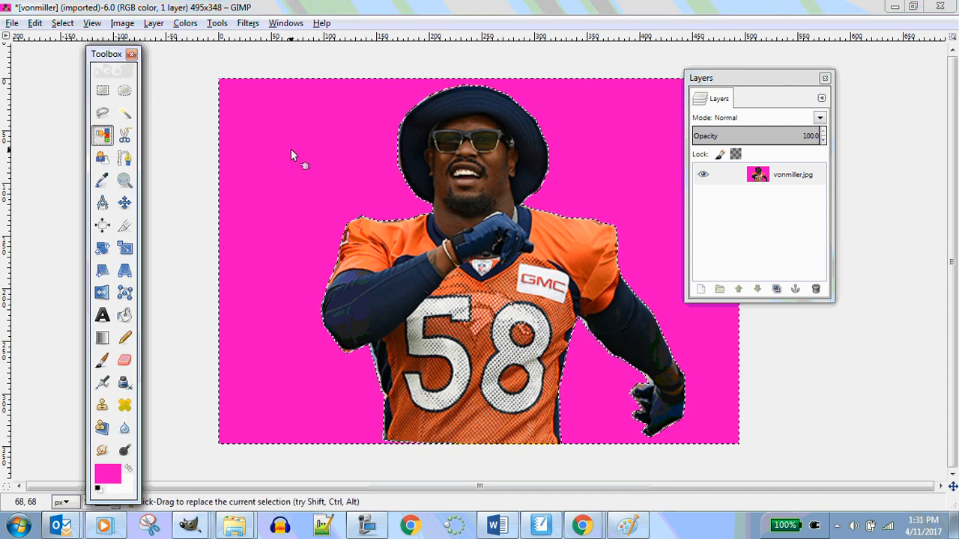
{"action": "left_click_drag", "start_coordinate": [290, 148], "coordinate": [302, 155]}
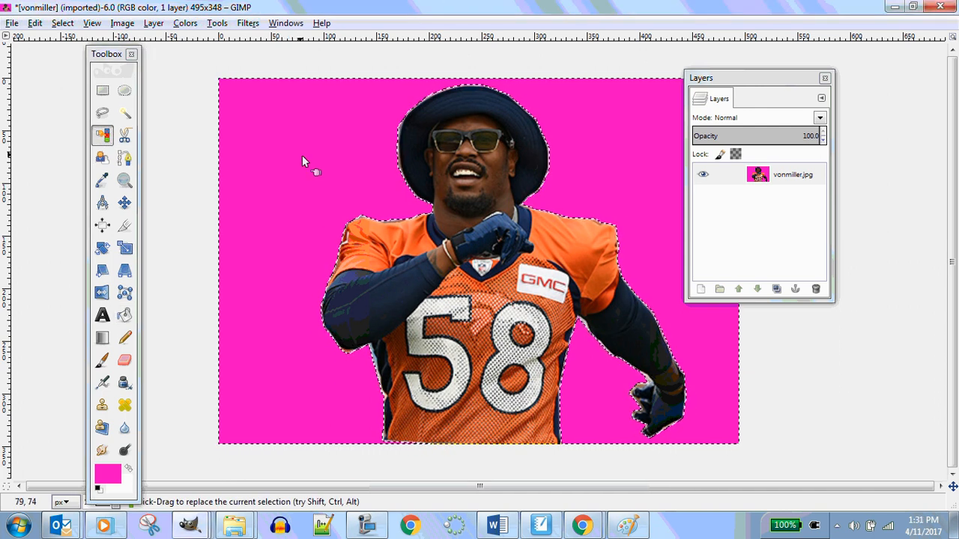
{"action": "key", "text": "Delete"}
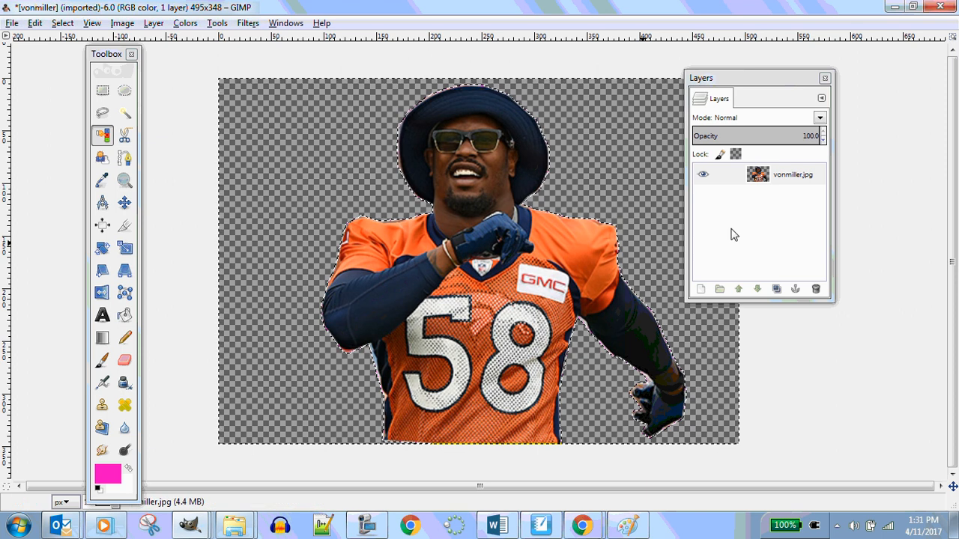
{"action": "left_click_drag", "start_coordinate": [745, 78], "coordinate": [848, 58]}
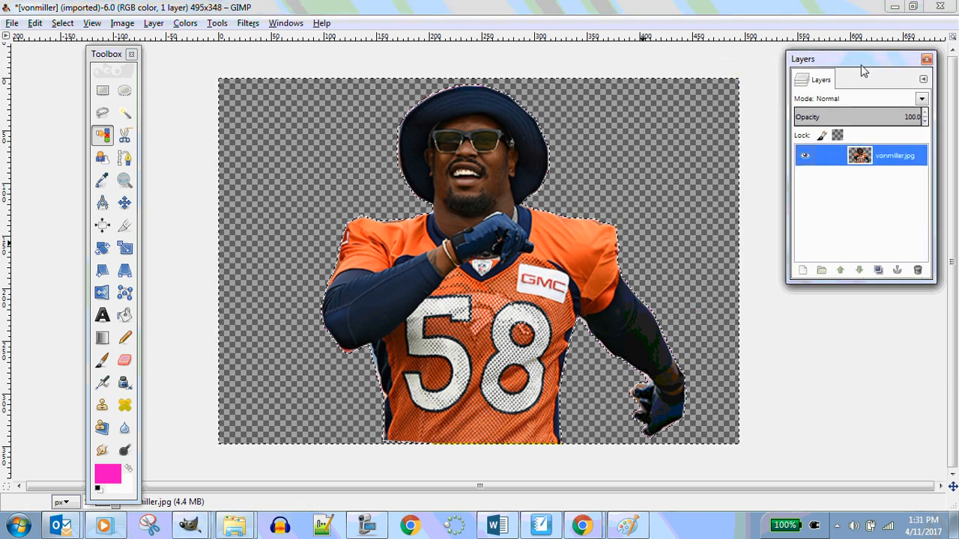
Step: Look at the sprite on Screen1 of the SpriteSmash1_1_7P1Q42017 project in App Inventor, and return to the vonmiller cutout in GIMP
{"action": "left_click", "coordinate": [582, 526]}
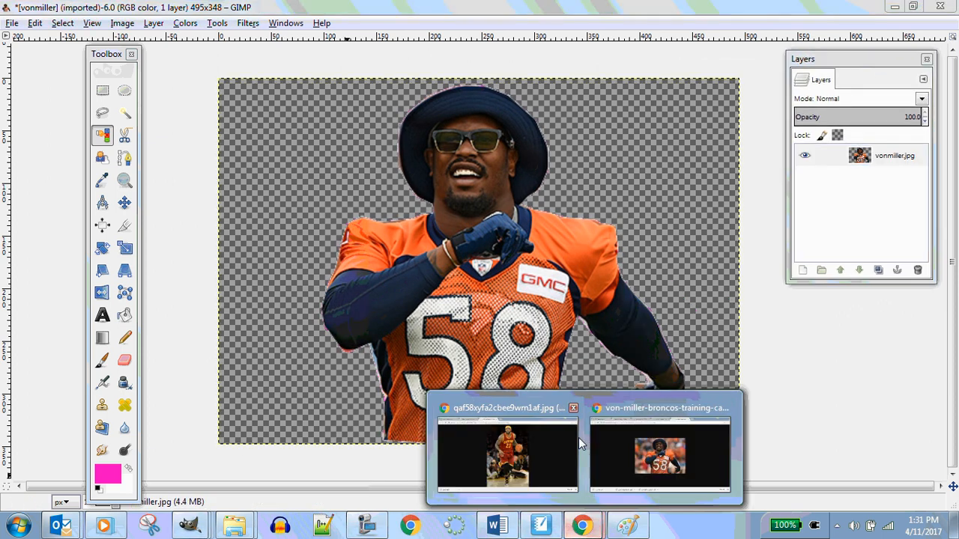
{"action": "left_click", "coordinate": [633, 464]}
{"action": "left_click", "coordinate": [68, 10]}
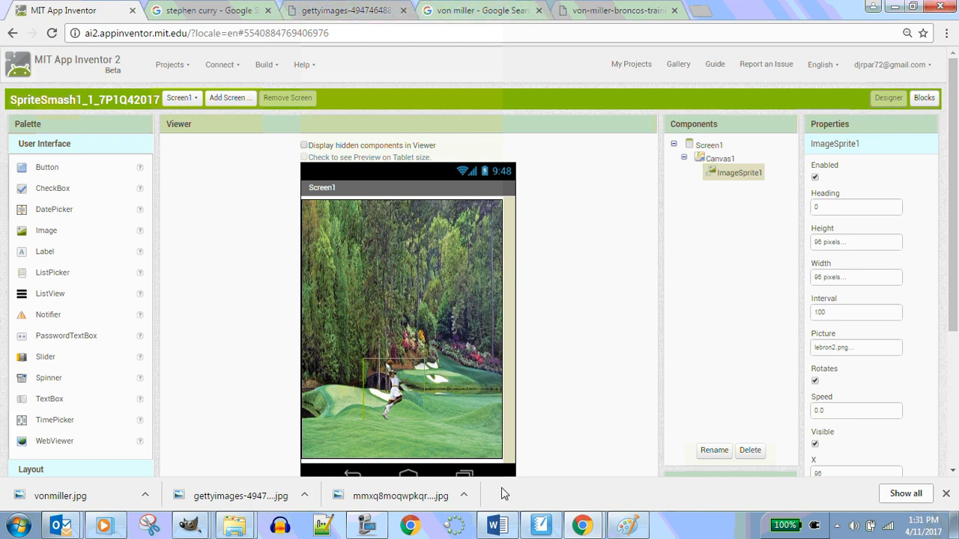
{"action": "mouse_move", "coordinate": [190, 525]}
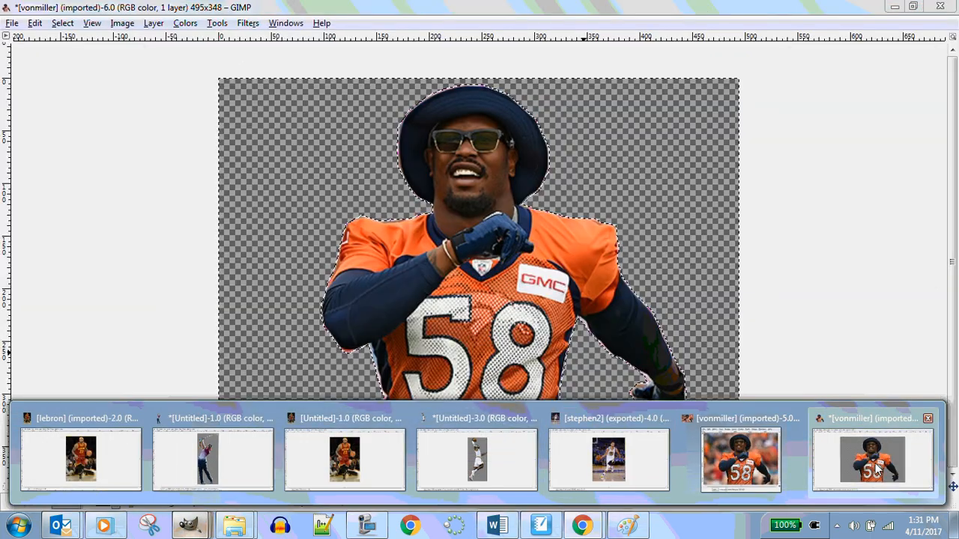
{"action": "left_click", "coordinate": [872, 459]}
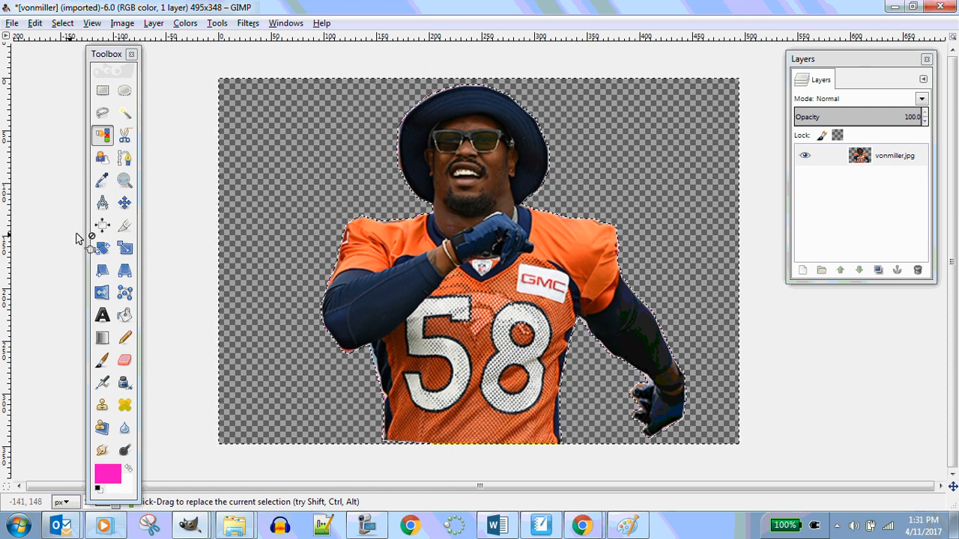
Step: Crop the image closely around the player to about 346 x 341 pixels
{"action": "left_click", "coordinate": [125, 225]}
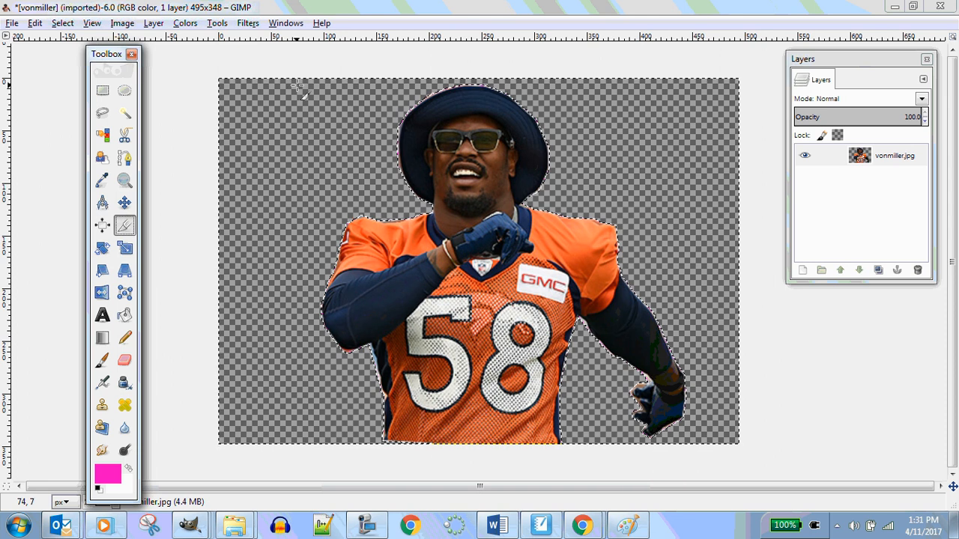
{"action": "left_click_drag", "start_coordinate": [297, 86], "coordinate": [644, 355]}
{"action": "left_click_drag", "start_coordinate": [676, 436], "coordinate": [686, 449]}
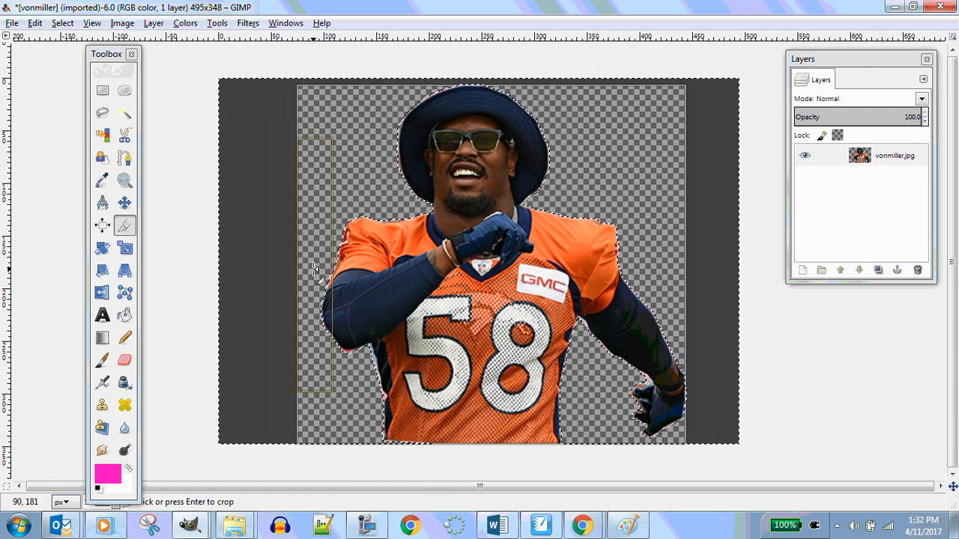
{"action": "left_click_drag", "start_coordinate": [306, 257], "coordinate": [330, 257]}
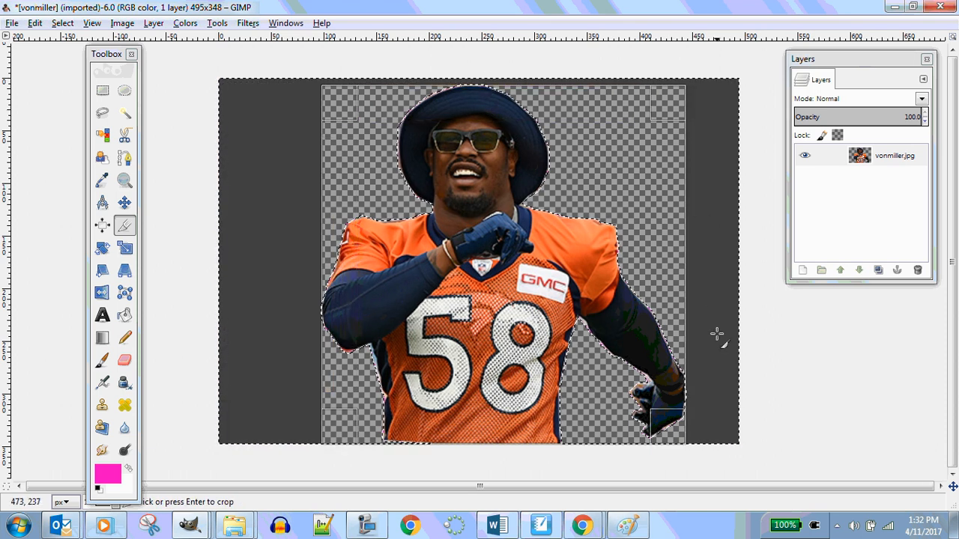
{"action": "left_click", "coordinate": [498, 250]}
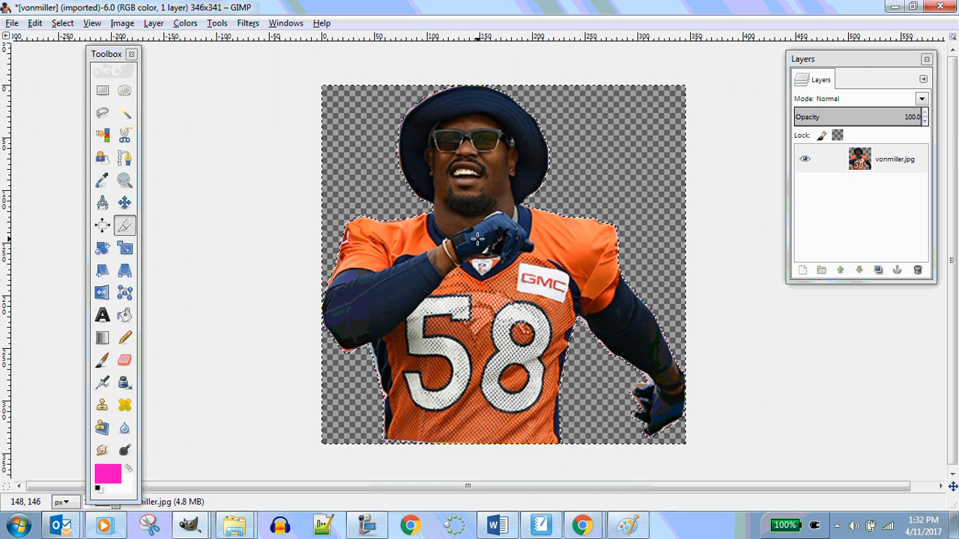
Step: Start exporting the cutout as vonmillerwithAlpha.png in the 1.1.6 See Through folder
{"action": "left_click", "coordinate": [11, 24]}
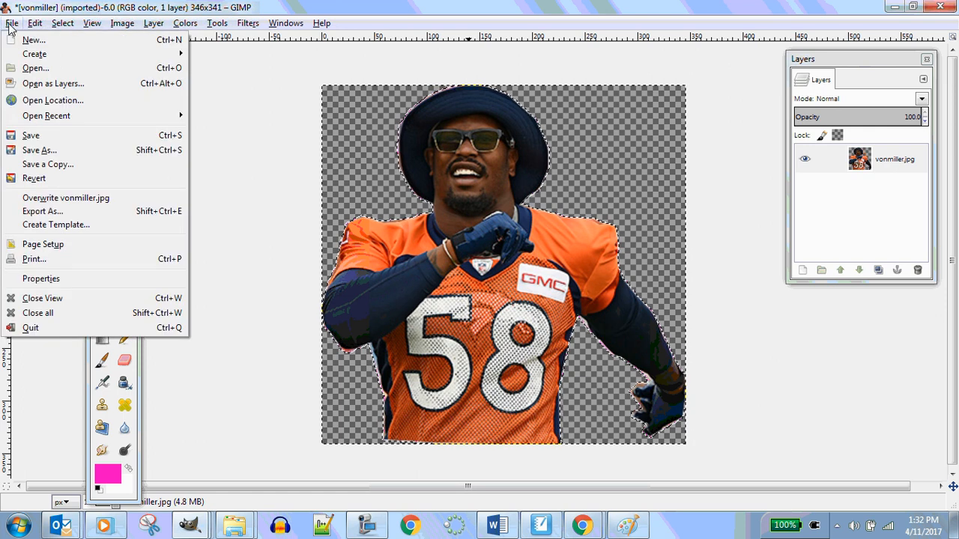
{"action": "left_click", "coordinate": [43, 213]}
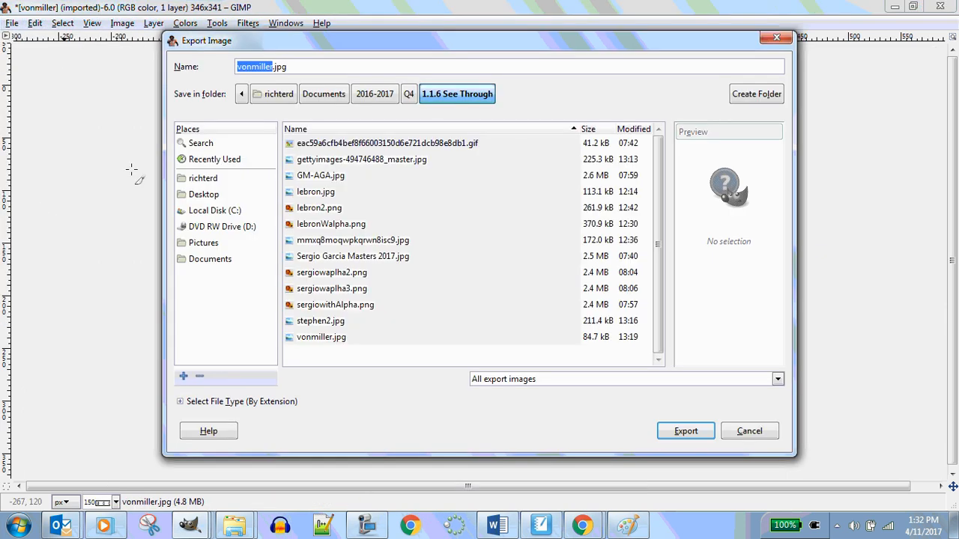
{"action": "left_click", "coordinate": [328, 68]}
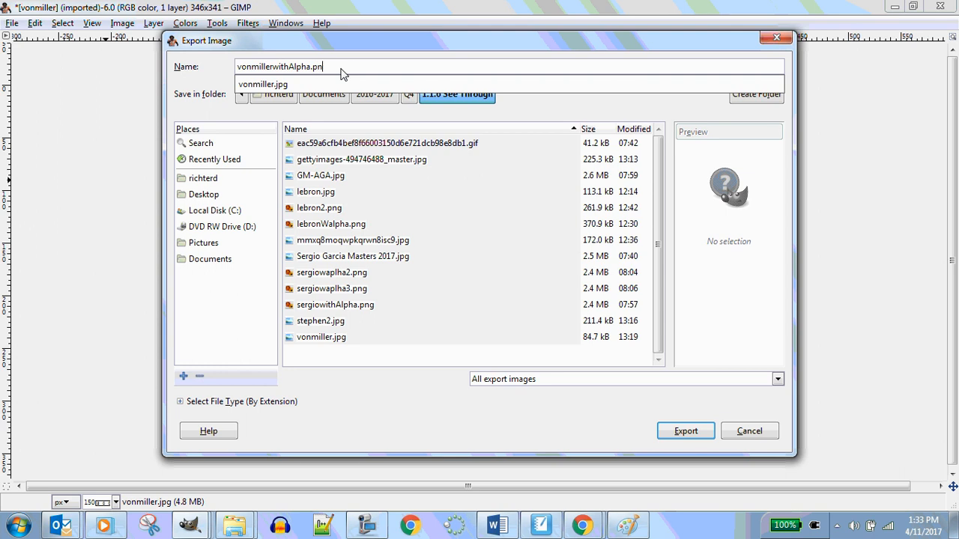
{"action": "type", "text": "g"}
{"action": "key", "text": "Return"}
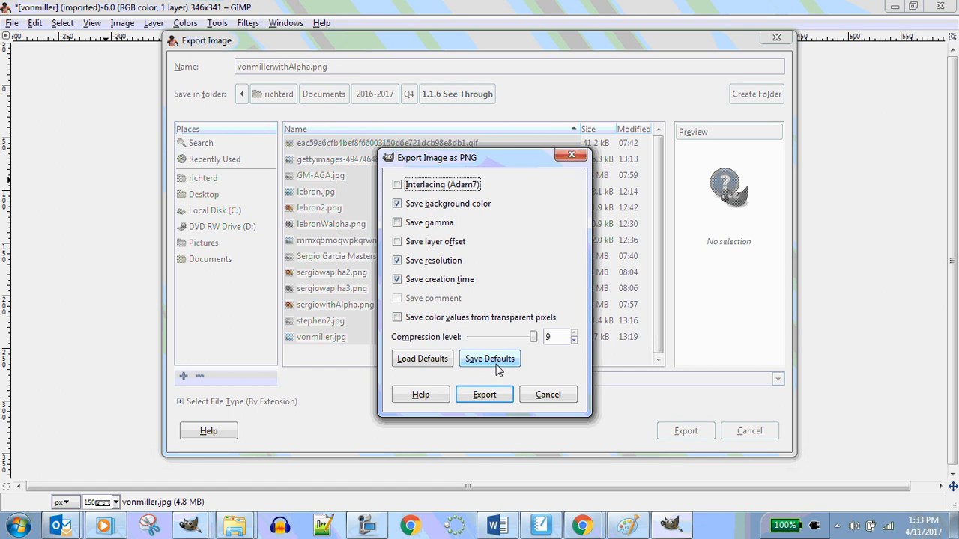
Step: Leave saving color values from transparent pixels off, store the PNG settings as defaults, and export the file
{"action": "left_click", "coordinate": [398, 321]}
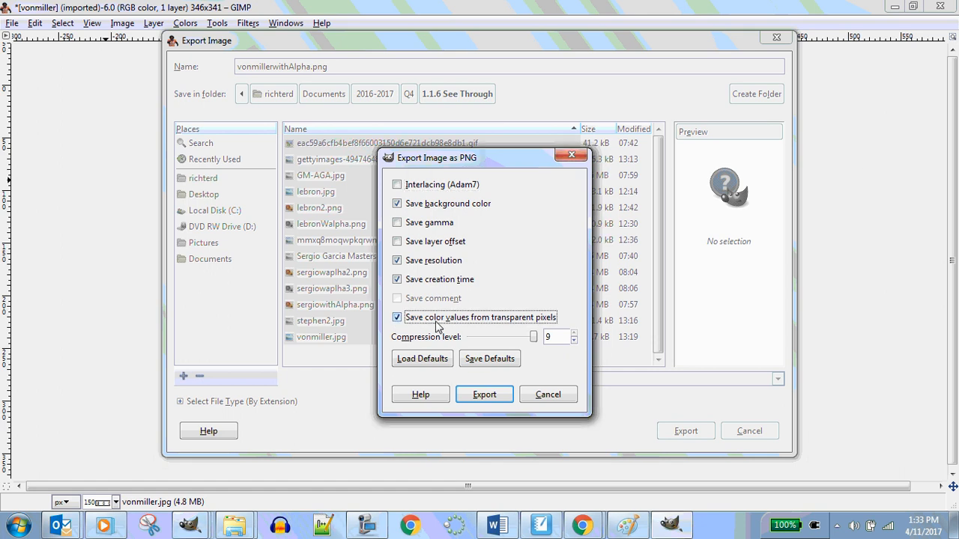
{"action": "left_click_drag", "start_coordinate": [480, 161], "coordinate": [464, 117]}
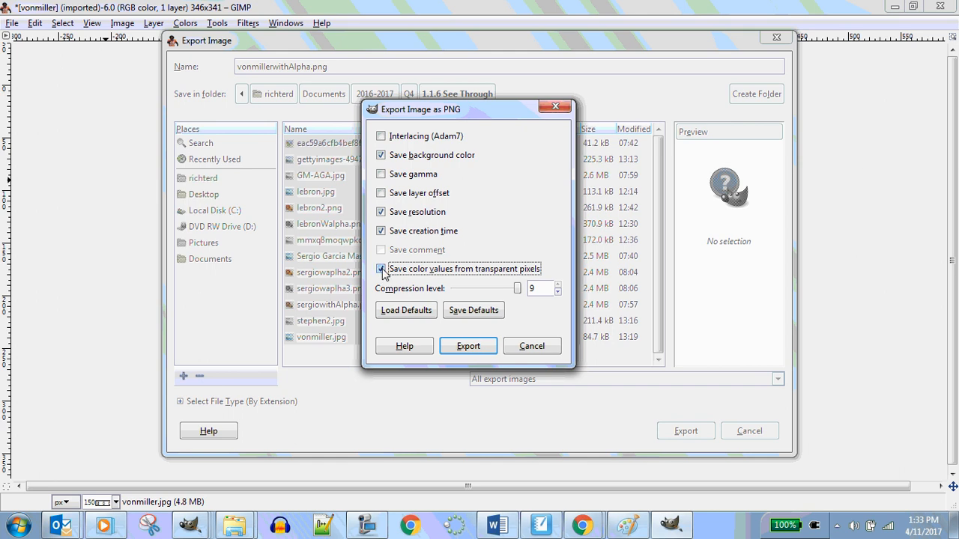
{"action": "left_click", "coordinate": [381, 270]}
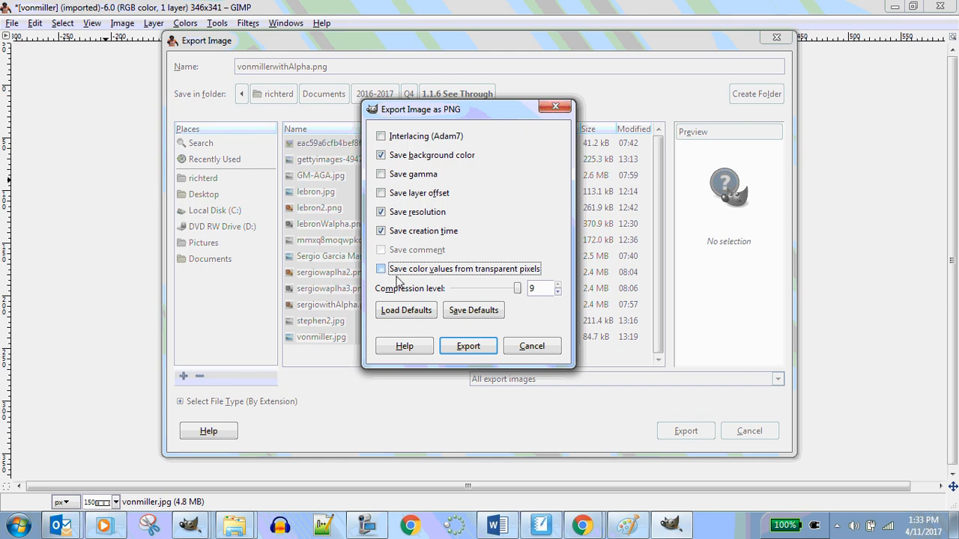
{"action": "left_click", "coordinate": [466, 315]}
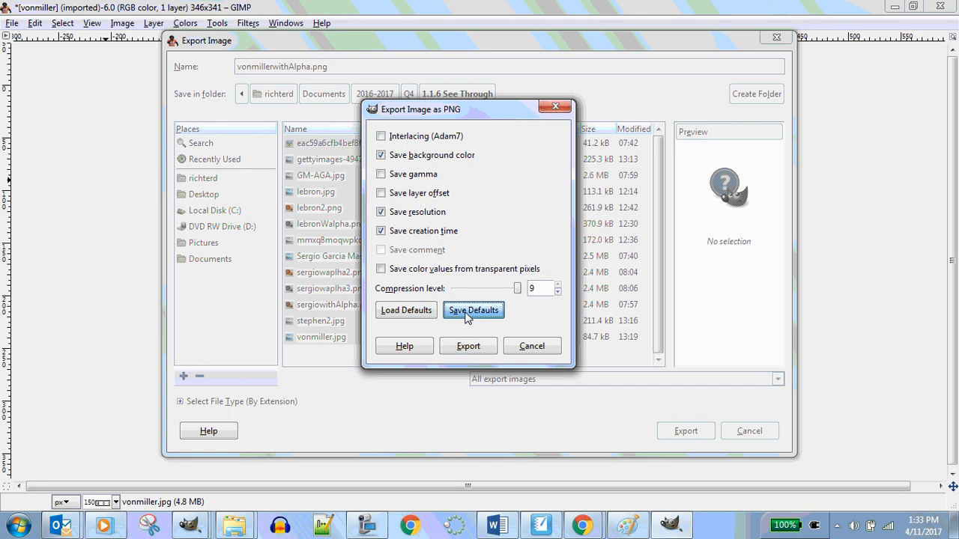
{"action": "left_click", "coordinate": [465, 352]}
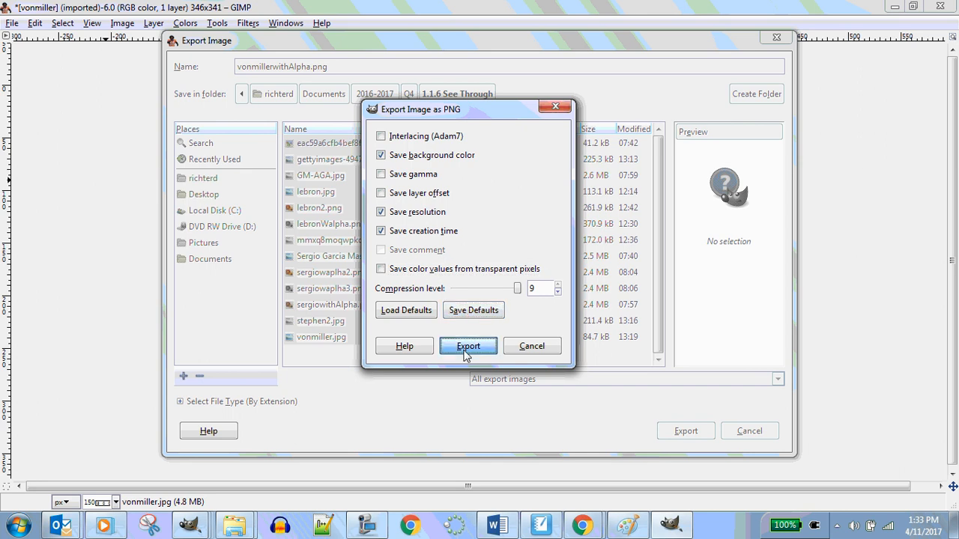
Step: Switch to App Inventor, upload vonmillerwithAlpha.png as ImageSprite1's picture, and place the sprite on the green in the canvas's lower part
{"action": "left_click", "coordinate": [894, 6]}
{"action": "left_click_drag", "start_coordinate": [394, 384], "coordinate": [395, 359]}
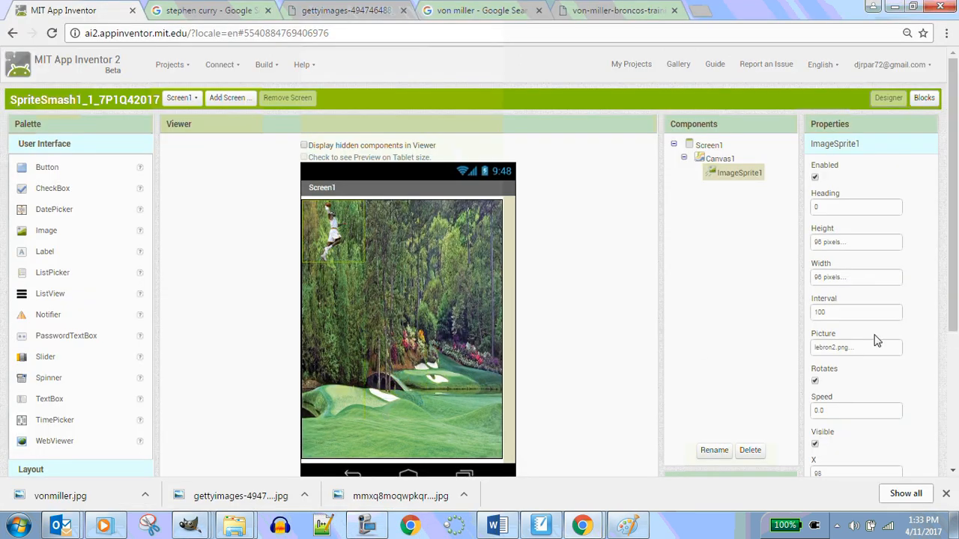
{"action": "left_click", "coordinate": [858, 351]}
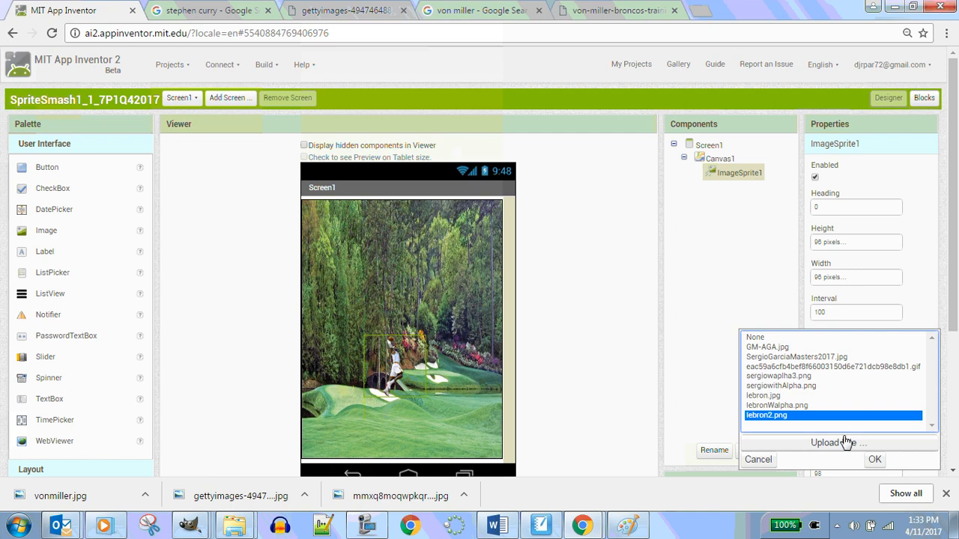
{"action": "left_click", "coordinate": [824, 443]}
{"action": "left_click", "coordinate": [367, 190]}
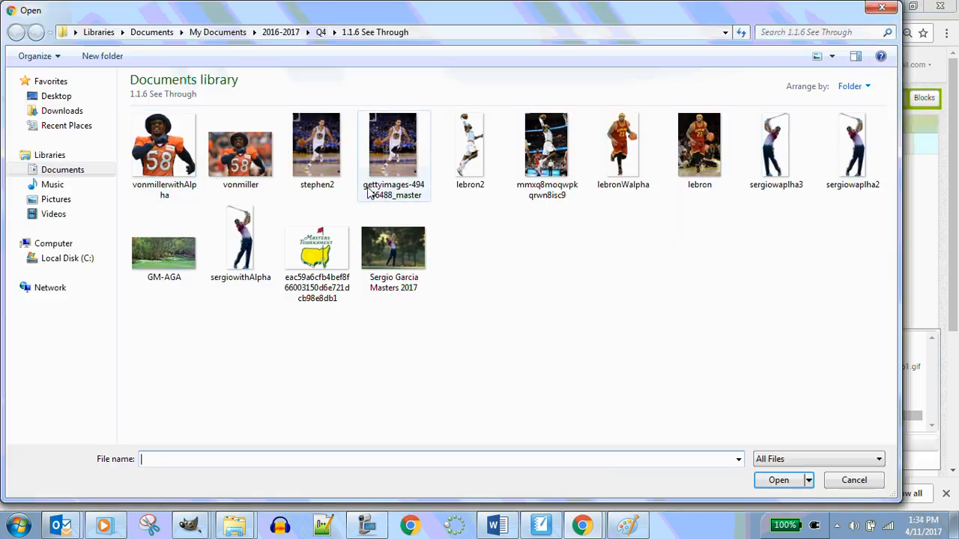
{"action": "left_click", "coordinate": [170, 154]}
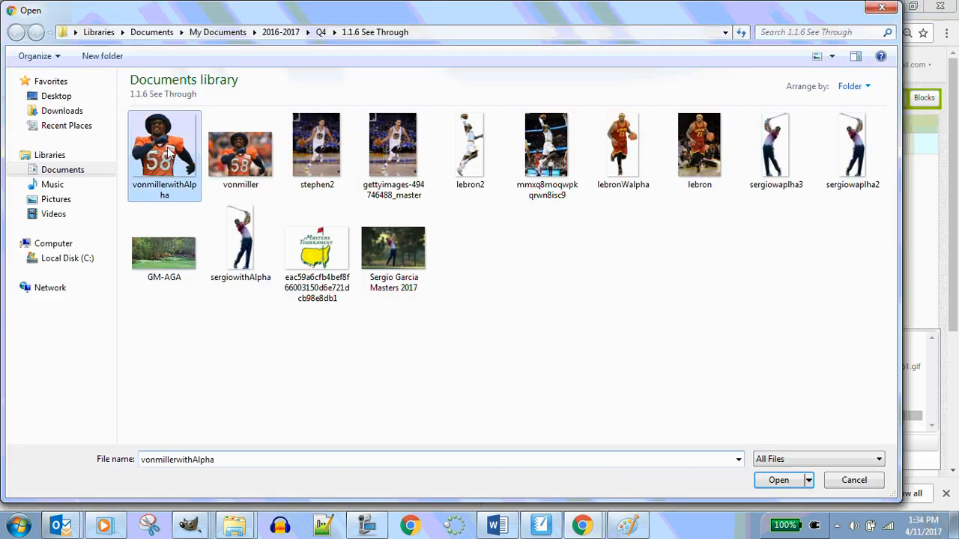
{"action": "left_click", "coordinate": [779, 481]}
{"action": "left_click", "coordinate": [460, 222]}
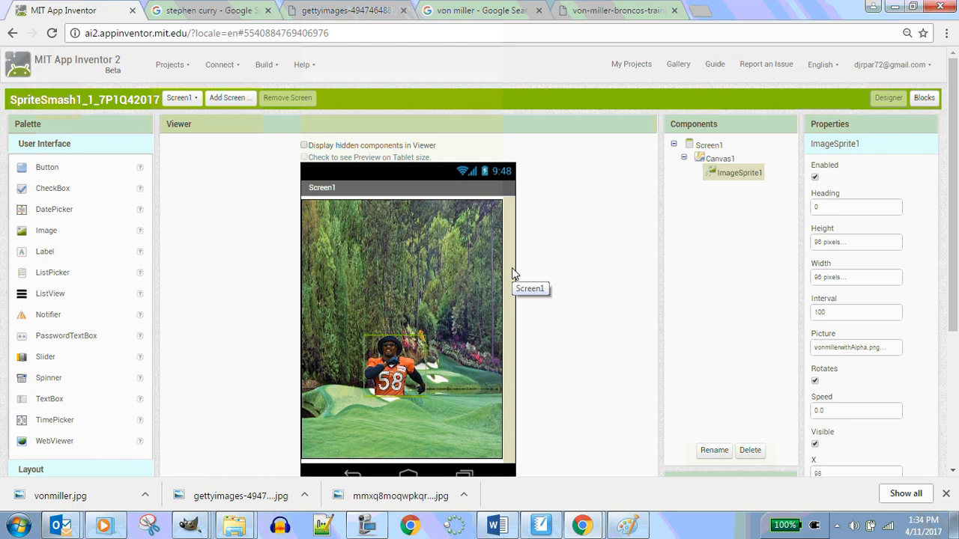
{"action": "left_click_drag", "start_coordinate": [398, 380], "coordinate": [405, 392]}
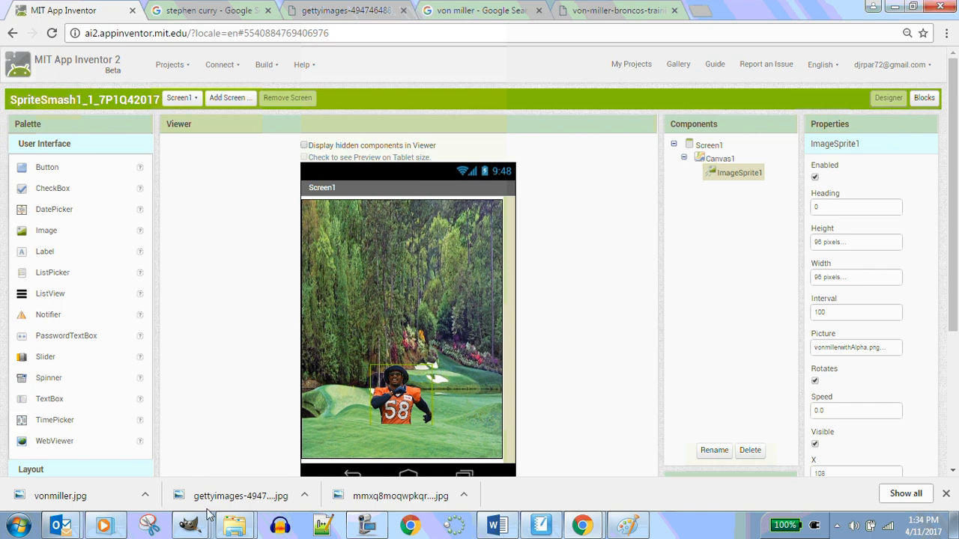
Step: Switch to the original 495x348 vonmiller image in GIMP and make a rough Free Select outline around the player's torso
{"action": "mouse_move", "coordinate": [215, 529]}
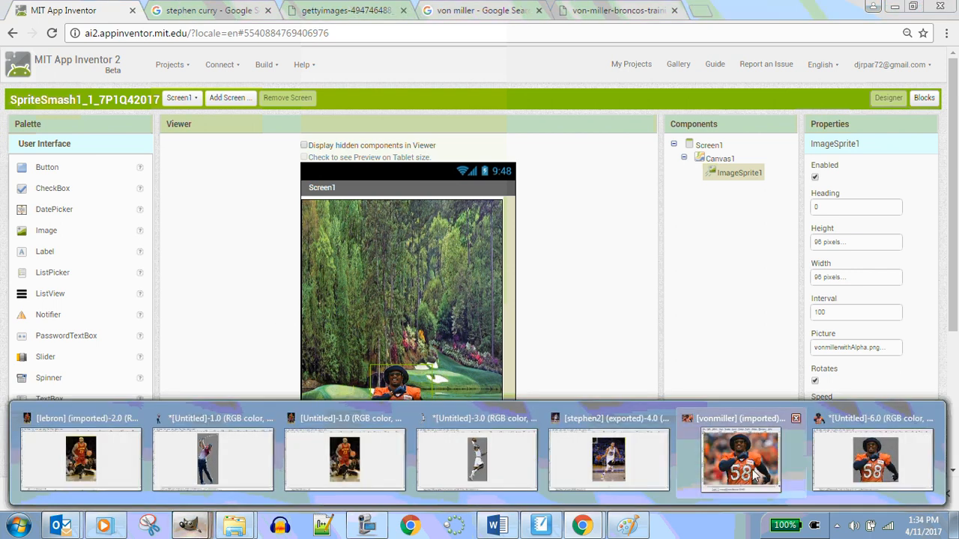
{"action": "left_click", "coordinate": [758, 478]}
{"action": "left_click", "coordinate": [423, 95]}
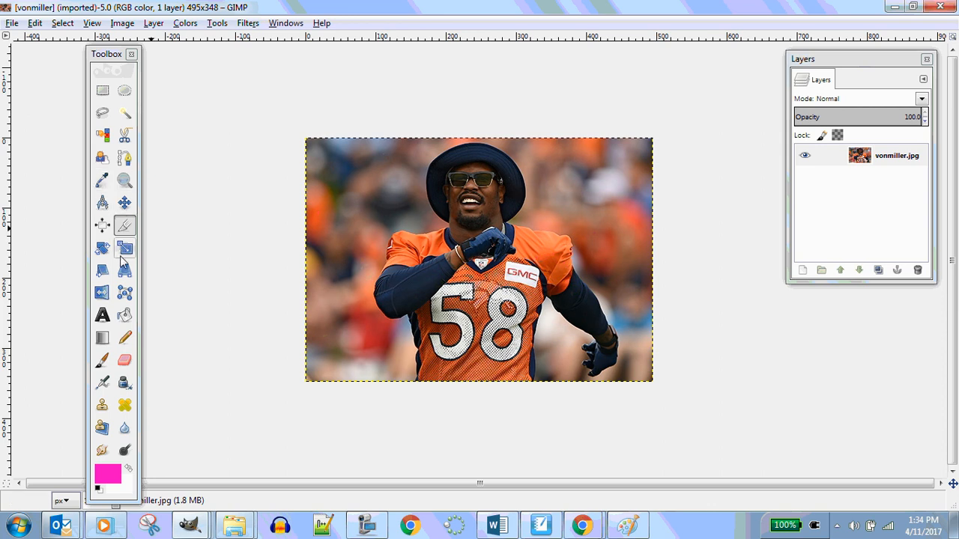
{"action": "left_click", "coordinate": [103, 120]}
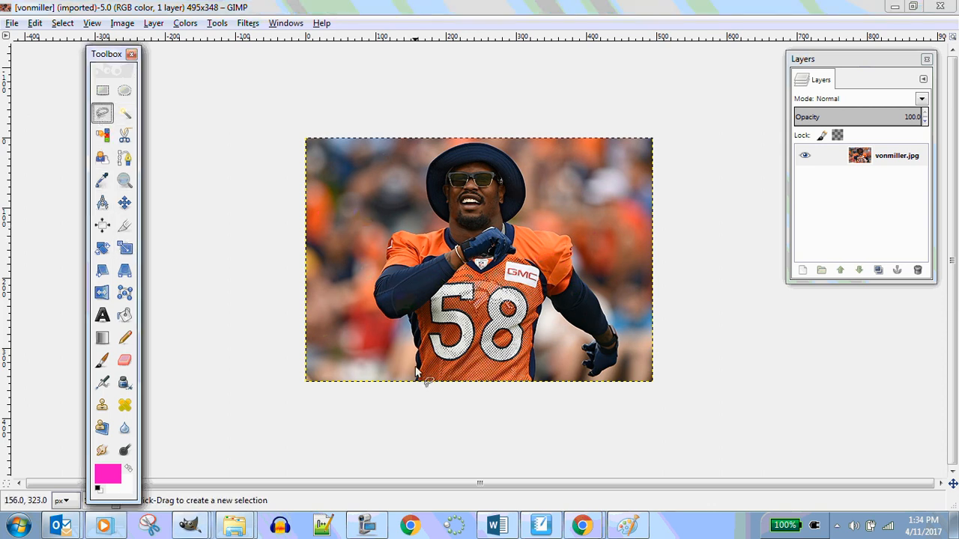
{"action": "mouse_move", "coordinate": [414, 369]}
{"action": "left_mouse_down"}
{"action": "mouse_move", "coordinate": [387, 285]}
{"action": "mouse_move", "coordinate": [413, 247]}
{"action": "mouse_move", "coordinate": [541, 240]}
{"action": "mouse_move", "coordinate": [582, 260]}
{"action": "mouse_move", "coordinate": [556, 373]}
{"action": "mouse_move", "coordinate": [420, 385]}
{"action": "left_mouse_up"}
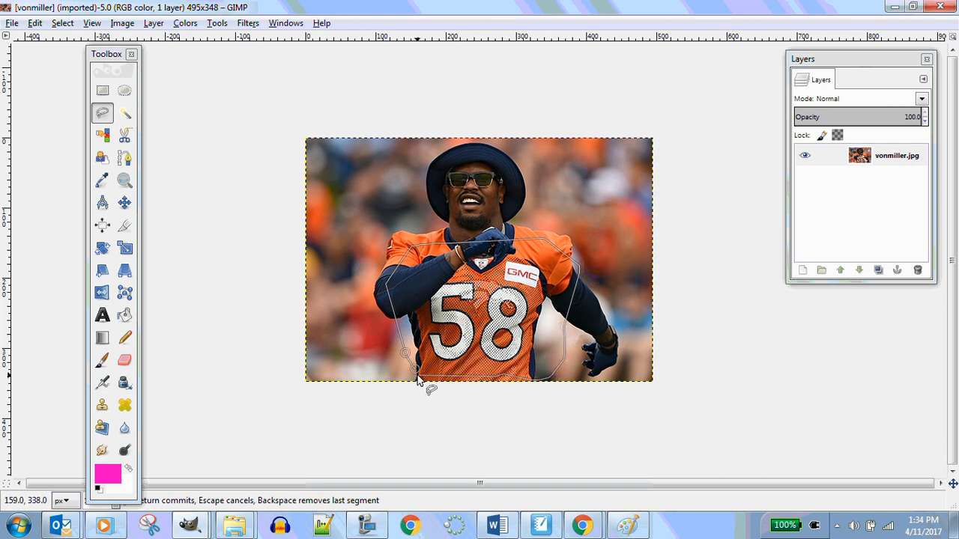
{"action": "left_click", "coordinate": [422, 385]}
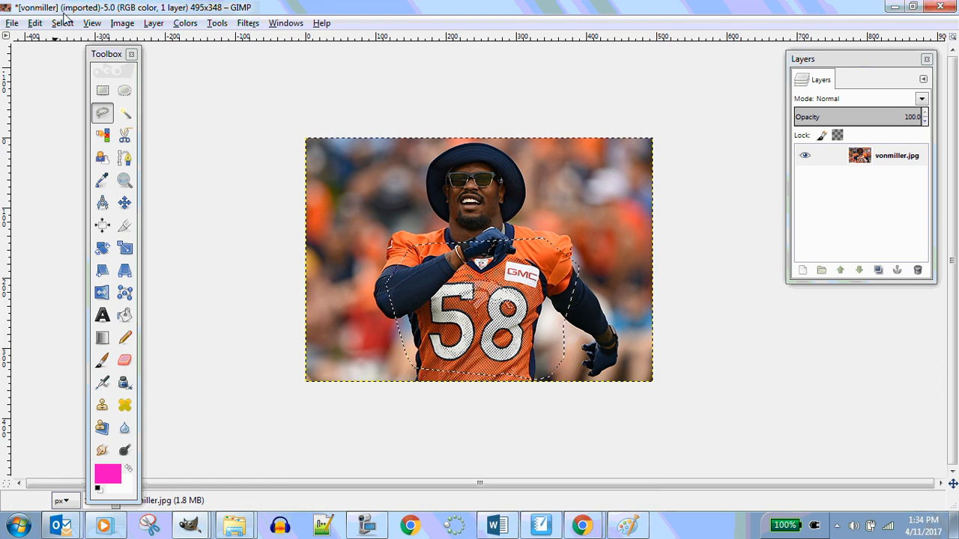
Step: Invert the torso selection and delete everything outside it
{"action": "left_click", "coordinate": [63, 25]}
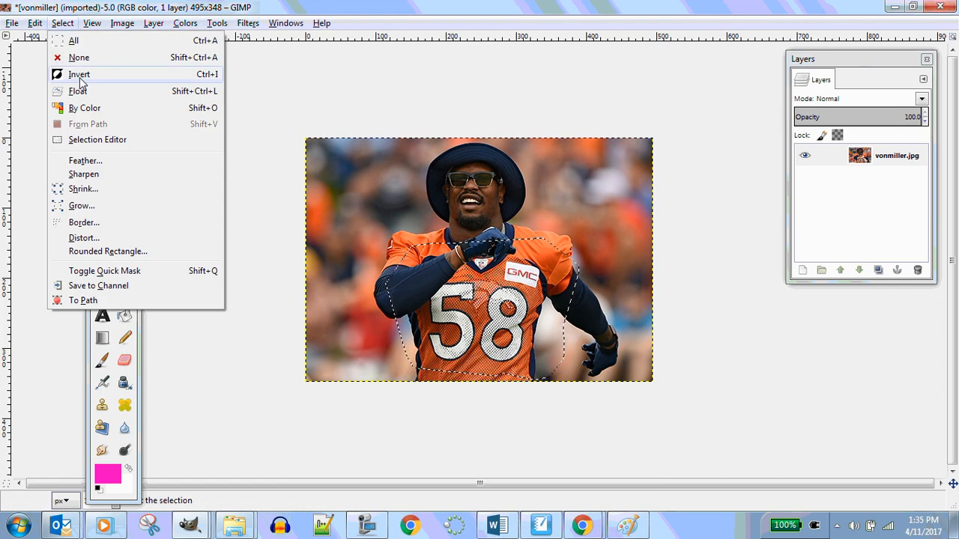
{"action": "left_click", "coordinate": [79, 75]}
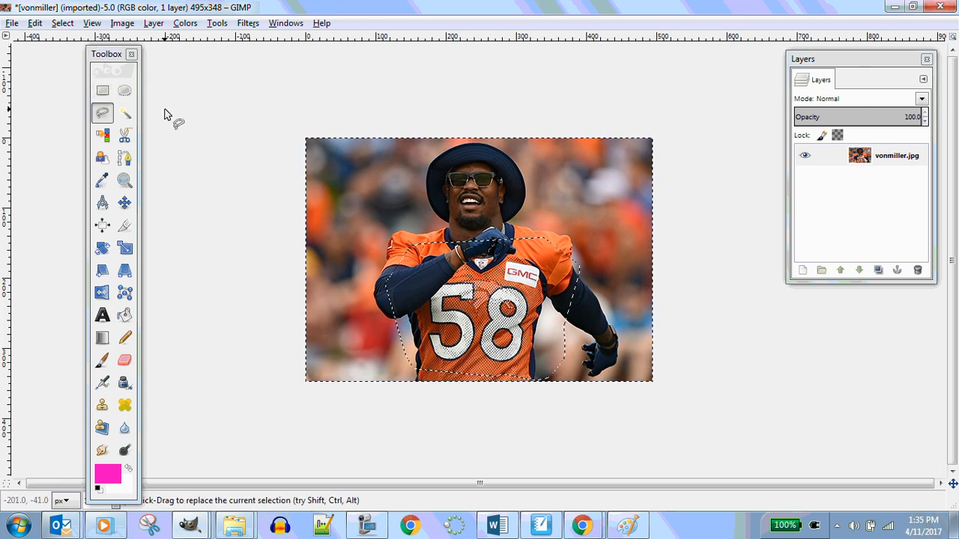
{"action": "key", "text": "Delete"}
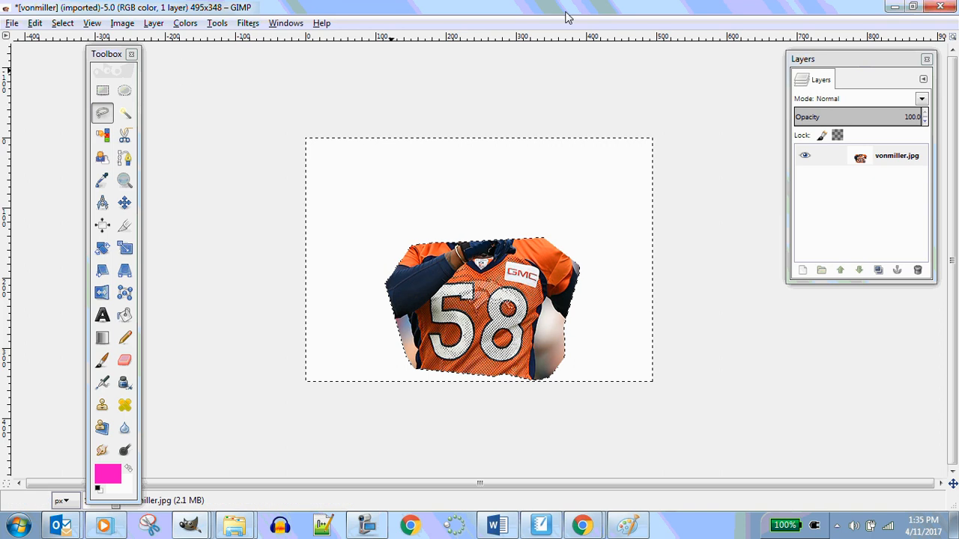
Step: Add an alpha channel to the vonmiller.jpg layer and check that the layer's options now offer removing it
{"action": "left_click_drag", "start_coordinate": [830, 68], "coordinate": [746, 75]}
{"action": "left_click", "coordinate": [754, 164]}
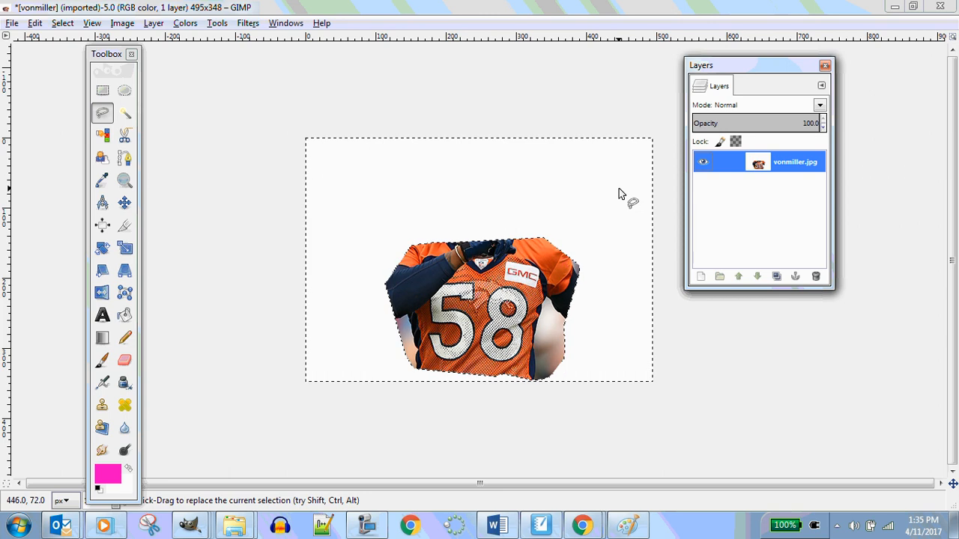
{"action": "right_click", "coordinate": [760, 171]}
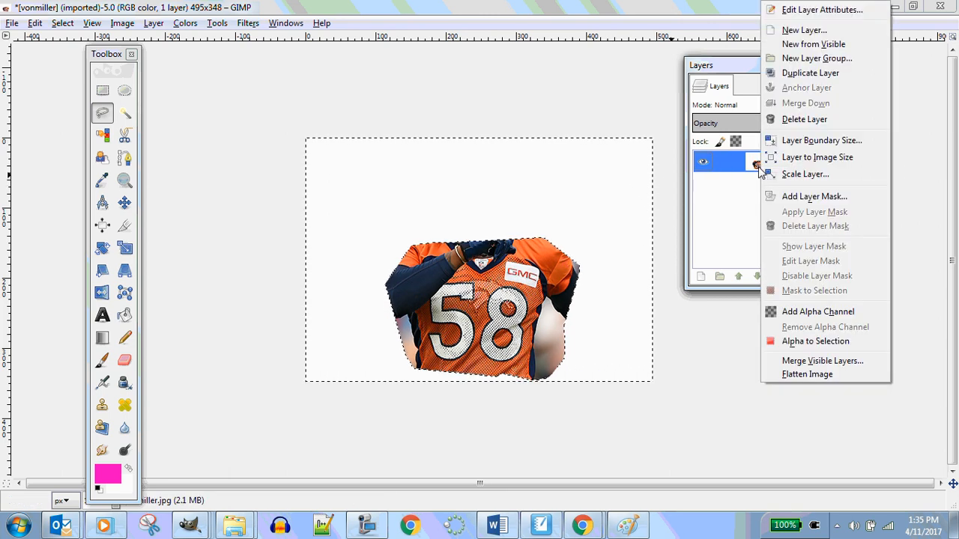
{"action": "left_click", "coordinate": [831, 318]}
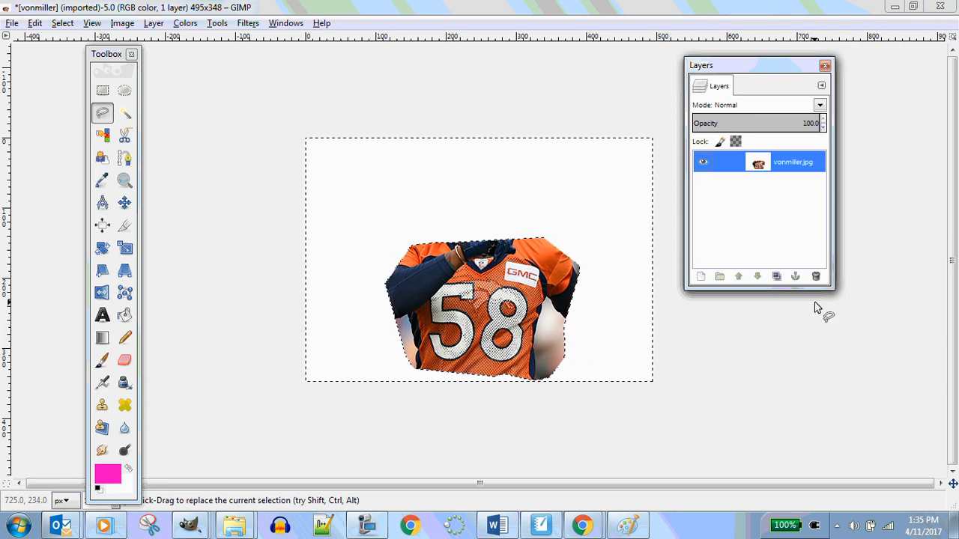
{"action": "right_click", "coordinate": [760, 163]}
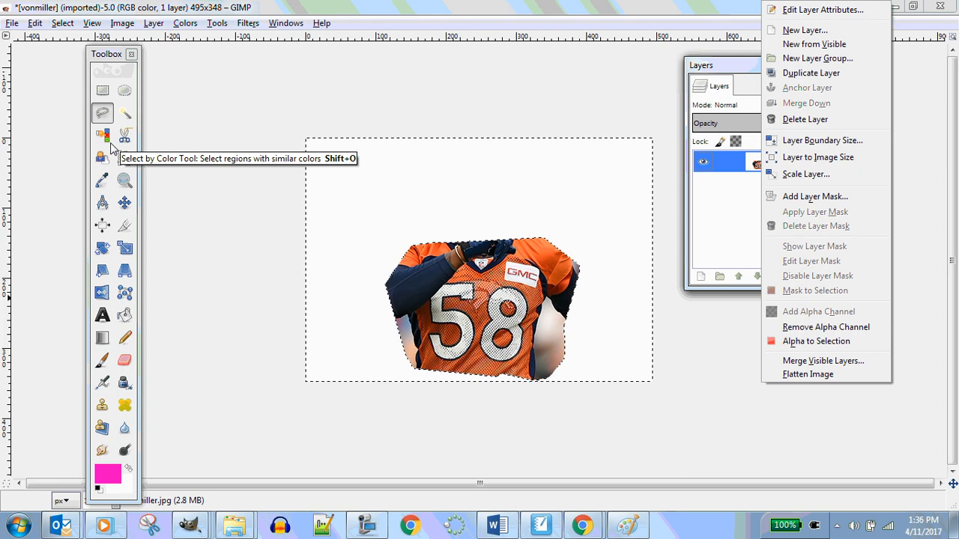
{"action": "left_click", "coordinate": [320, 183]}
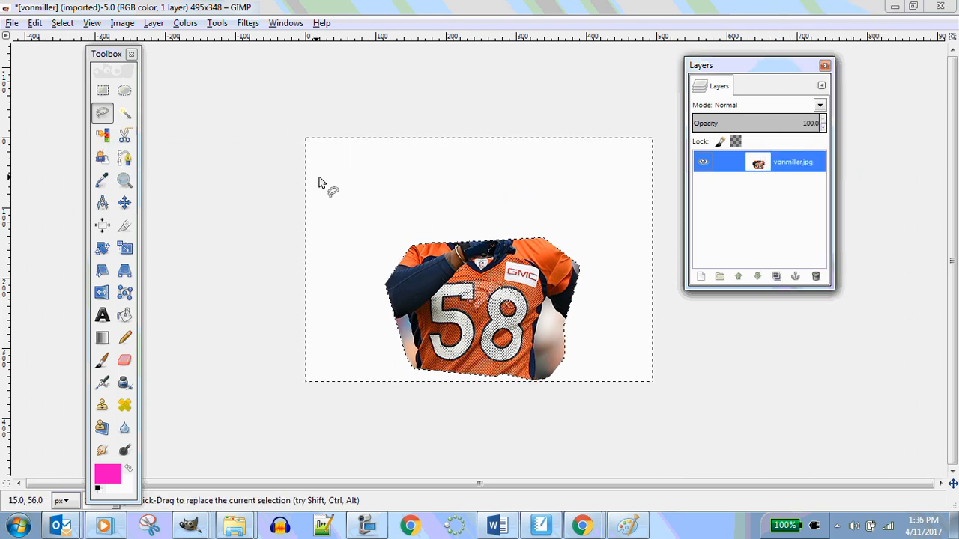
Step: Use Select by Color on the white background and delete it to transparency, and undo the deletion
{"action": "left_click", "coordinate": [347, 187]}
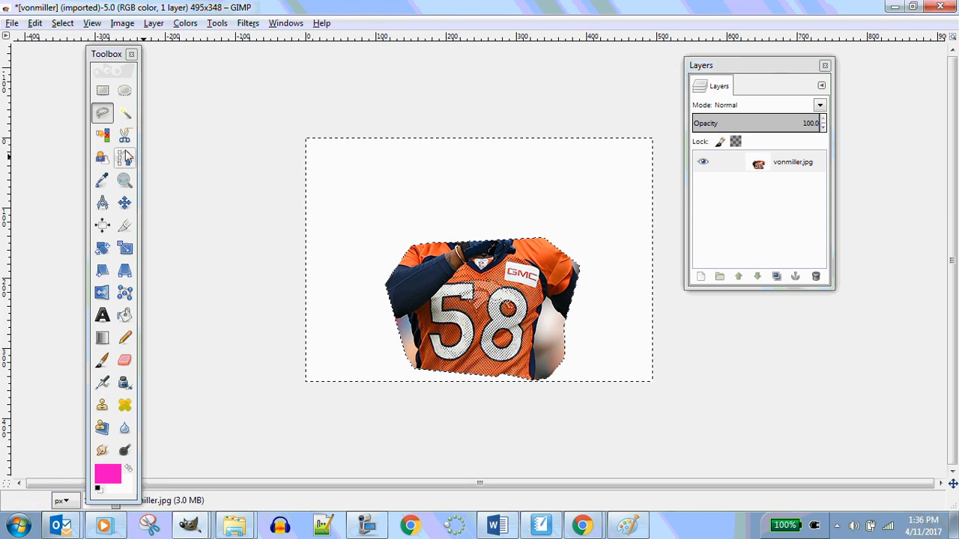
{"action": "left_click", "coordinate": [103, 134]}
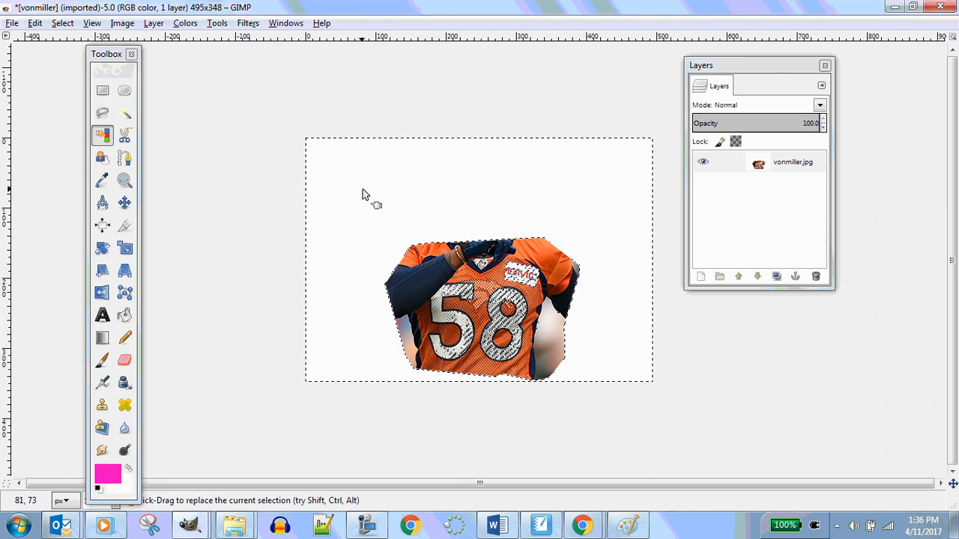
{"action": "key", "text": "Delete"}
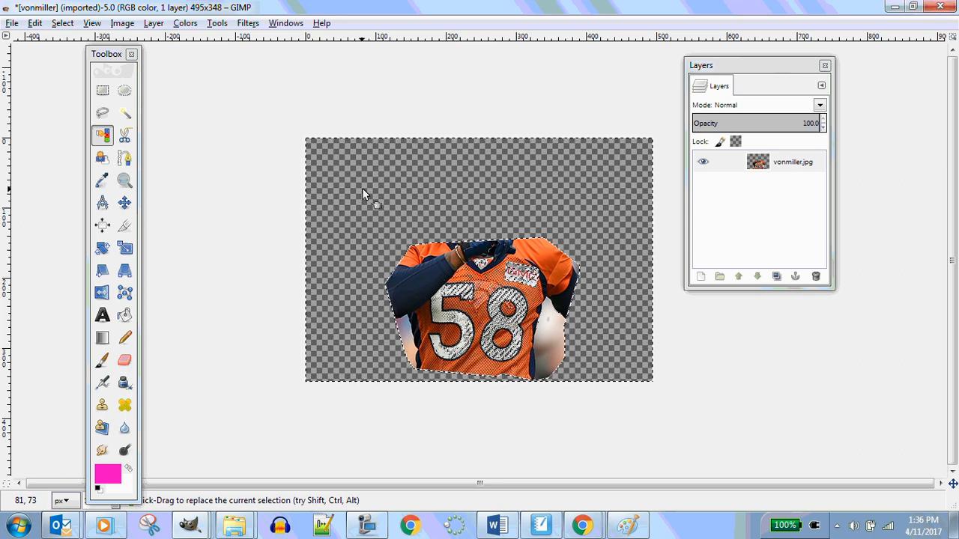
{"action": "key", "text": "ctrl"}
{"action": "key", "text": "ctrl+z"}
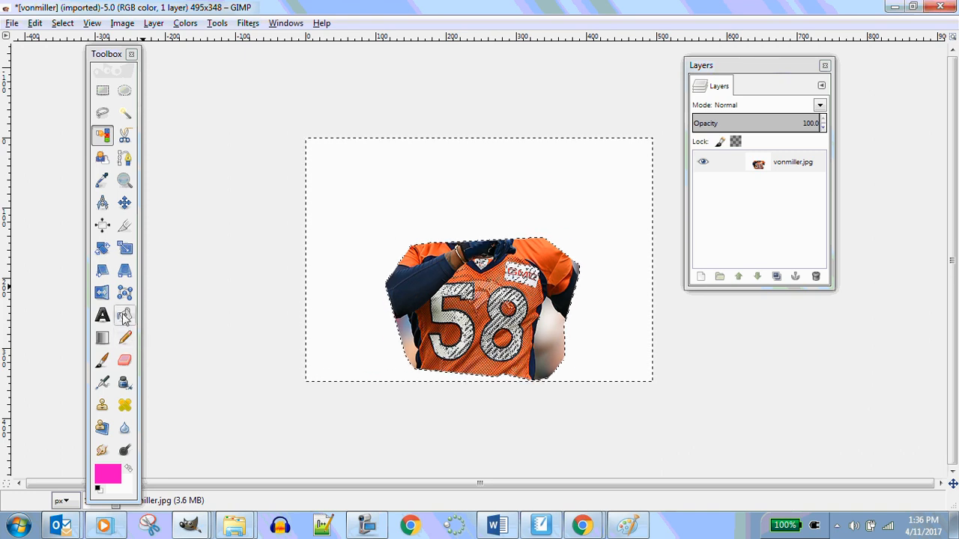
Step: Set the foreground color to red (ff0000) and bucket-fill the white background around the torso
{"action": "left_click", "coordinate": [124, 315]}
{"action": "left_click", "coordinate": [109, 478]}
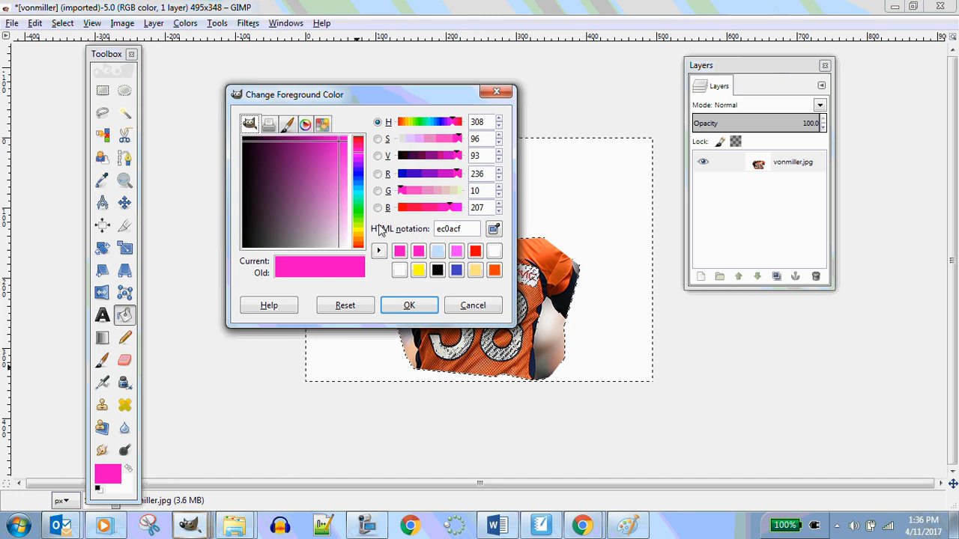
{"action": "left_click", "coordinate": [409, 305]}
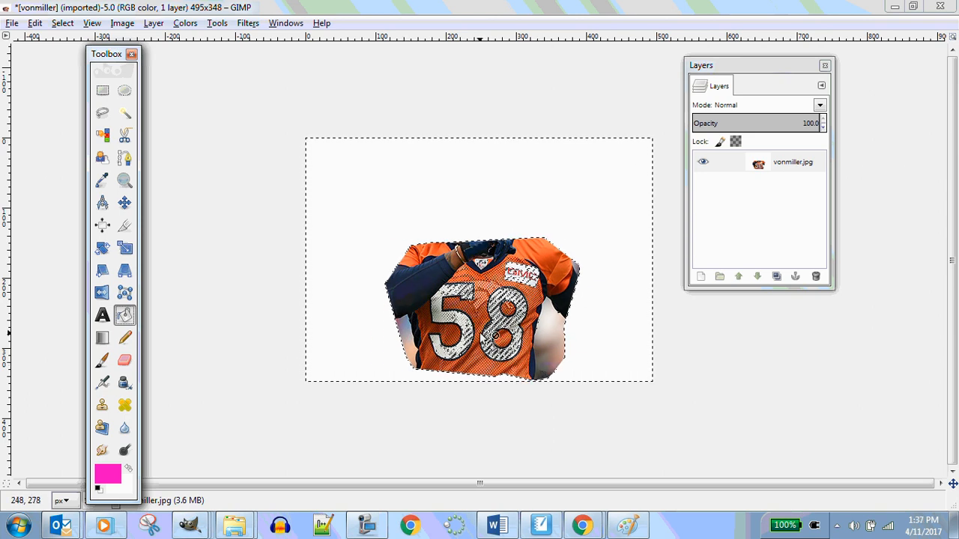
{"action": "left_click", "coordinate": [107, 473]}
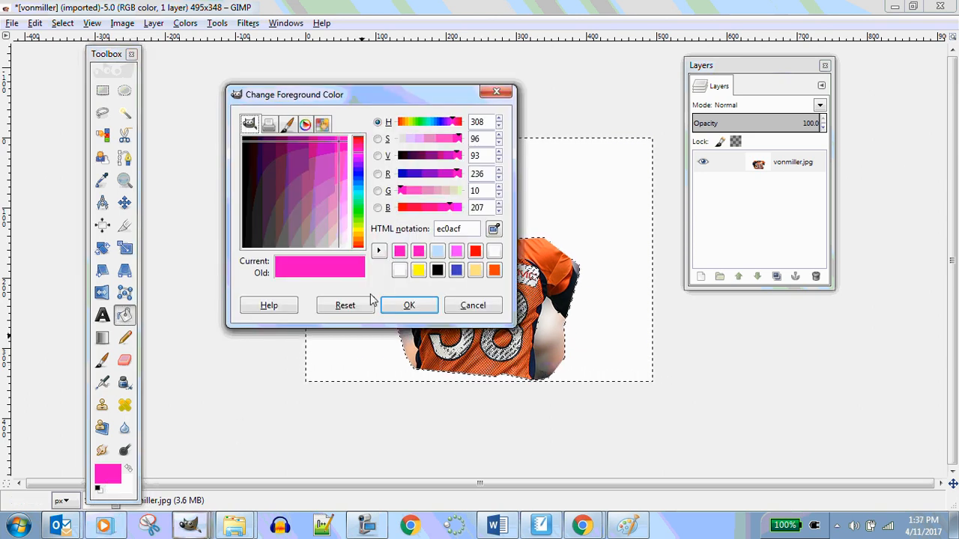
{"action": "left_click", "coordinate": [474, 252]}
{"action": "left_click", "coordinate": [409, 306]}
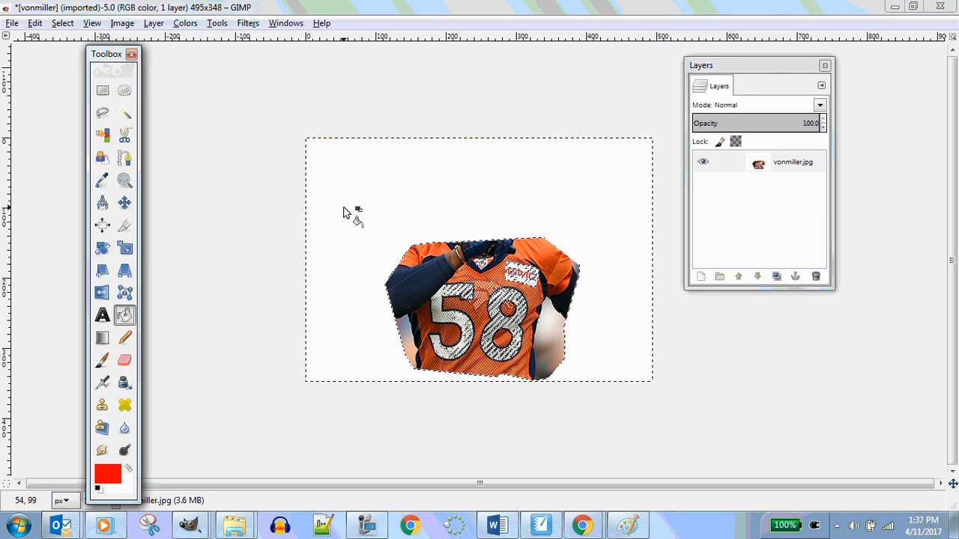
{"action": "left_click", "coordinate": [386, 352]}
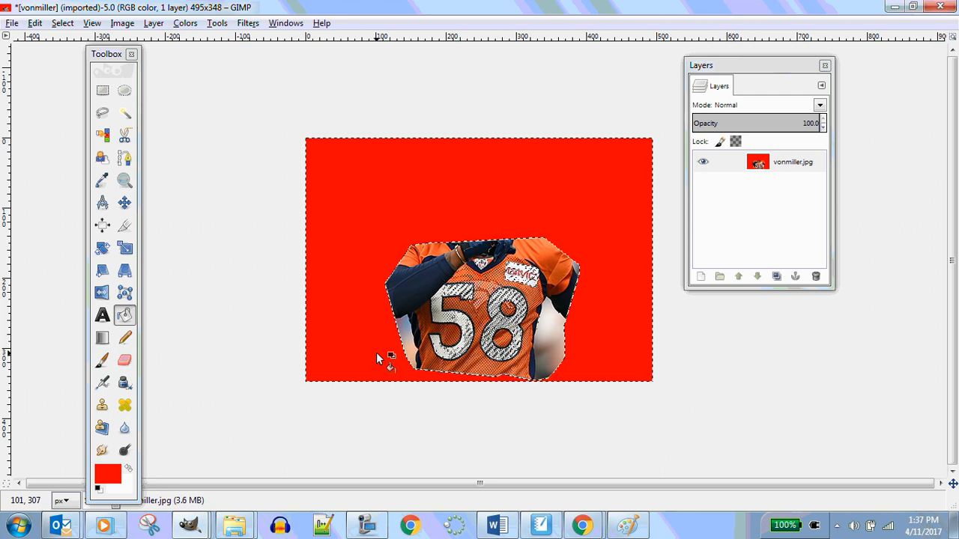
{"action": "left_click", "coordinate": [124, 315]}
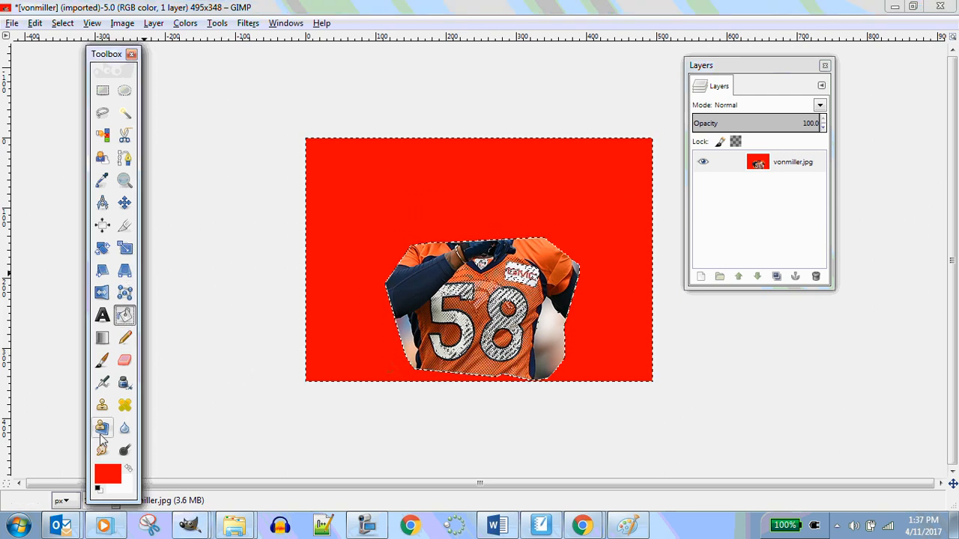
{"action": "left_click", "coordinate": [105, 480]}
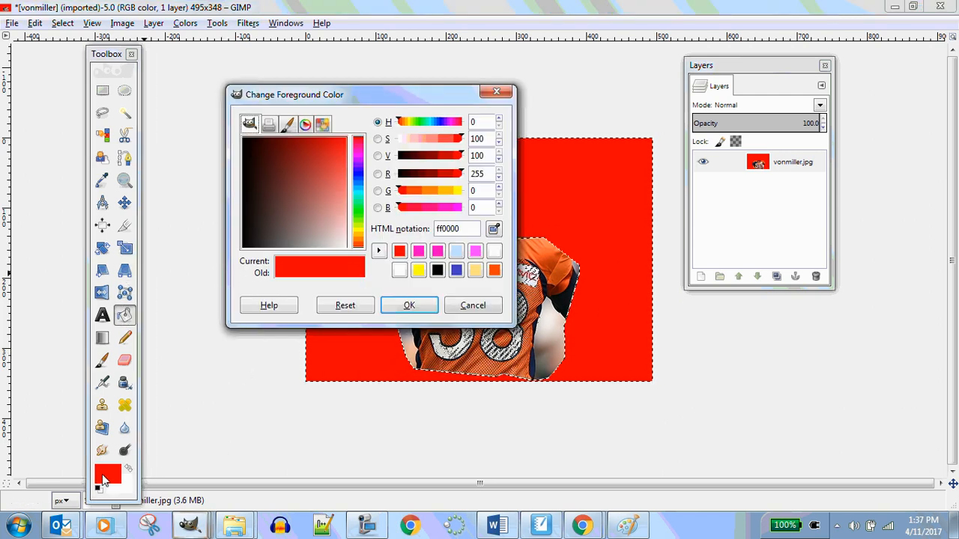
{"action": "left_click", "coordinate": [408, 306]}
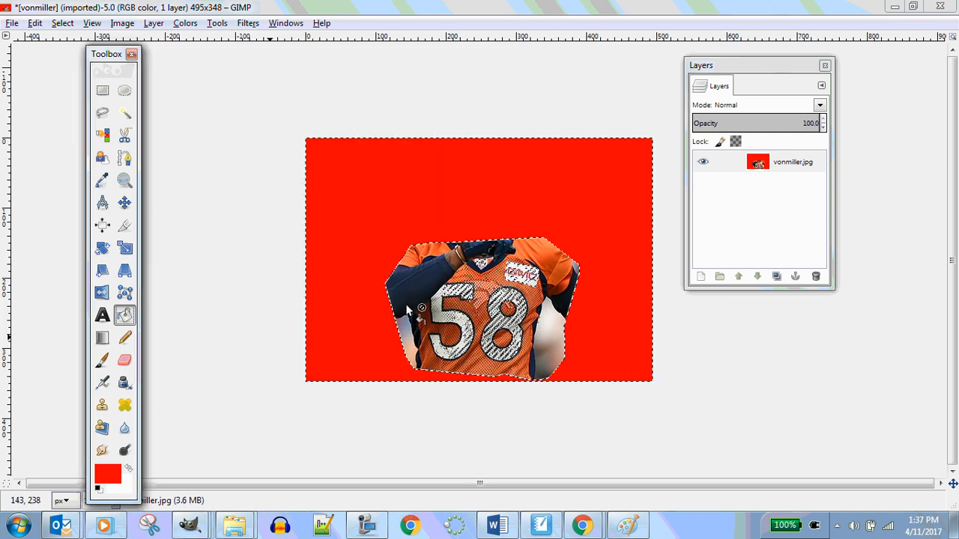
{"action": "left_click", "coordinate": [331, 186]}
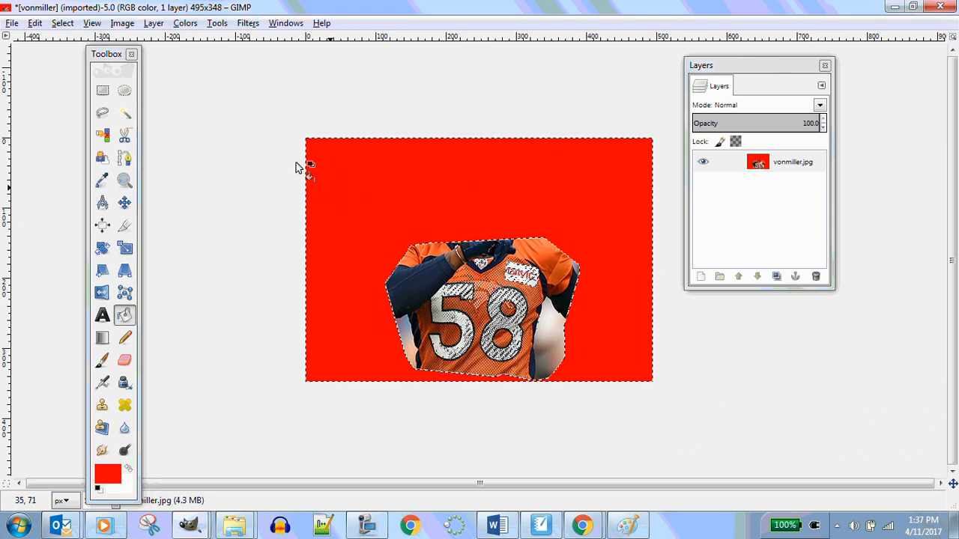
Step: Delete the red background with Select by Color, and crop the image around the torso to about 330 x 233 pixels
{"action": "left_click", "coordinate": [103, 135]}
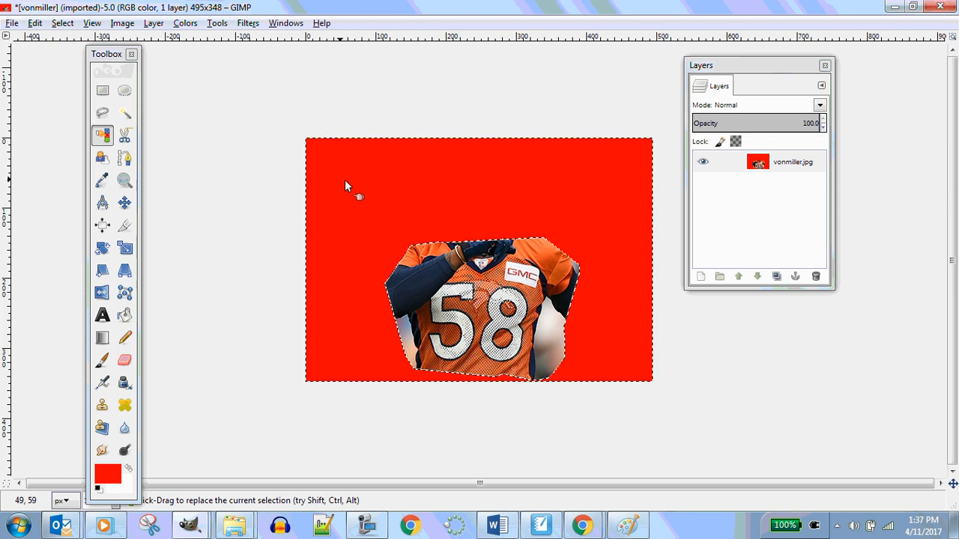
{"action": "key", "text": "Delete"}
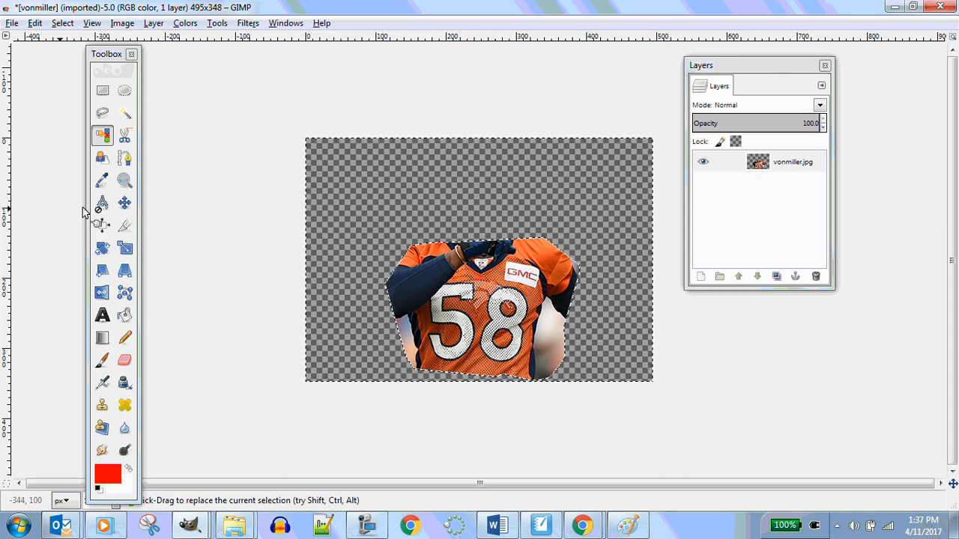
{"action": "left_click", "coordinate": [125, 225]}
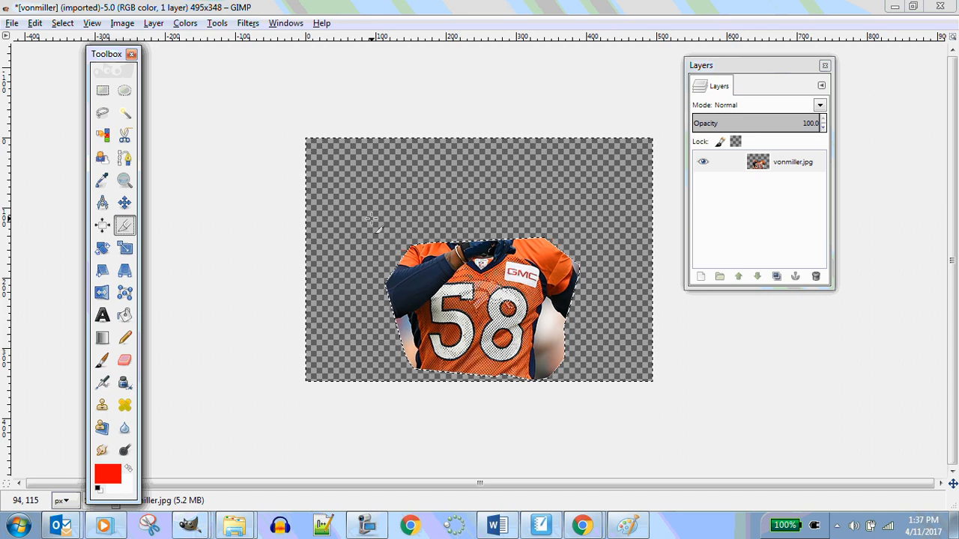
{"action": "left_click_drag", "start_coordinate": [373, 219], "coordinate": [604, 385]}
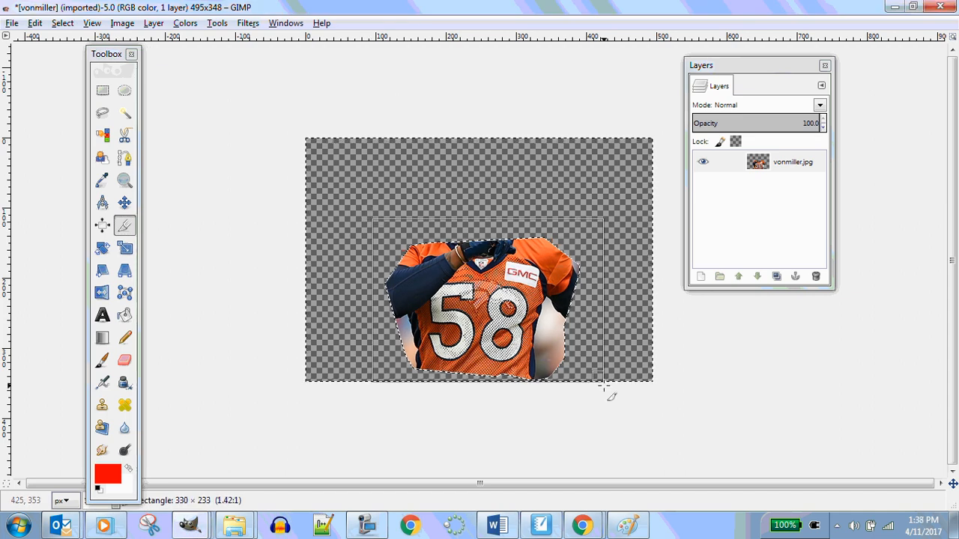
{"action": "left_click", "coordinate": [520, 331]}
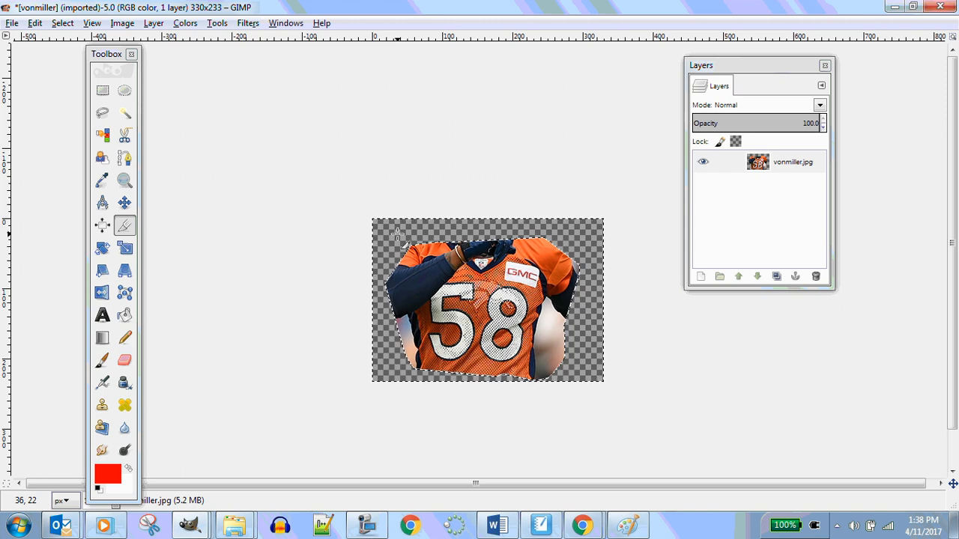
{"action": "left_click", "coordinate": [368, 525]}
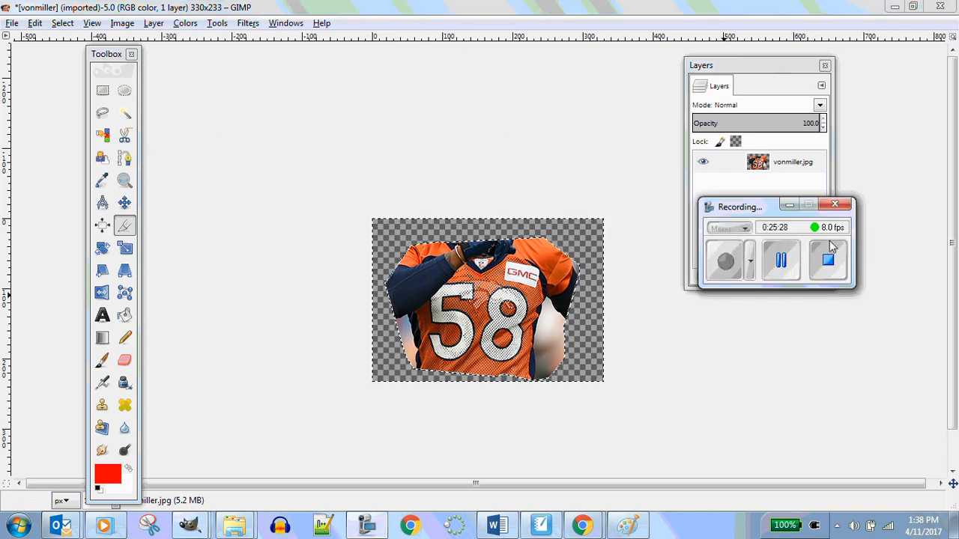